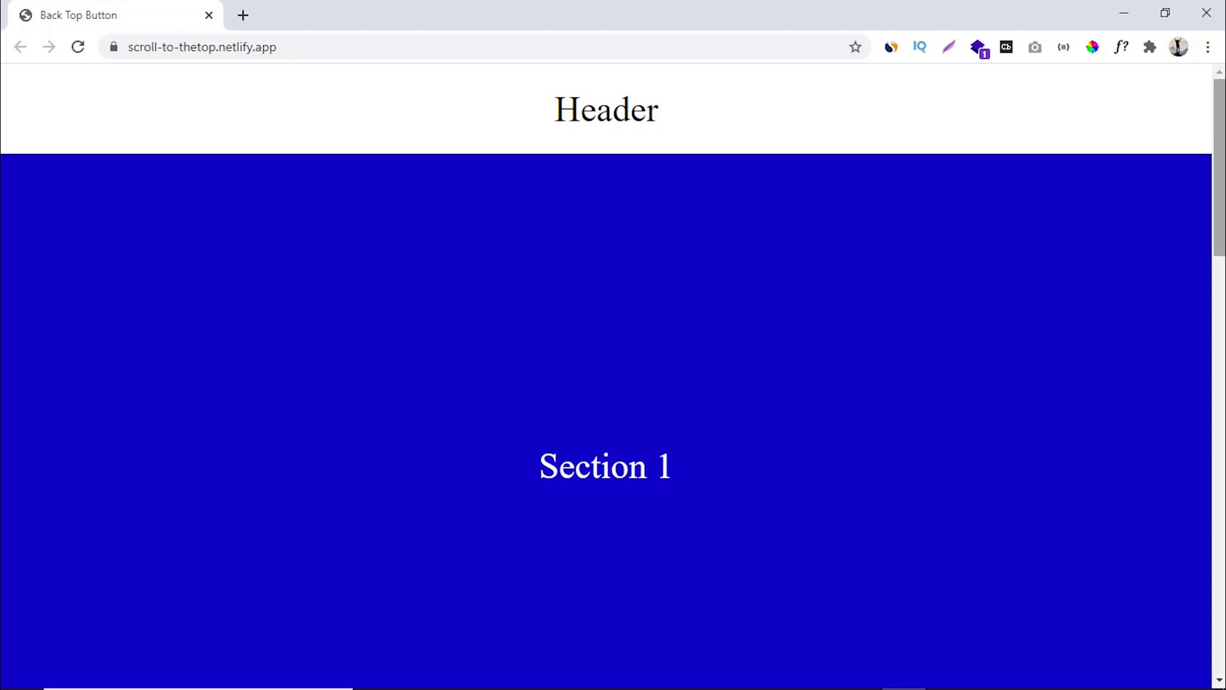
scroll(1134, 235, down, 3)
scroll(1135, 237, down, 3)
scroll(1137, 240, down, 3)
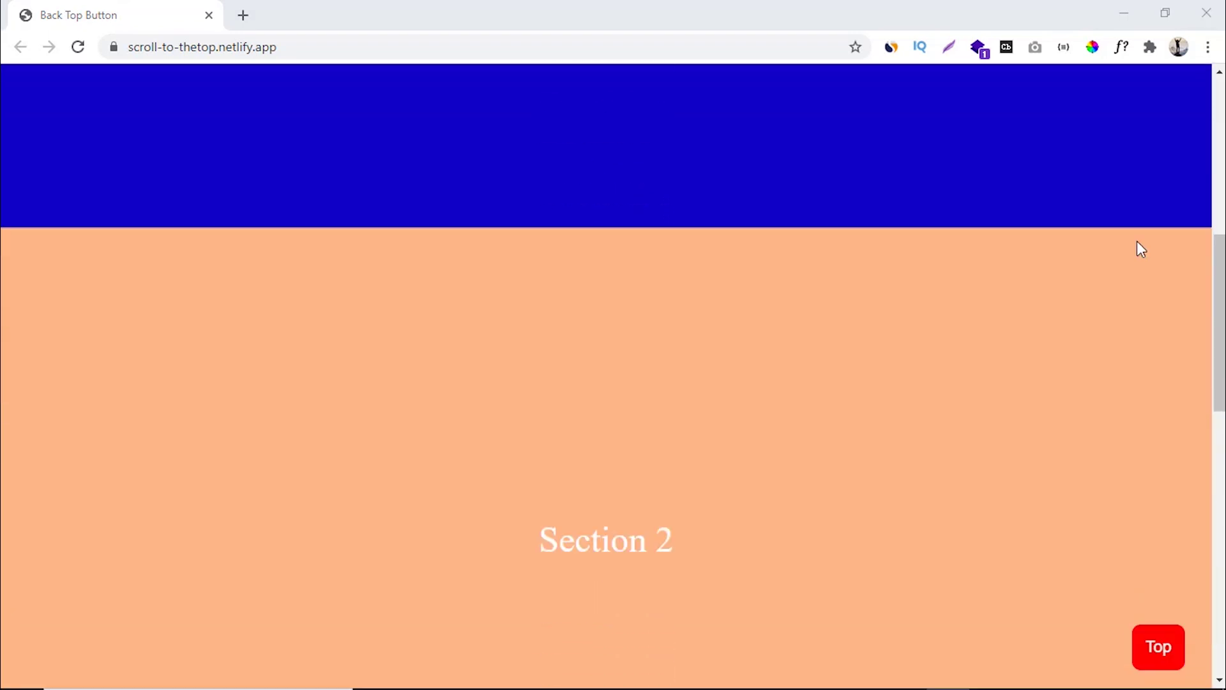
scroll(1179, 506, down, 3)
Demo the finished page's Top button, returning to the top three times
click(1158, 647)
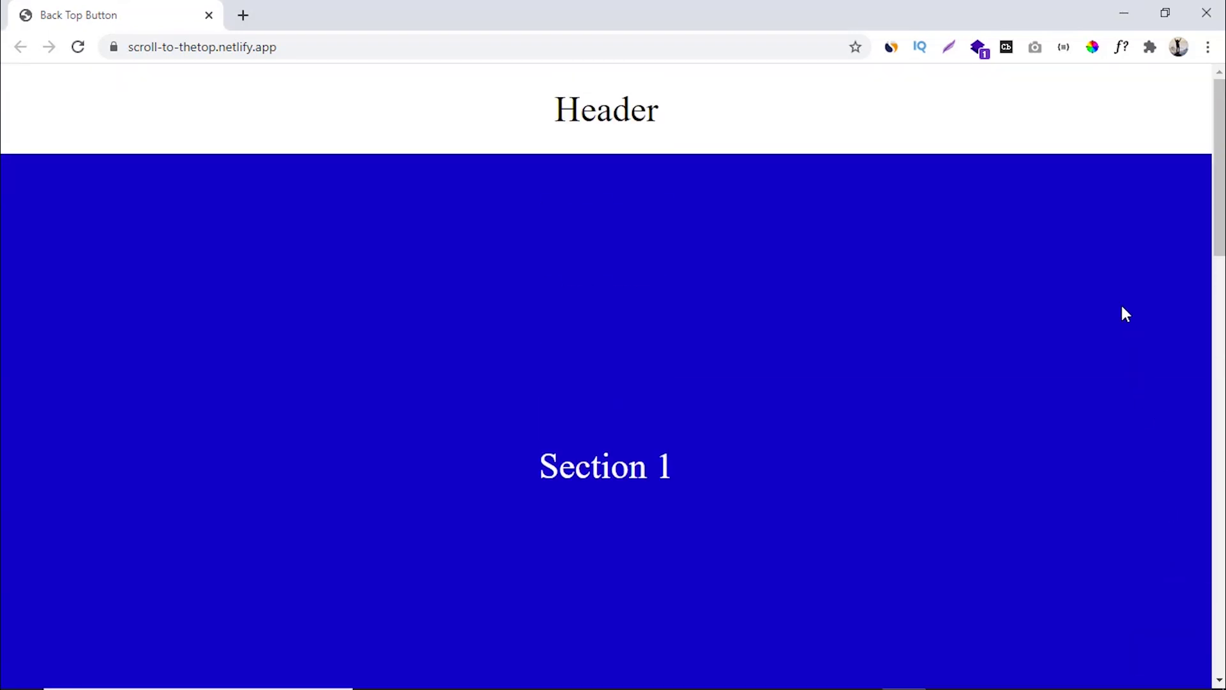
scroll(1120, 303, down, 2)
scroll(1126, 314, down, 3)
scroll(1126, 316, down, 3)
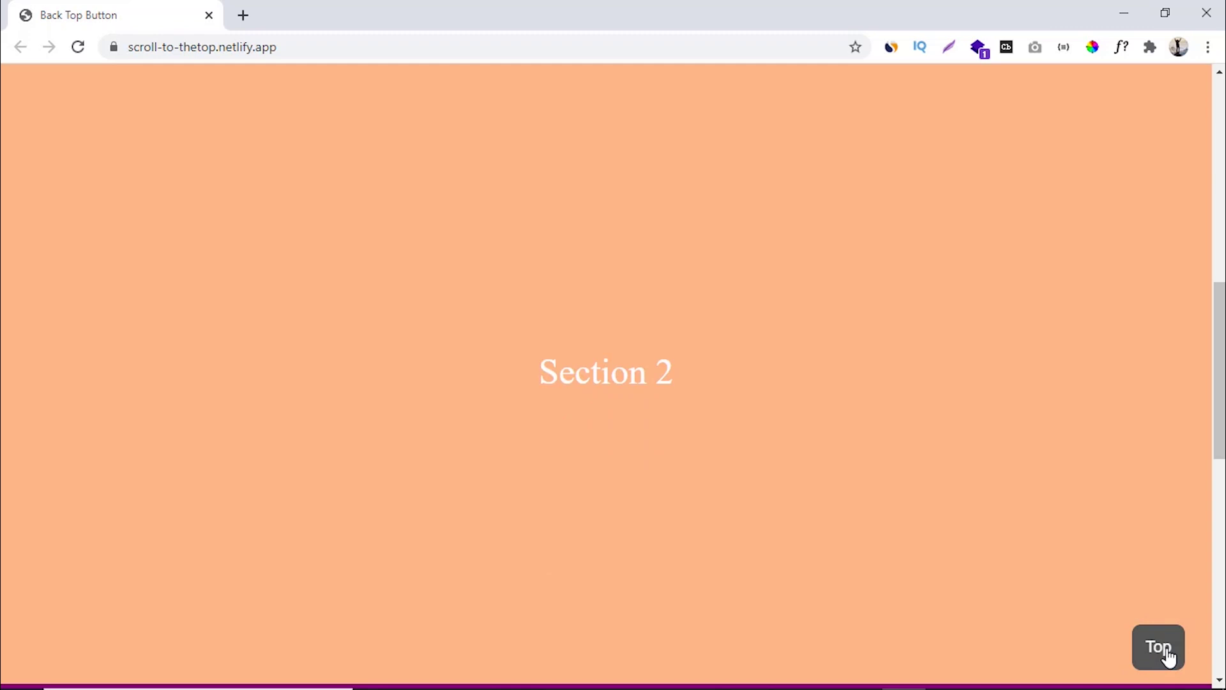
click(1158, 647)
scroll(1175, 566, down, 2)
scroll(1175, 566, down, 3)
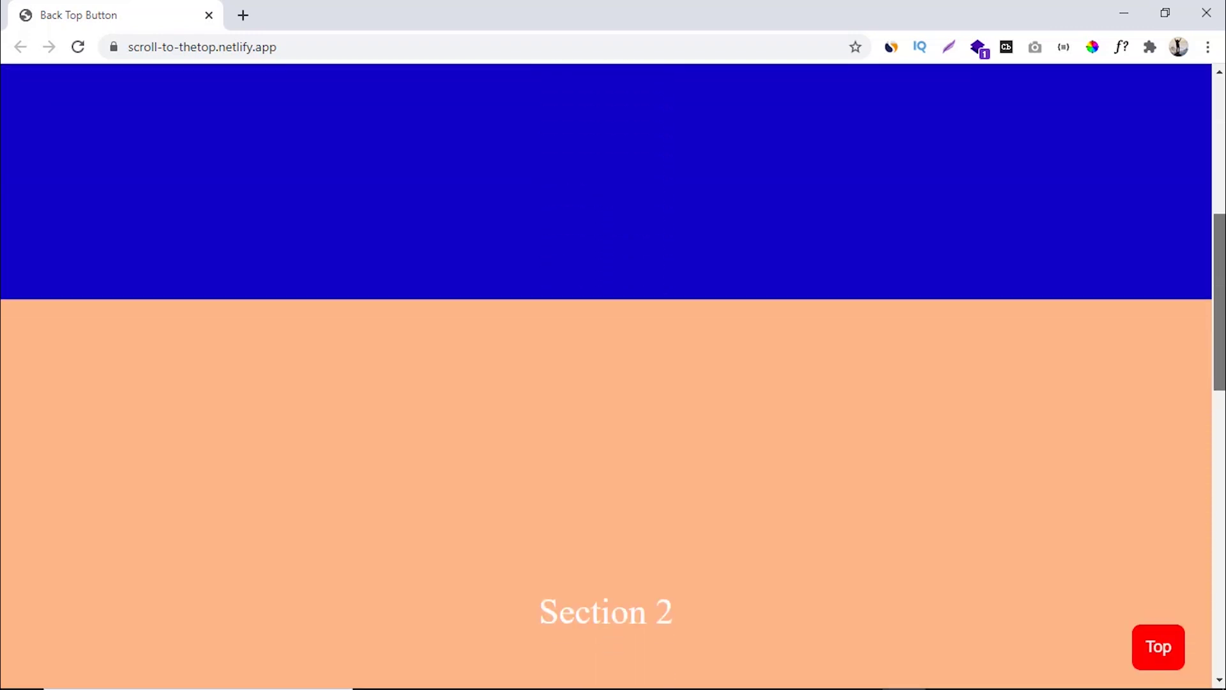
scroll(1186, 574, down, 4)
scroll(1186, 623, down, 3)
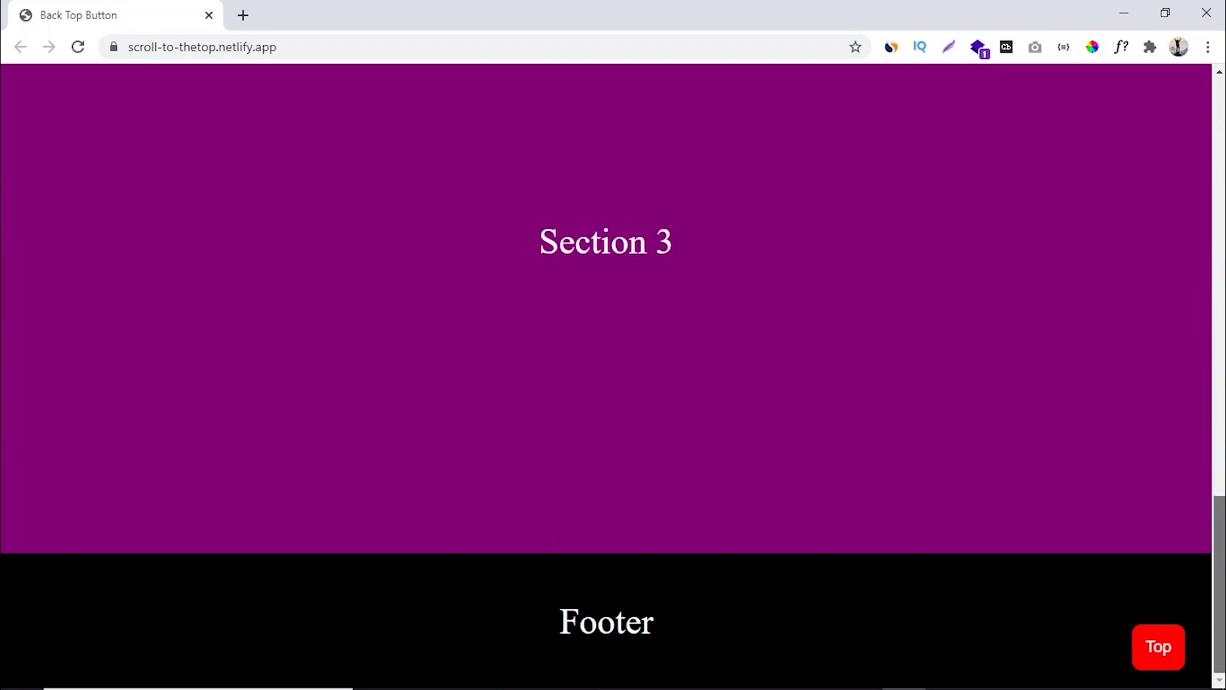
click(1167, 661)
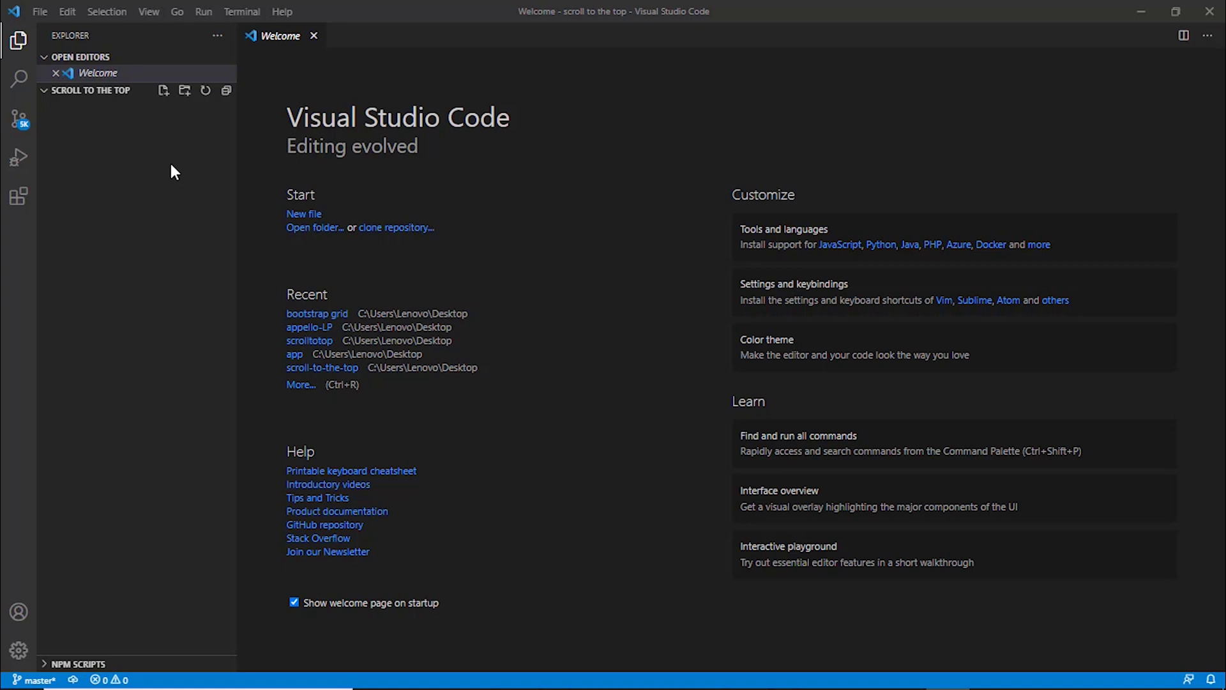
Create index.html, style.css and app.js in the project folder
click(163, 90)
text(index.html)
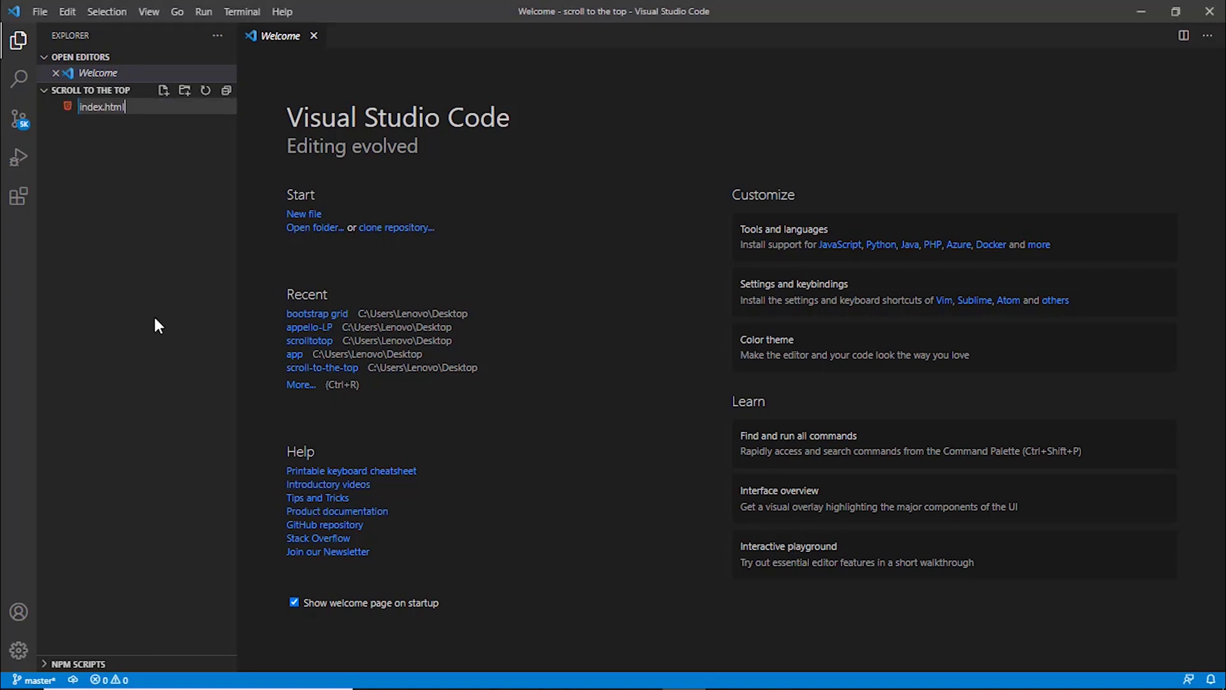
key(Return)
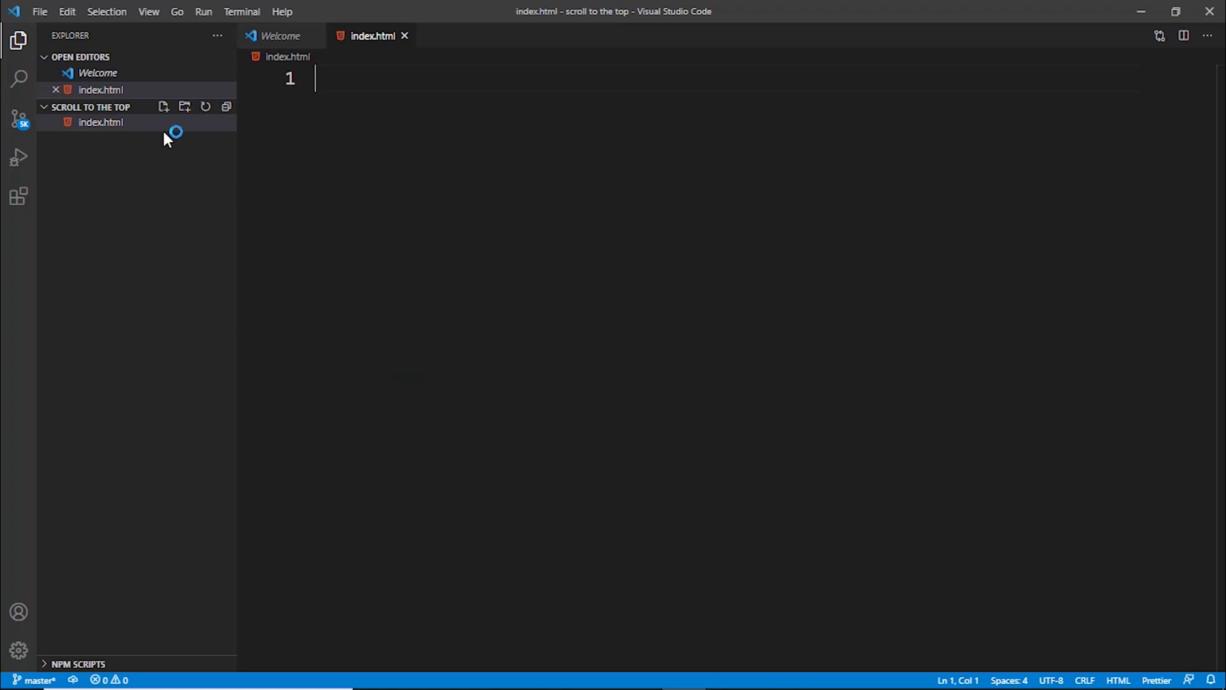
click(163, 106)
text(style.c)
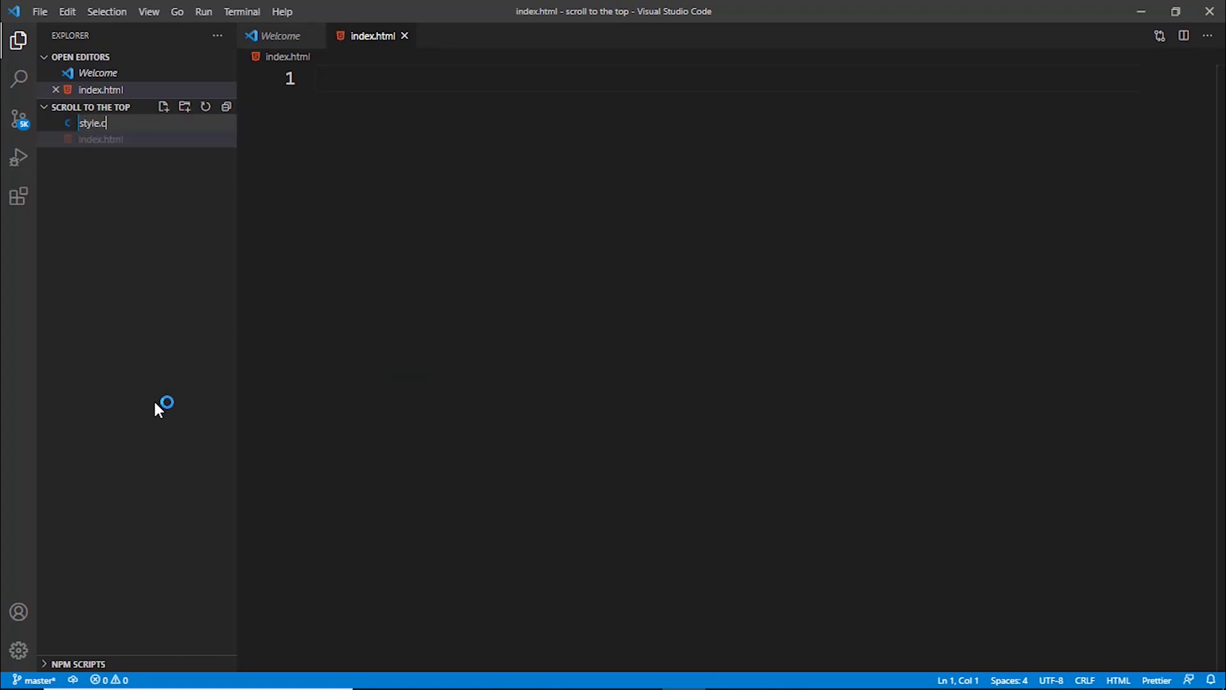
text(ss)
key(Return)
click(165, 124)
text(app.js)
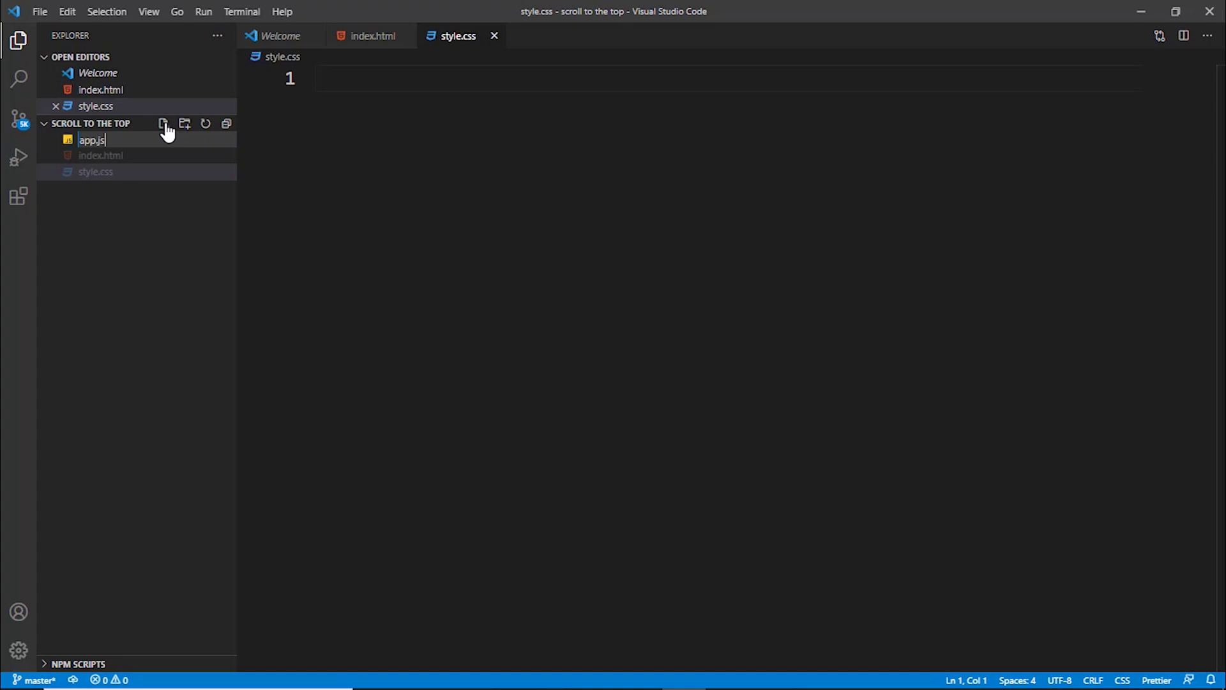
key(Return)
Give index.html boilerplate titled 'scroll to the top' with a style.css link
click(101, 172)
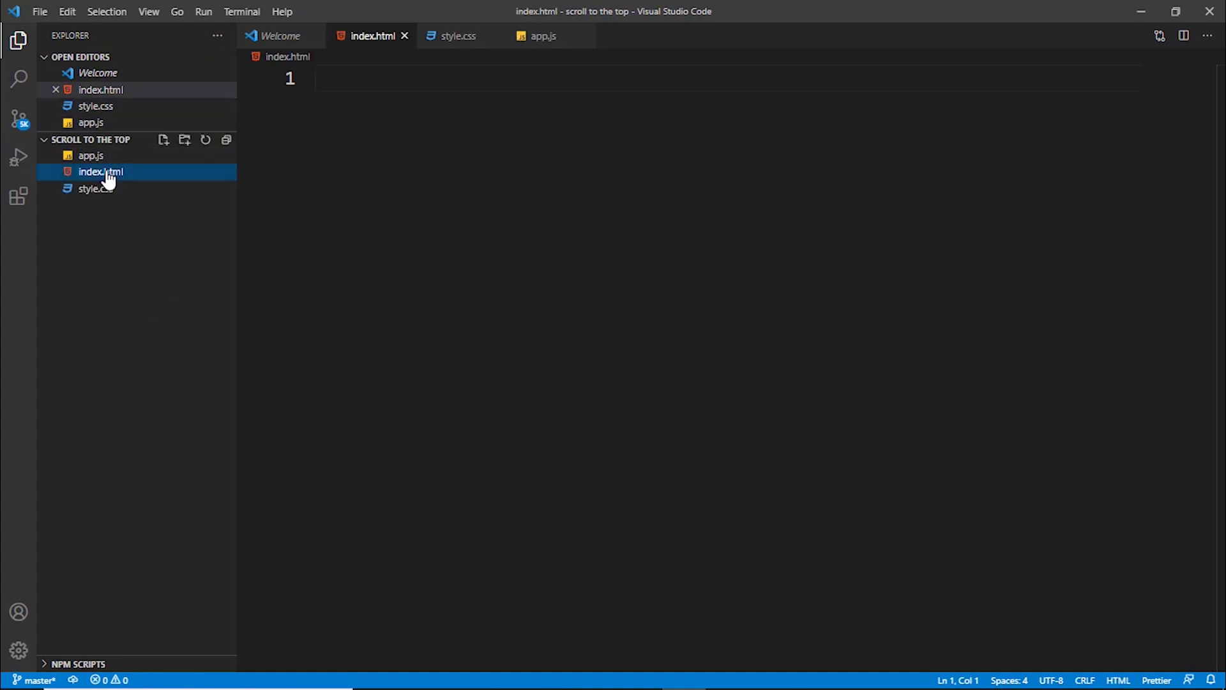
text(!)
key(Tab)
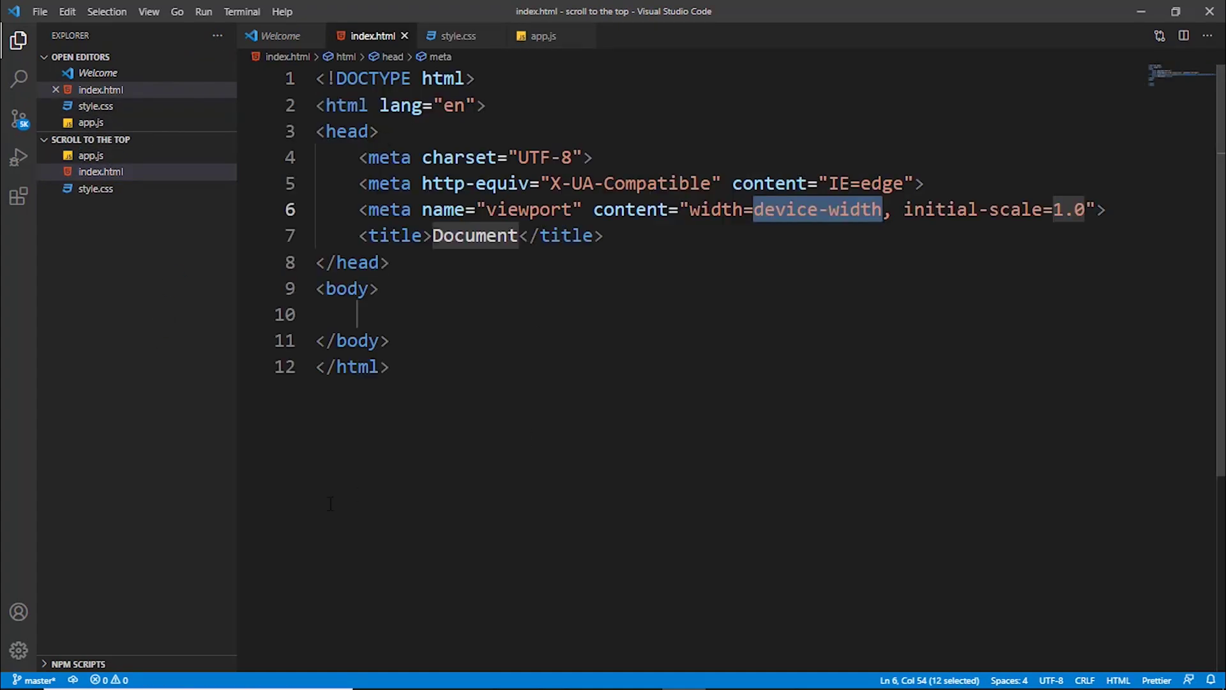
key(Tab)
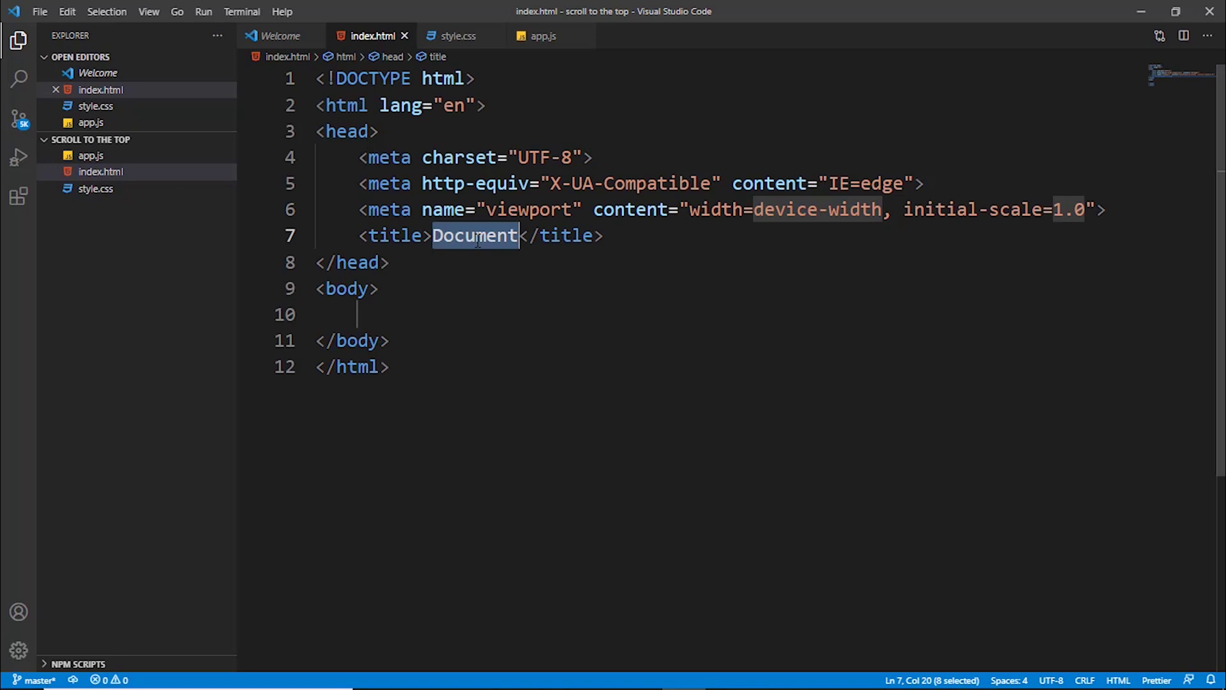
text(scroll to the)
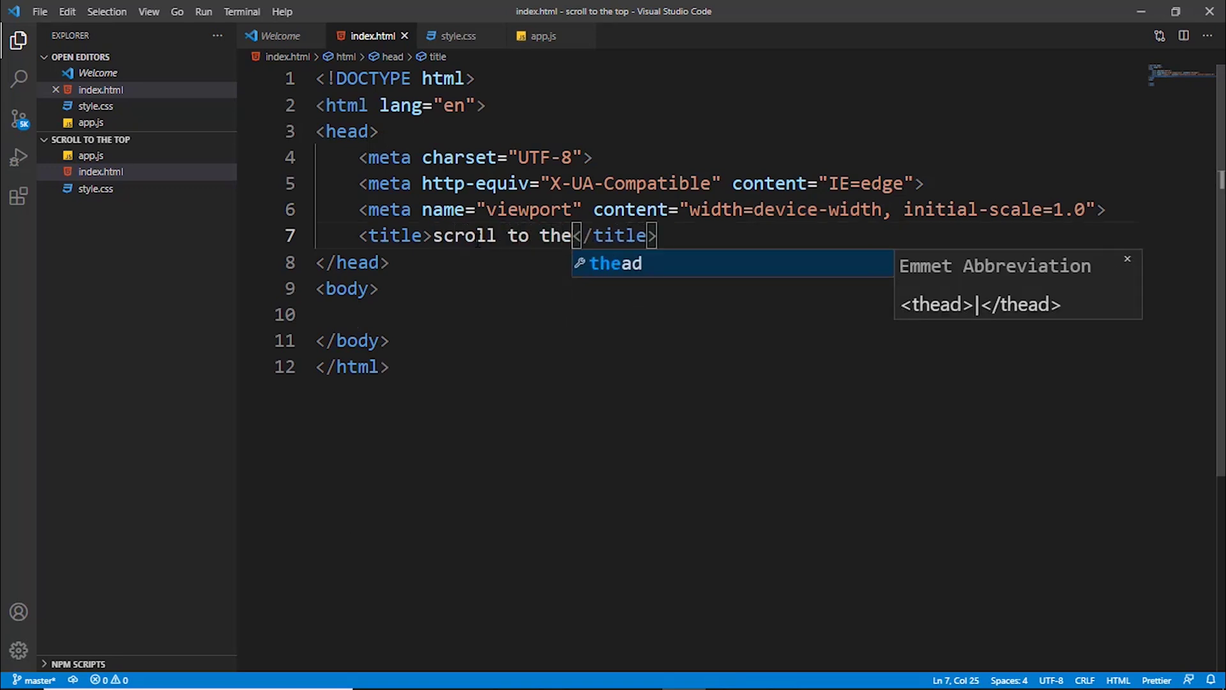
text( top)
key(End)
key(Return)
text(link)
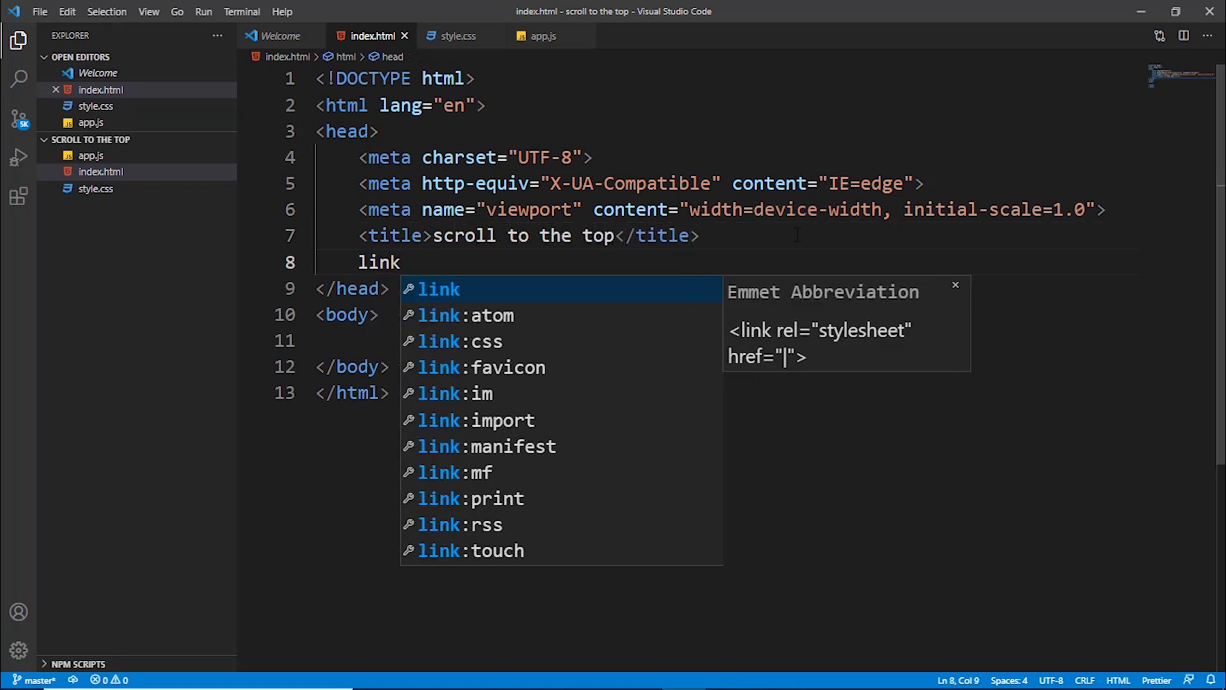
key(Tab)
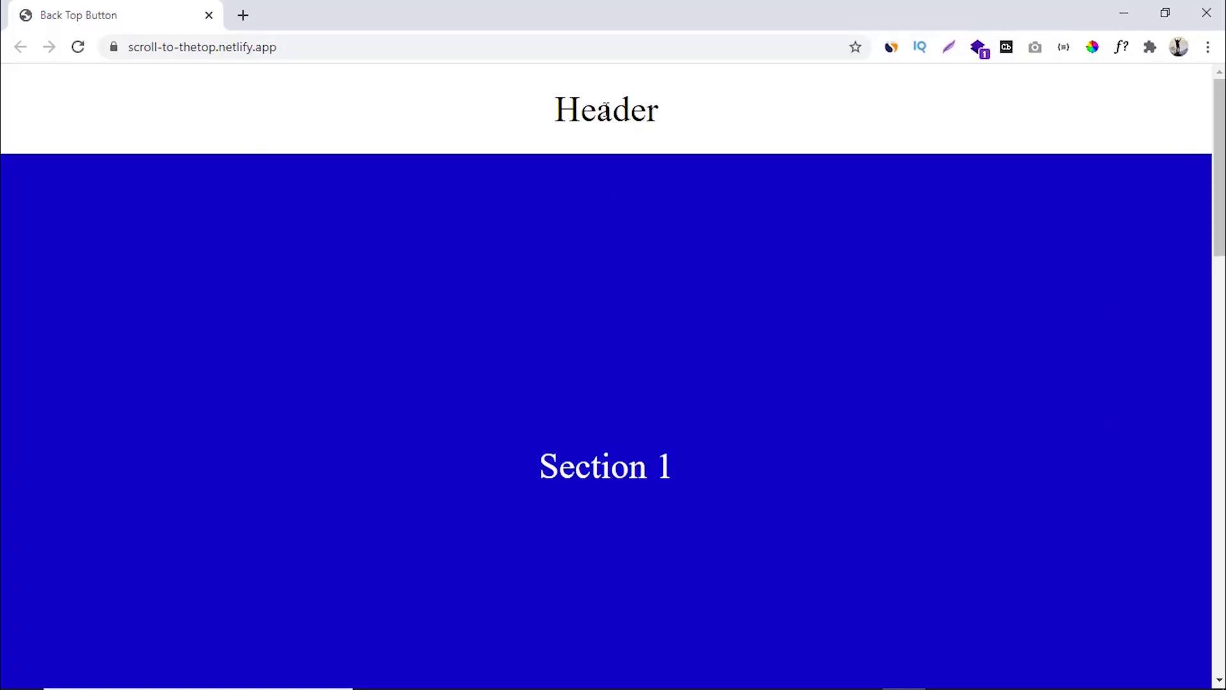
scroll(860, 275, down, 3)
scroll(537, 330, down, 2)
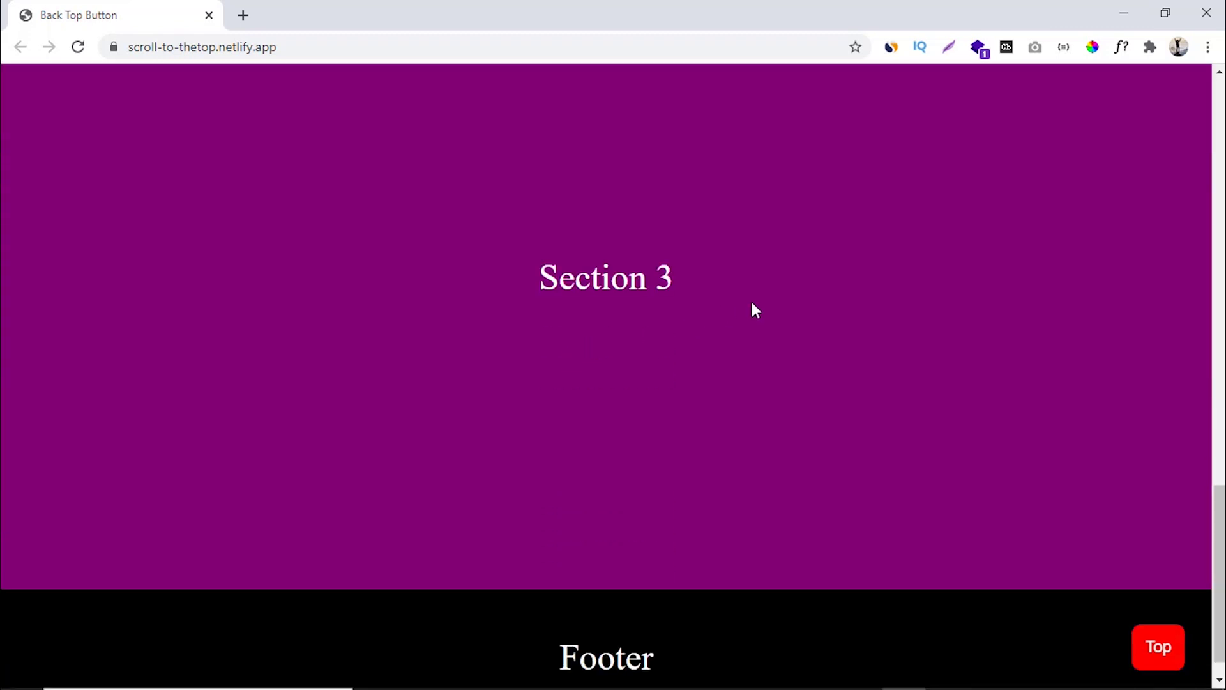
scroll(746, 601, down, 1)
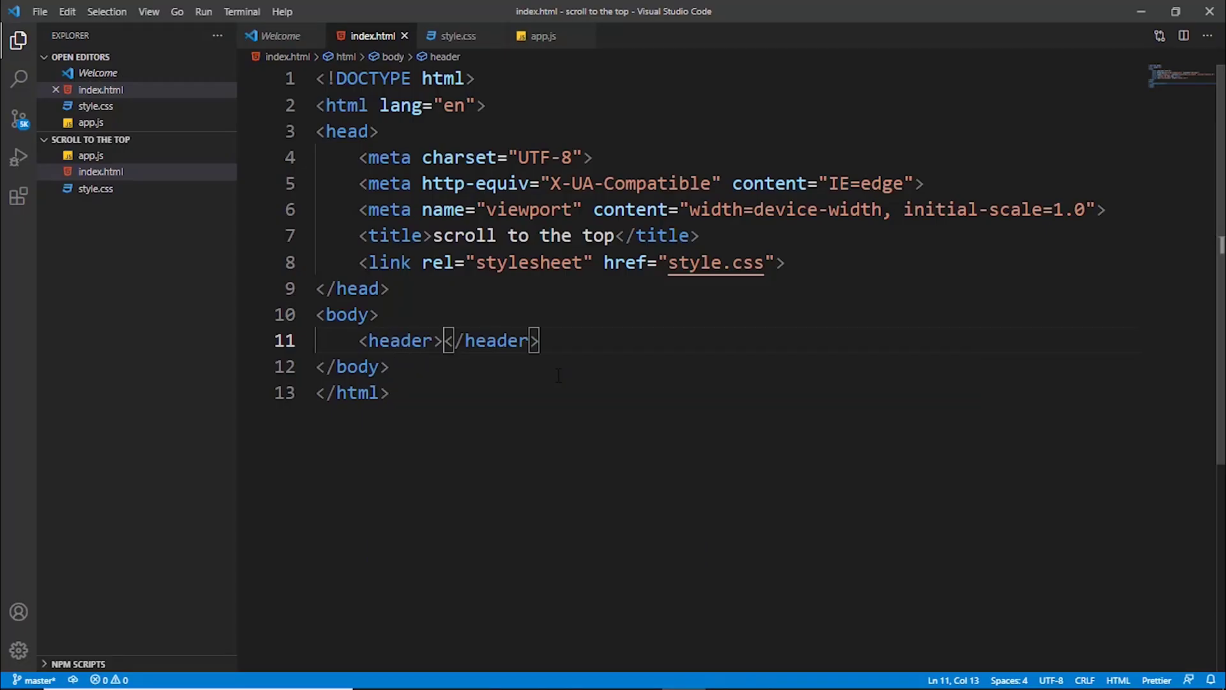
Add three sections classed section1, section2 and section3 below the header
key(Return)
key(Return)
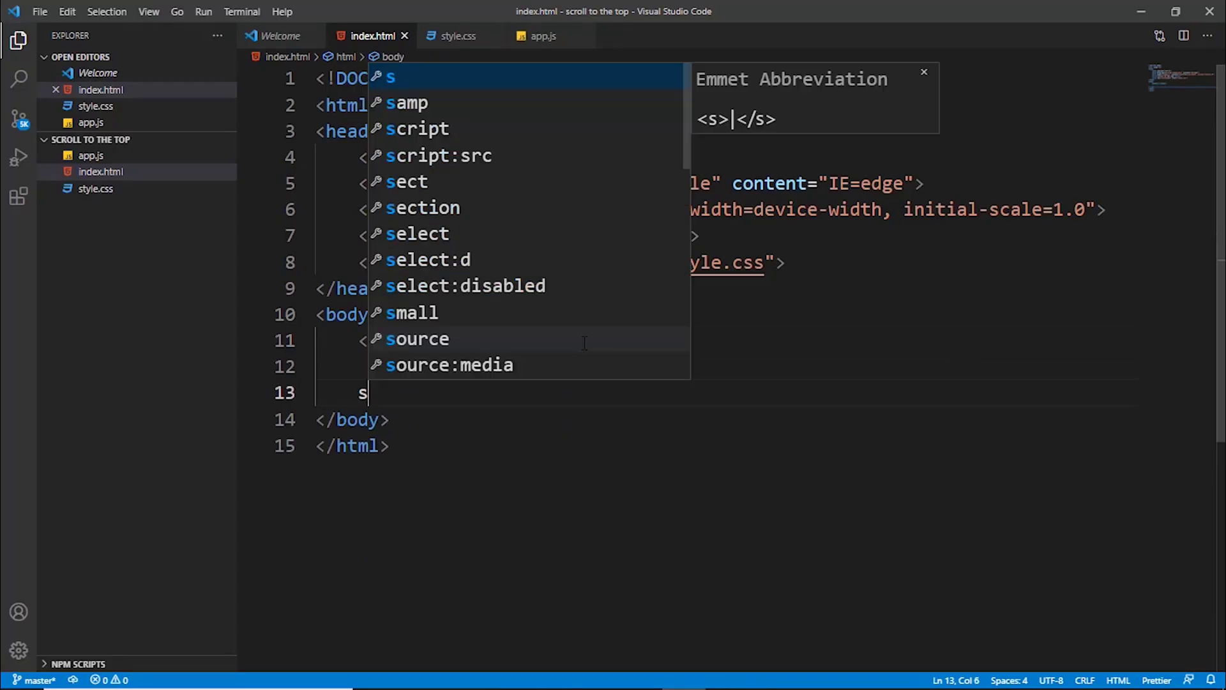
text(sec)
key(Tab)
key(Left)
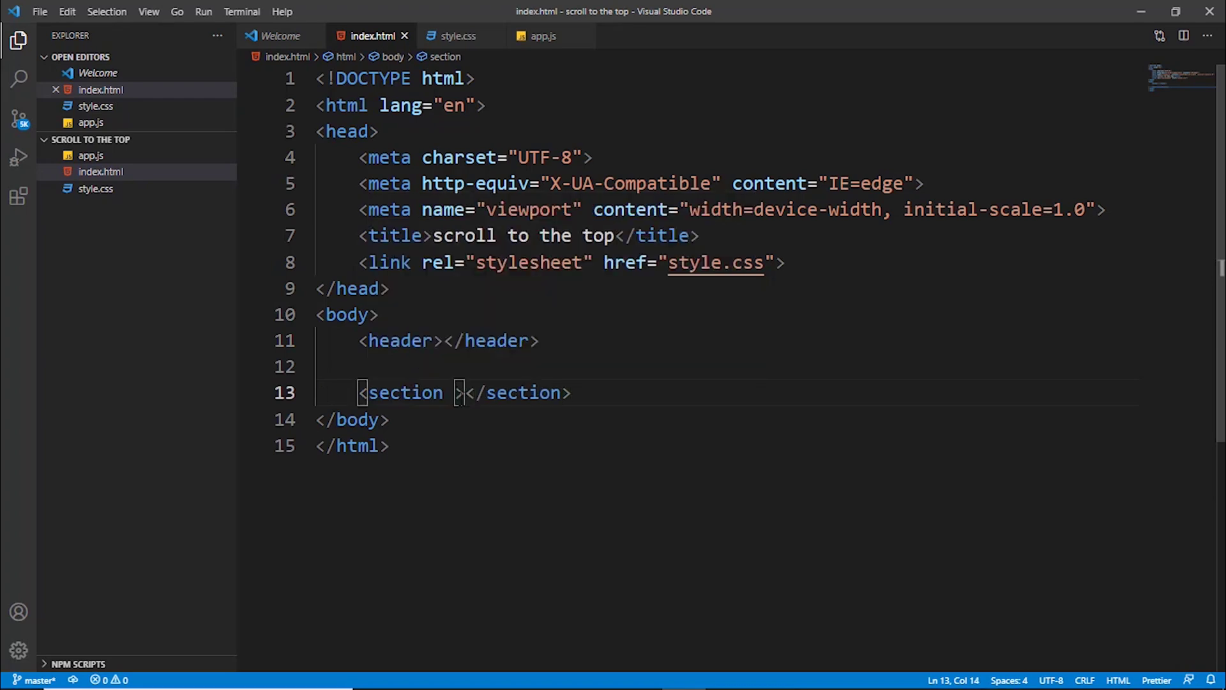
text(clas)
key(Tab)
text(sect)
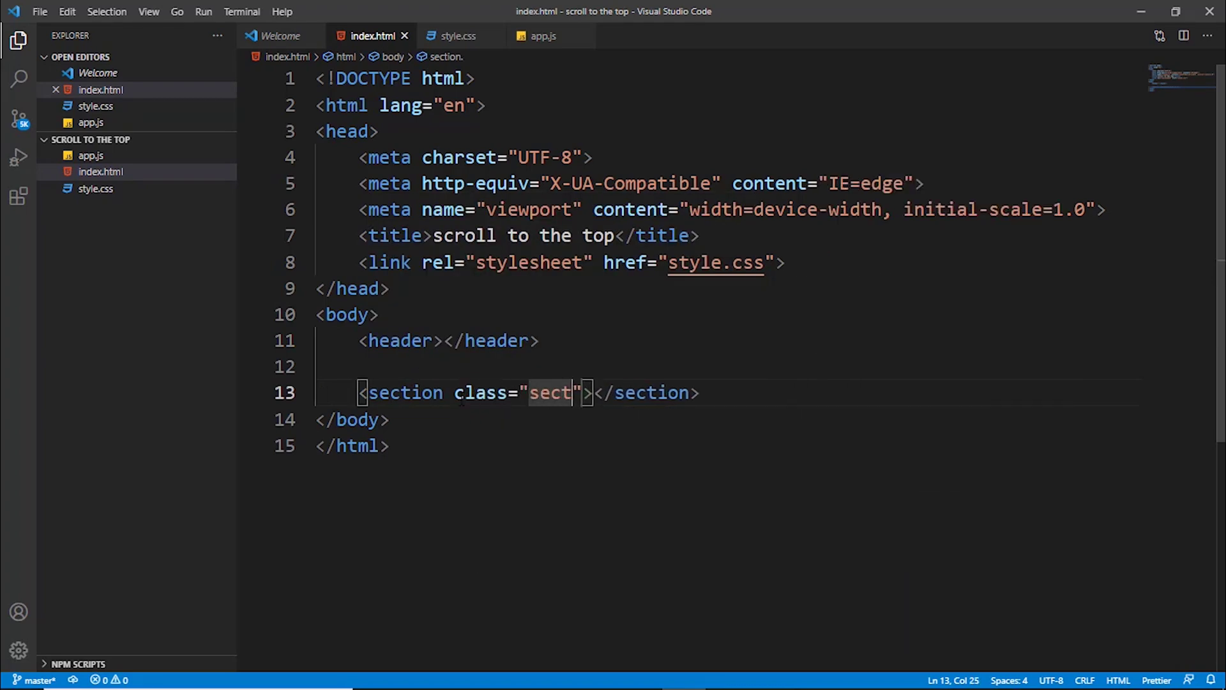
text(ion1)
key(End)
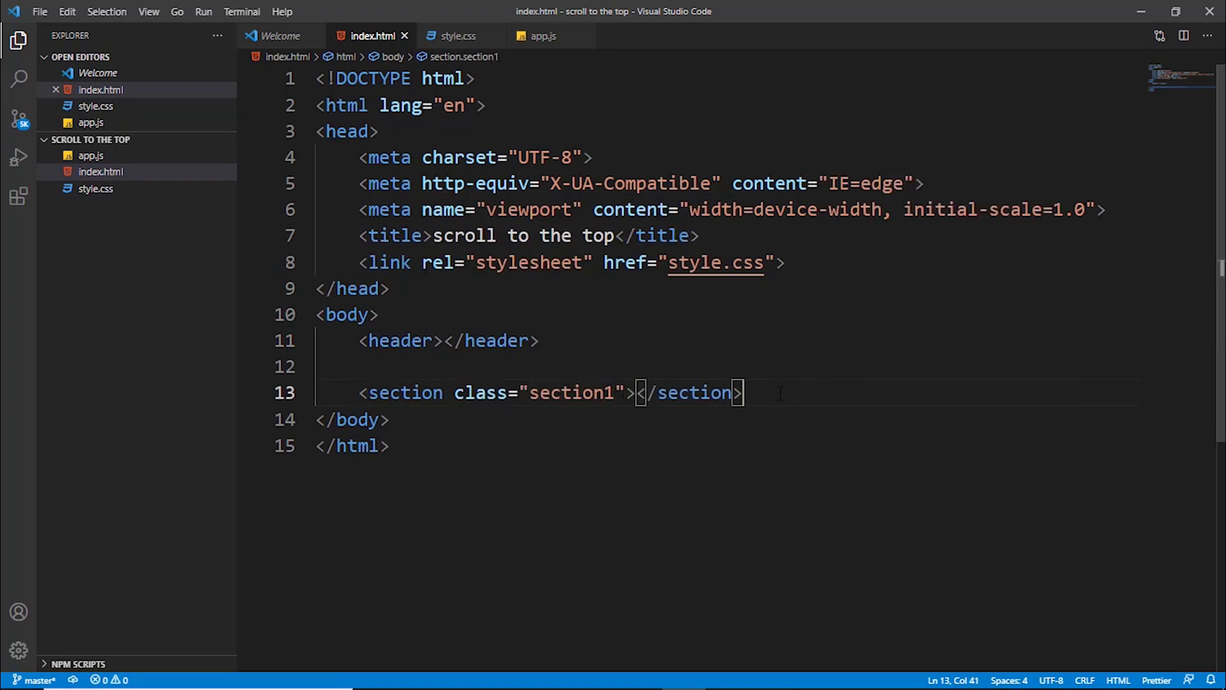
key(shift+alt+Down)
key(shift+alt+Down)
key(Up)
key(Left)
key(Left)
key(Left)
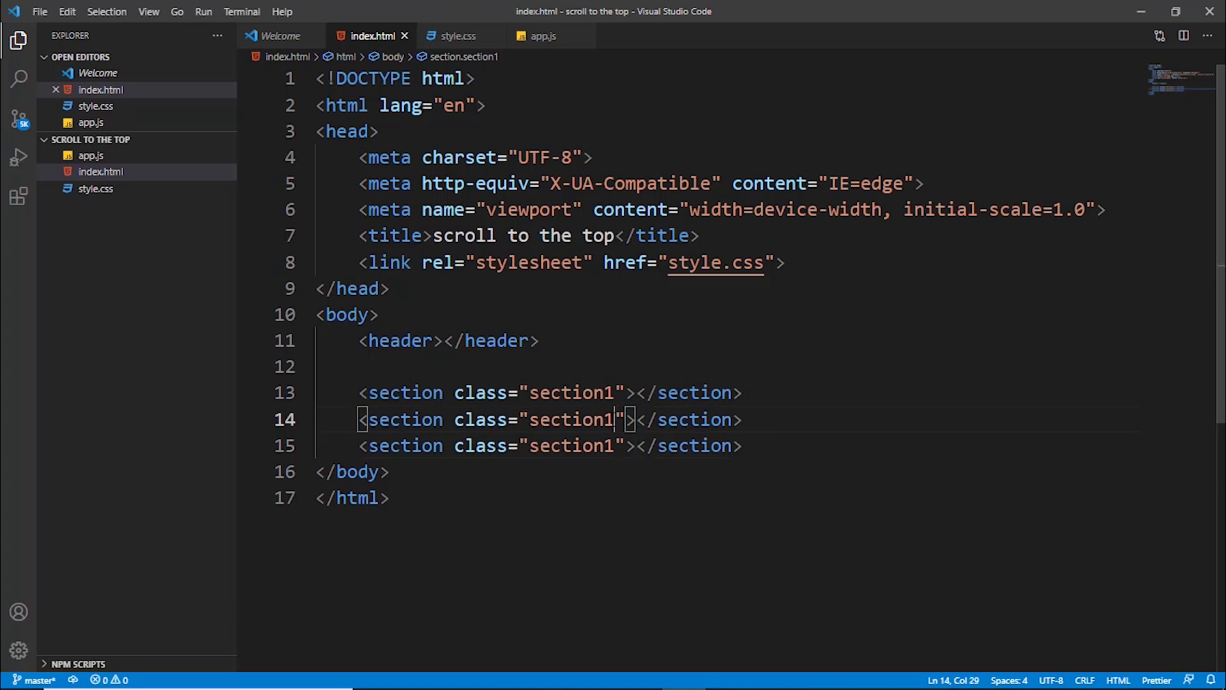
key(BackSpace)
text(2)
key(Down)
Add a footer element after the sections
key(End)
key(Return)
key(Return)
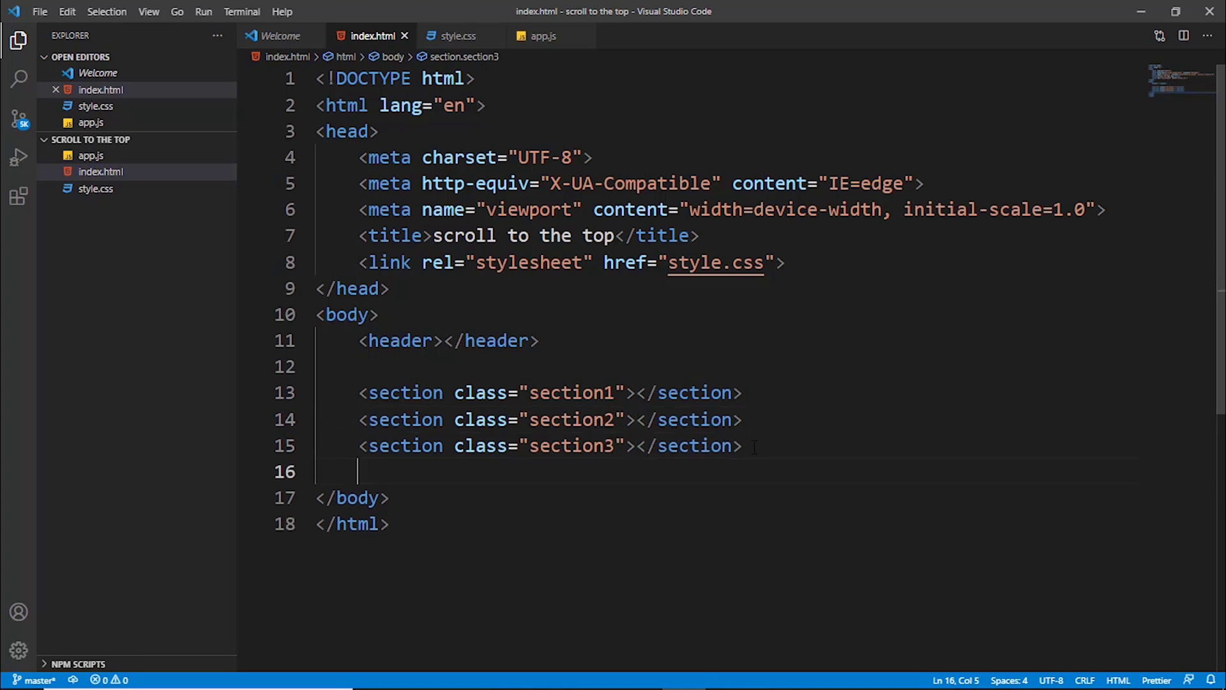
text(foot)
key(Tab)
Fill in the header and label the three sections Section 1–3
click(636, 394)
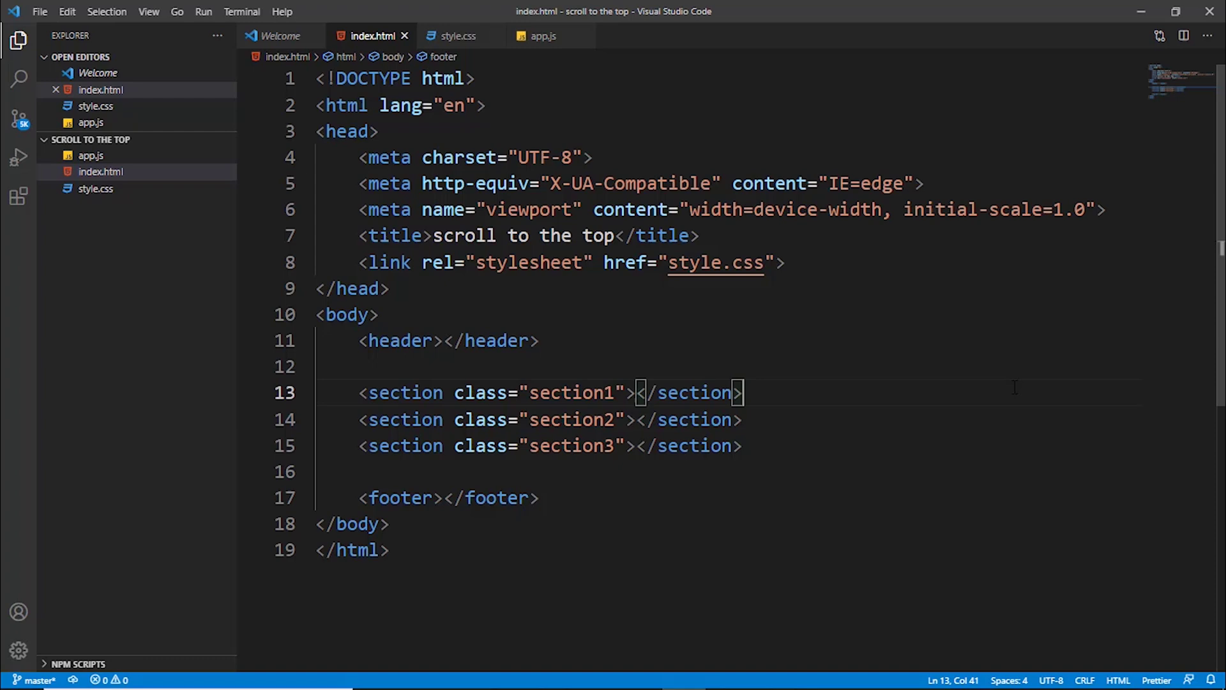
click(318, 524)
click(443, 340)
text(Header)
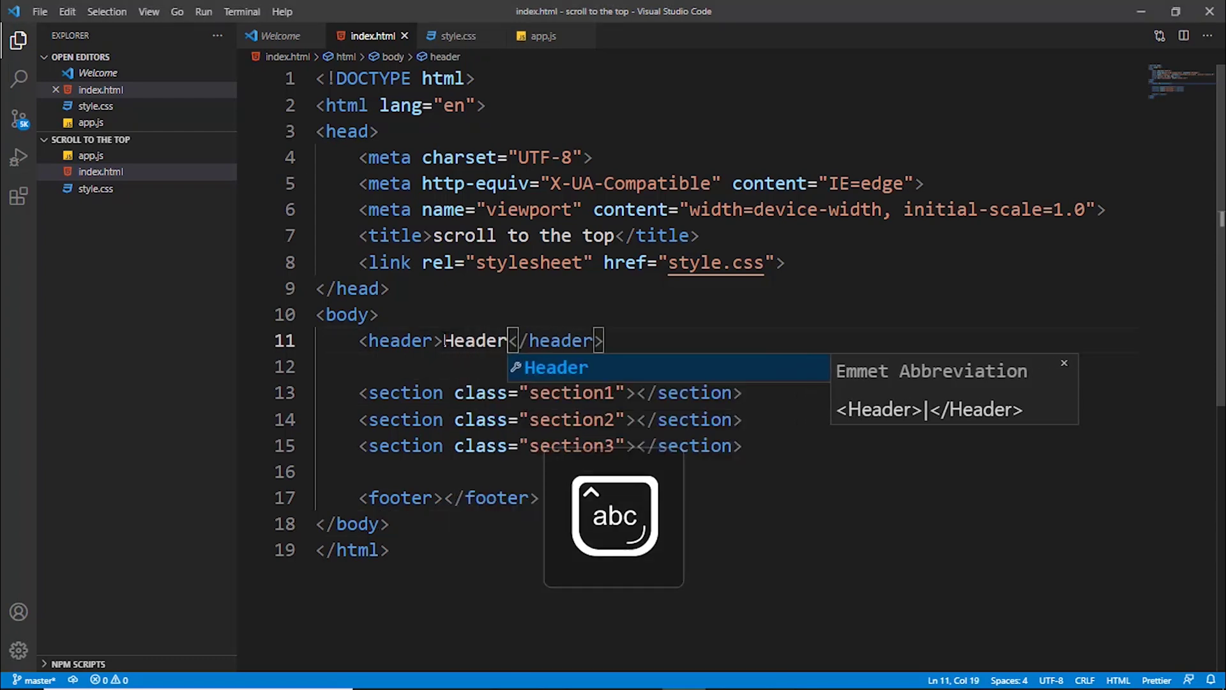
click(636, 393)
text(Section)
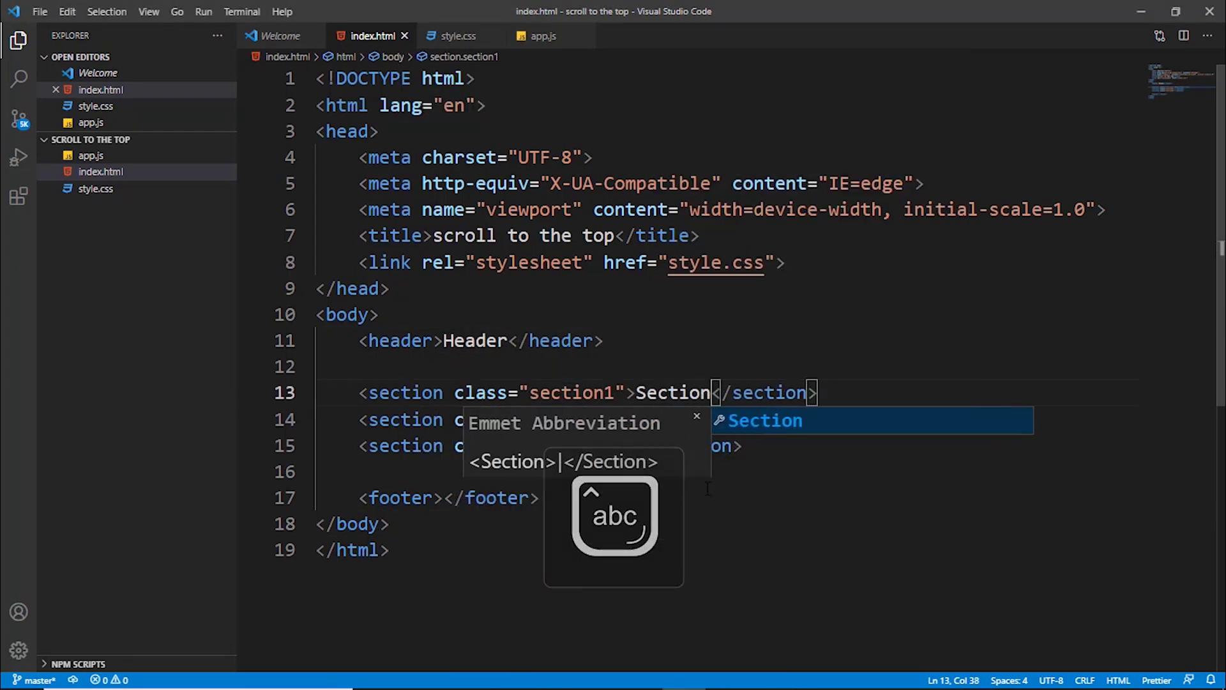
text( 1)
key(Down)
text(Sec)
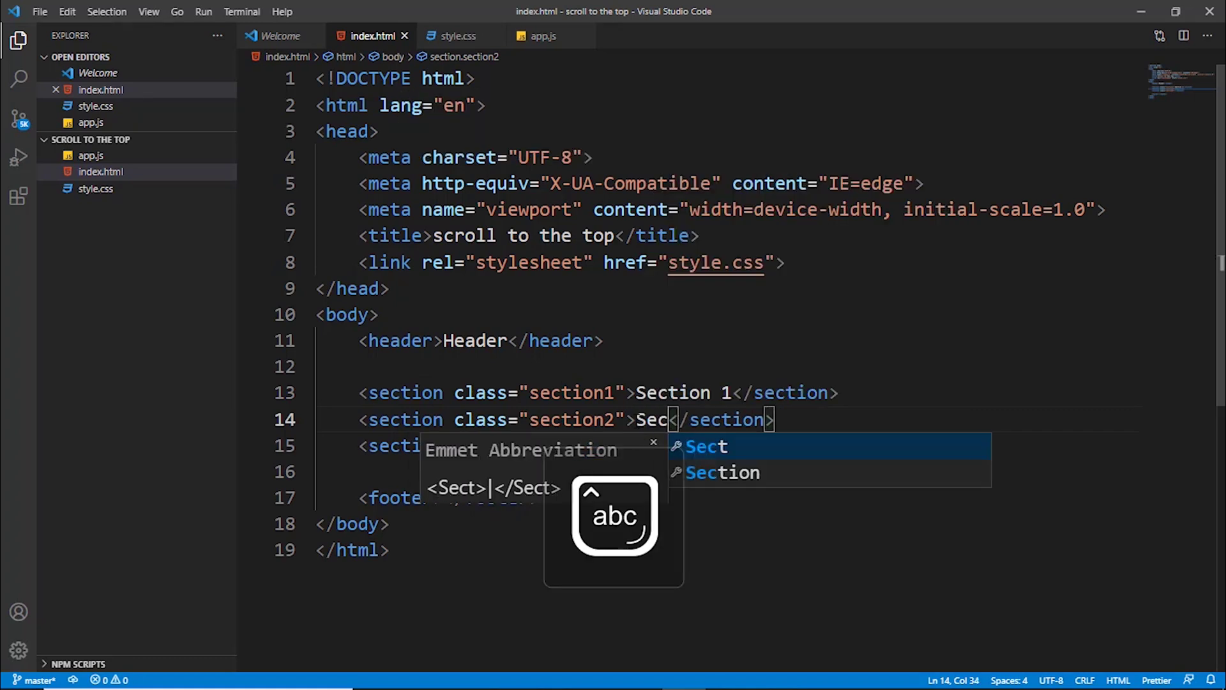
text(tion 2)
click(637, 445)
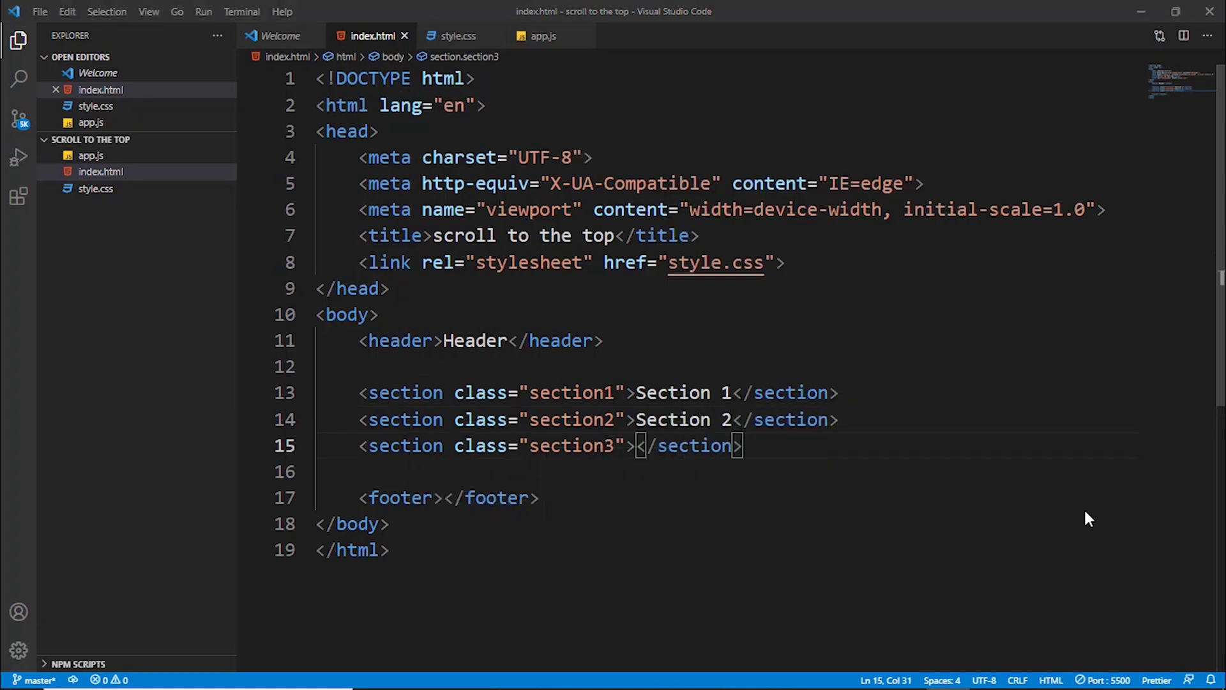
text(S)
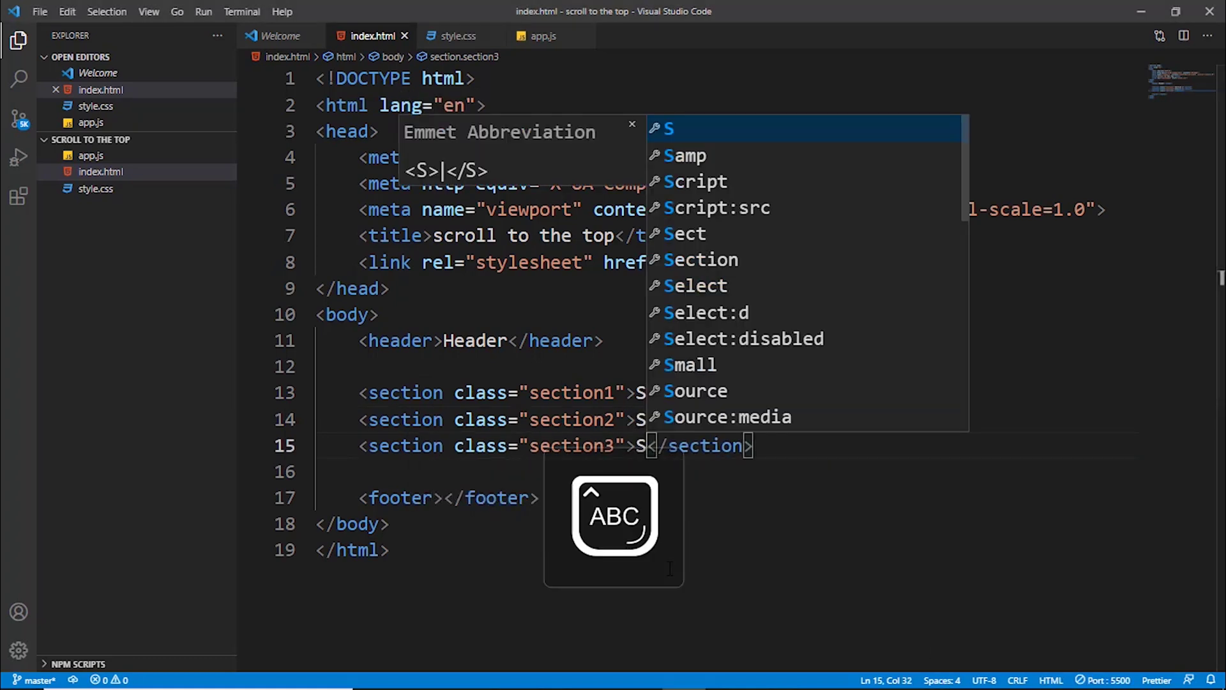
text(ection 3)
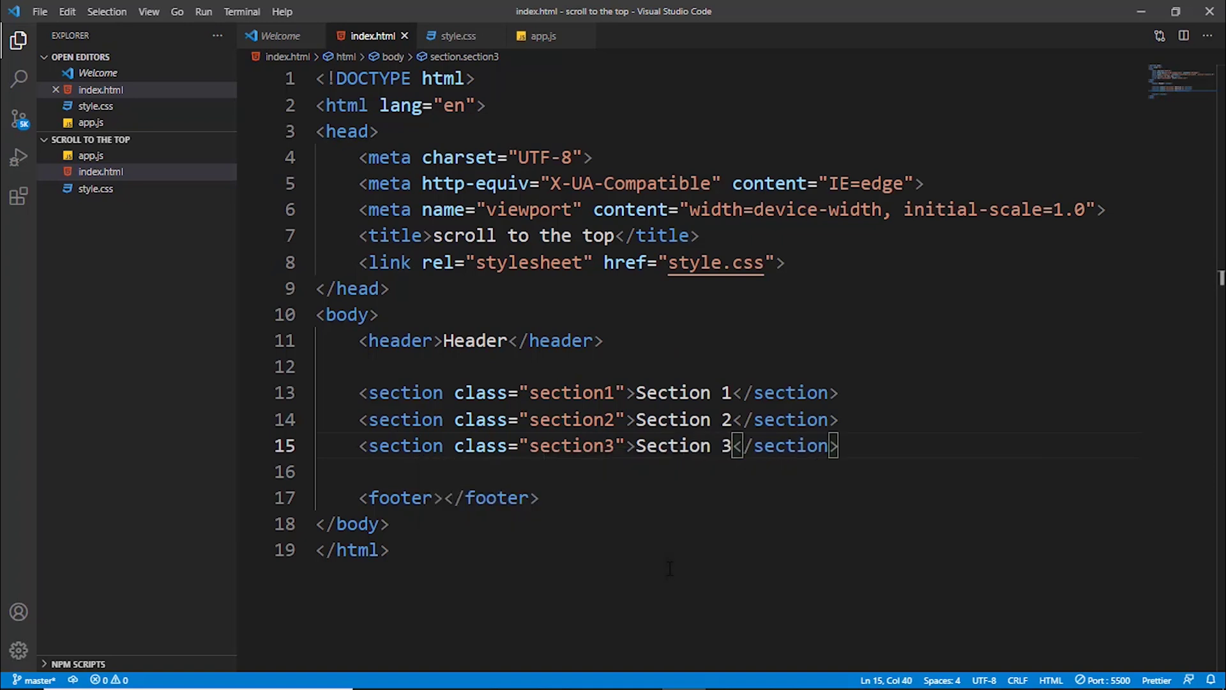
Review the header, section and footer lines of the markup
click(907, 340)
click(906, 391)
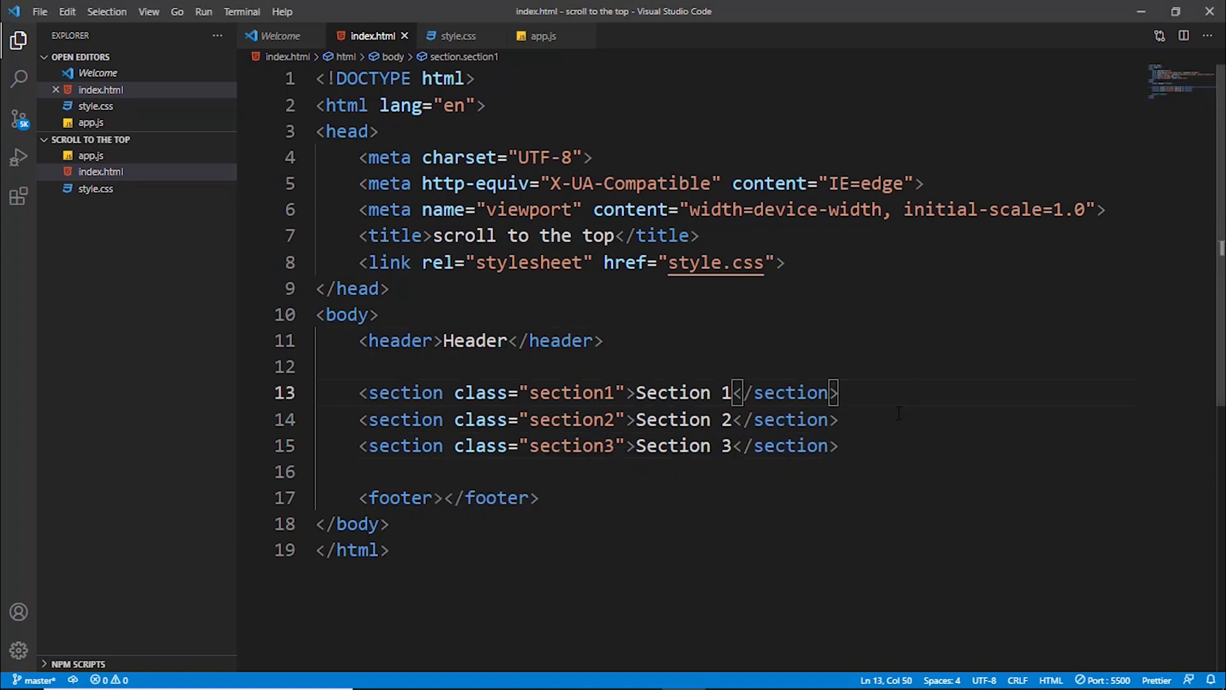
click(899, 419)
click(862, 446)
click(554, 497)
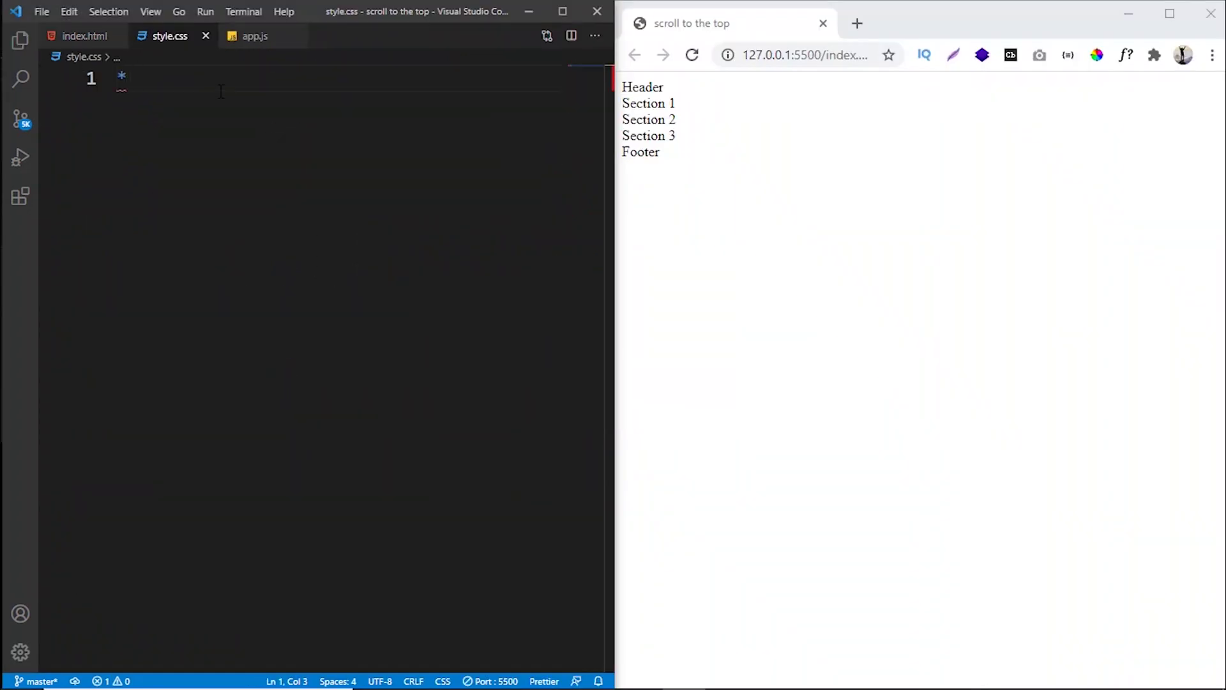
text({)
Write a * rule setting margin and padding to 0 with border-box sizing
key(Return)
text(margin)
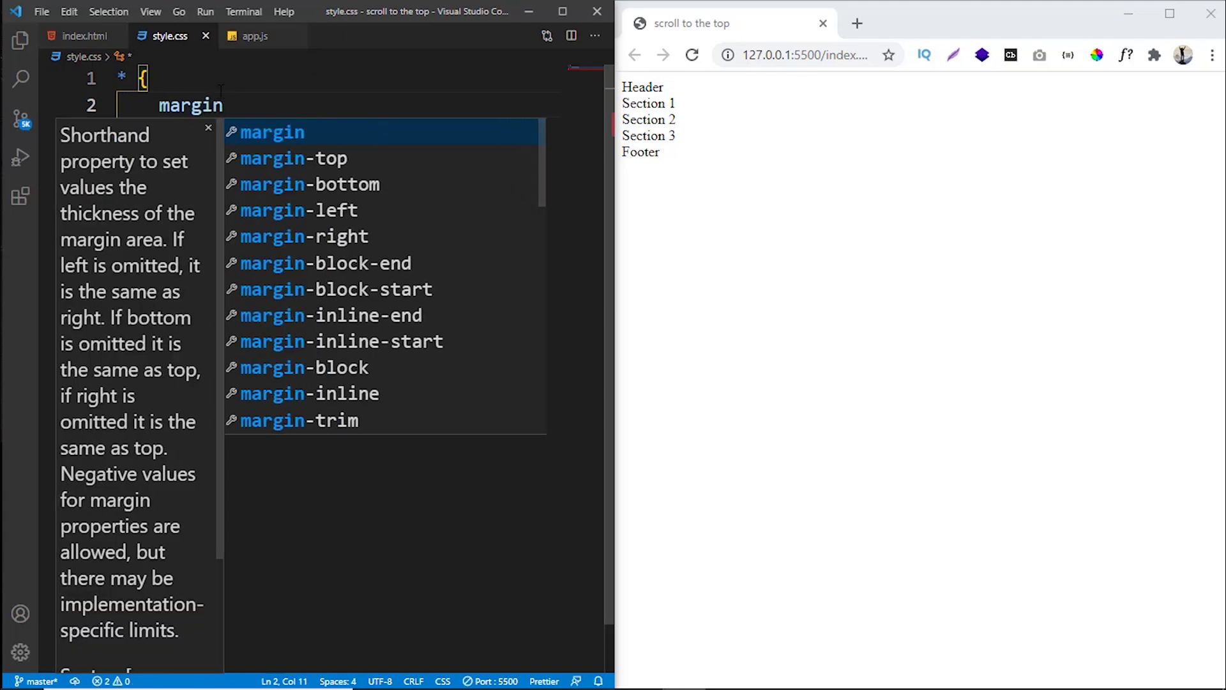
text(: 0;)
key(Return)
text(padding: 0)
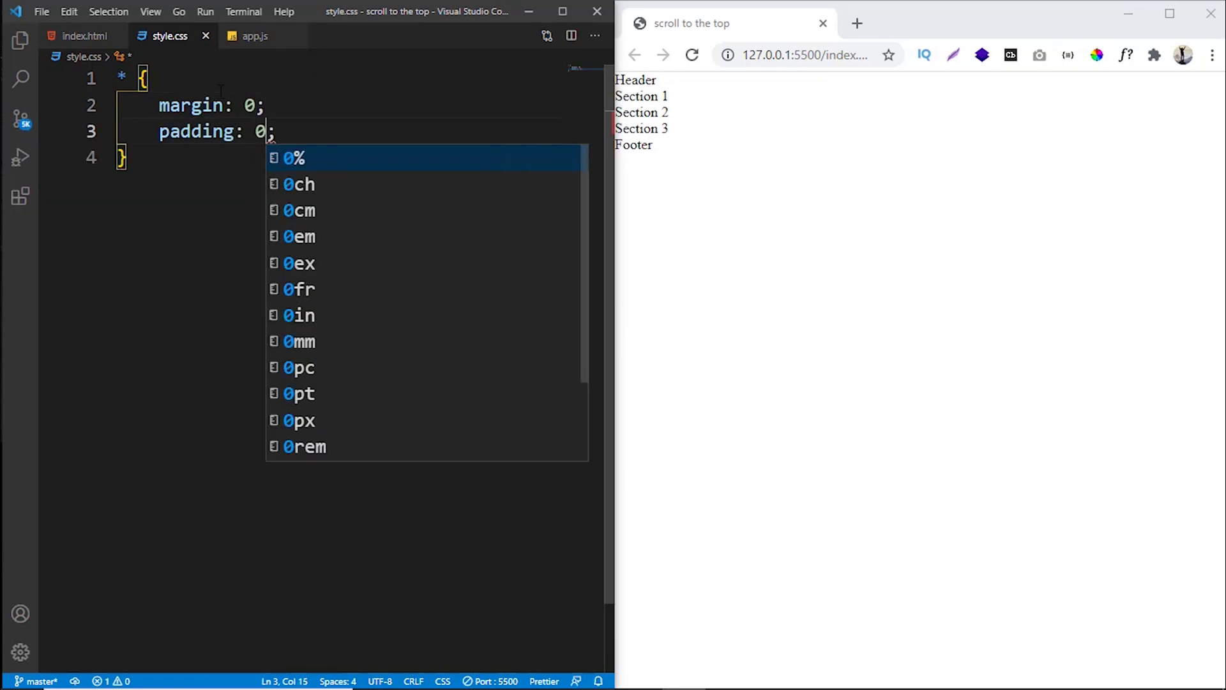
text(;)
key(Return)
text(box)
key(Return)
text(b)
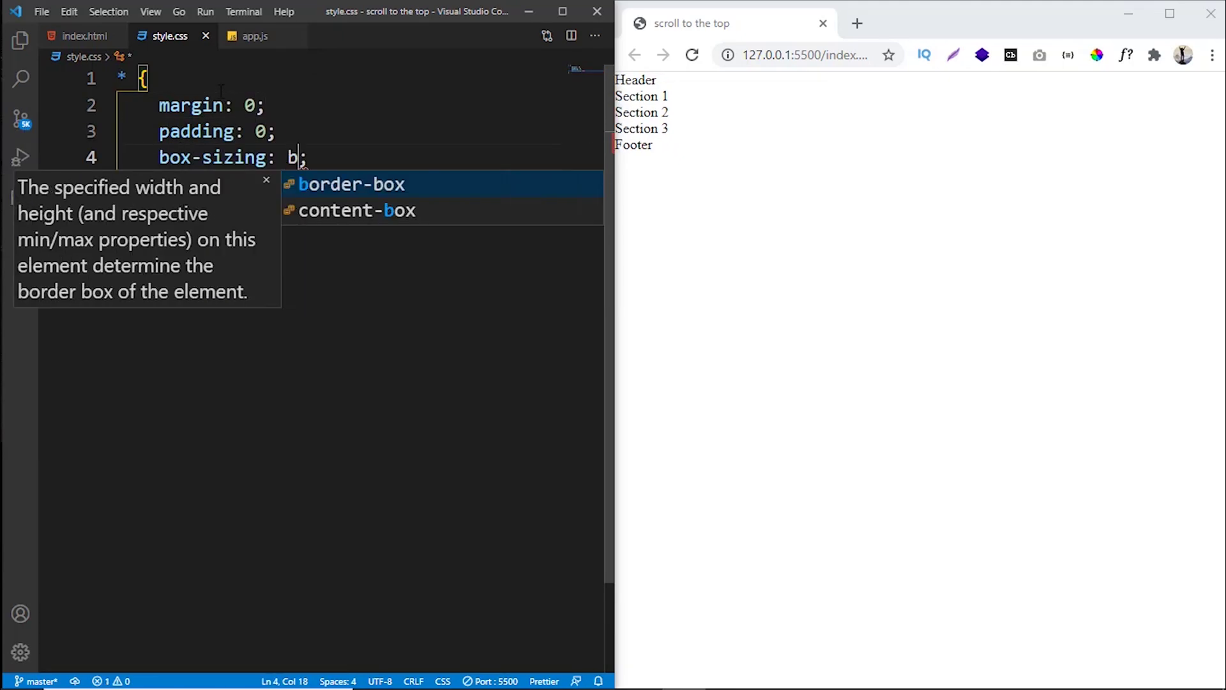
key(Return)
key(Down)
key(End)
Add an html, body rule with margin, padding and scroll-behavior: smooth
key(Return)
key(Return)
text(html)
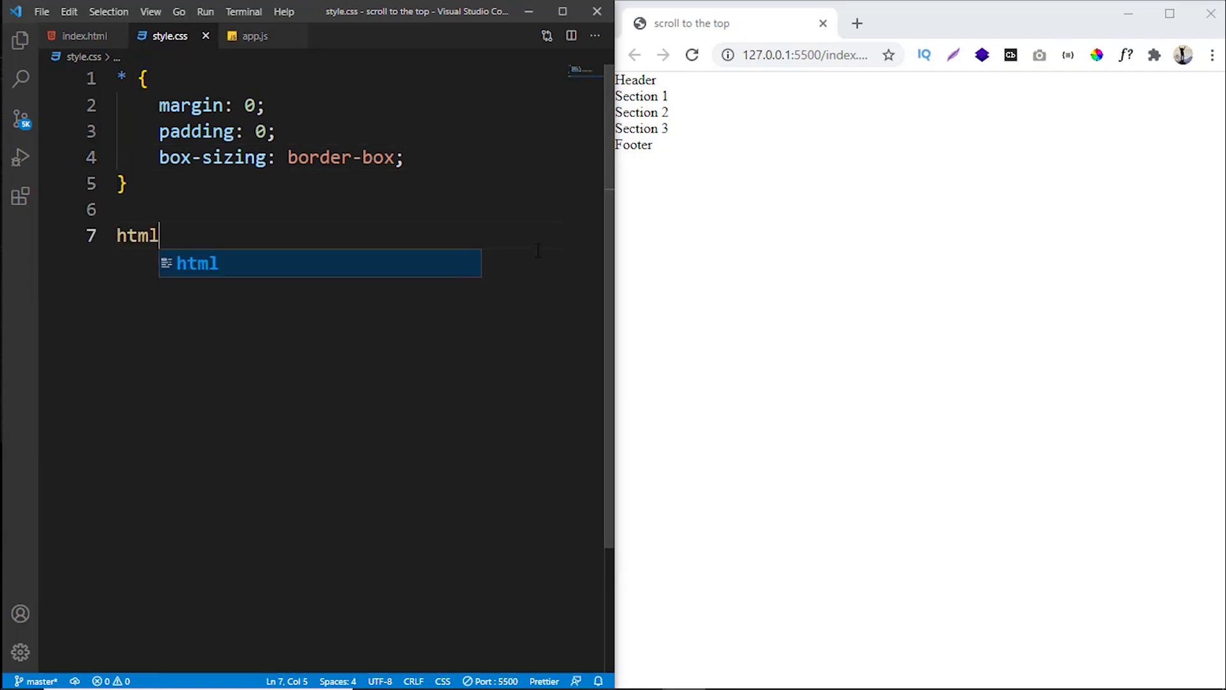
text(,)
key(Return)
text(body {})
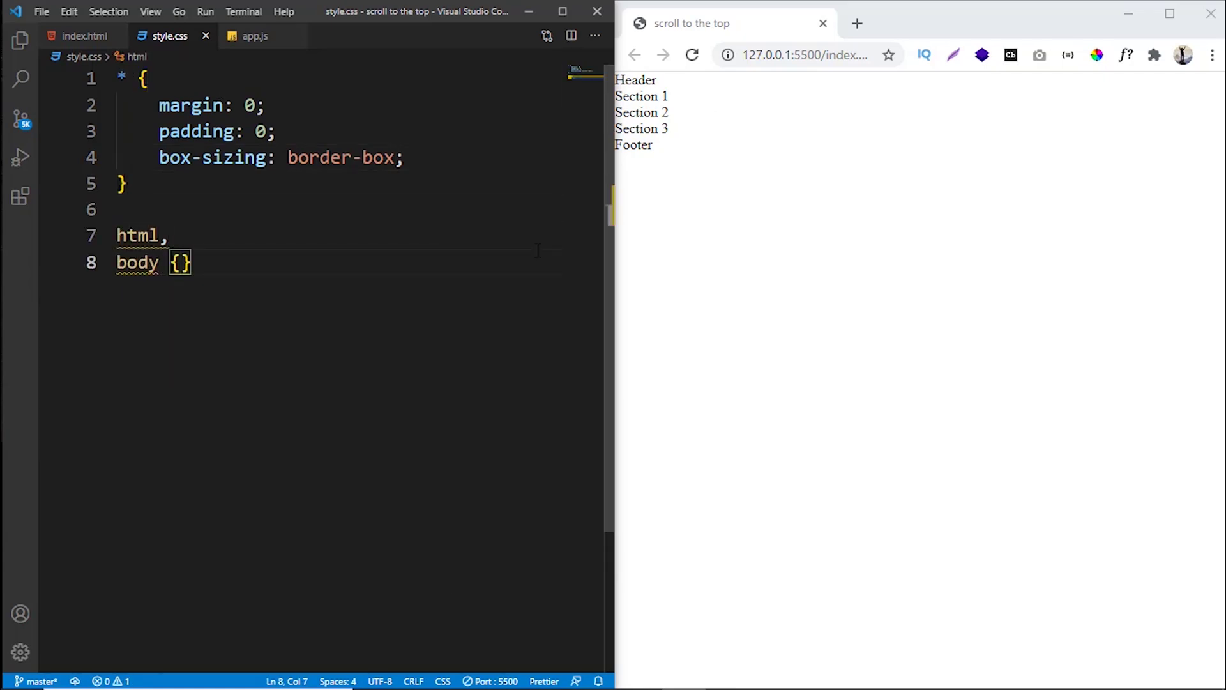
key(Left)
key(Return)
text(marg)
key(Return)
text(0)
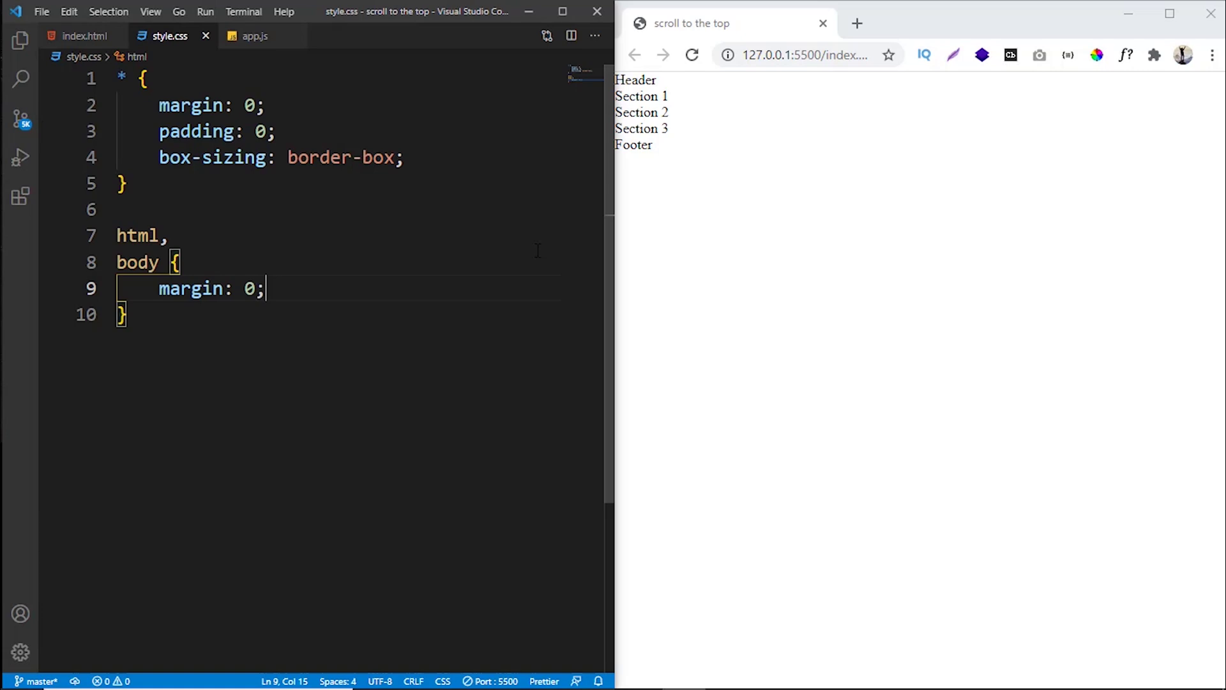
key(End)
key(Return)
text(padd)
key(Return)
text(0)
key(End)
key(Return)
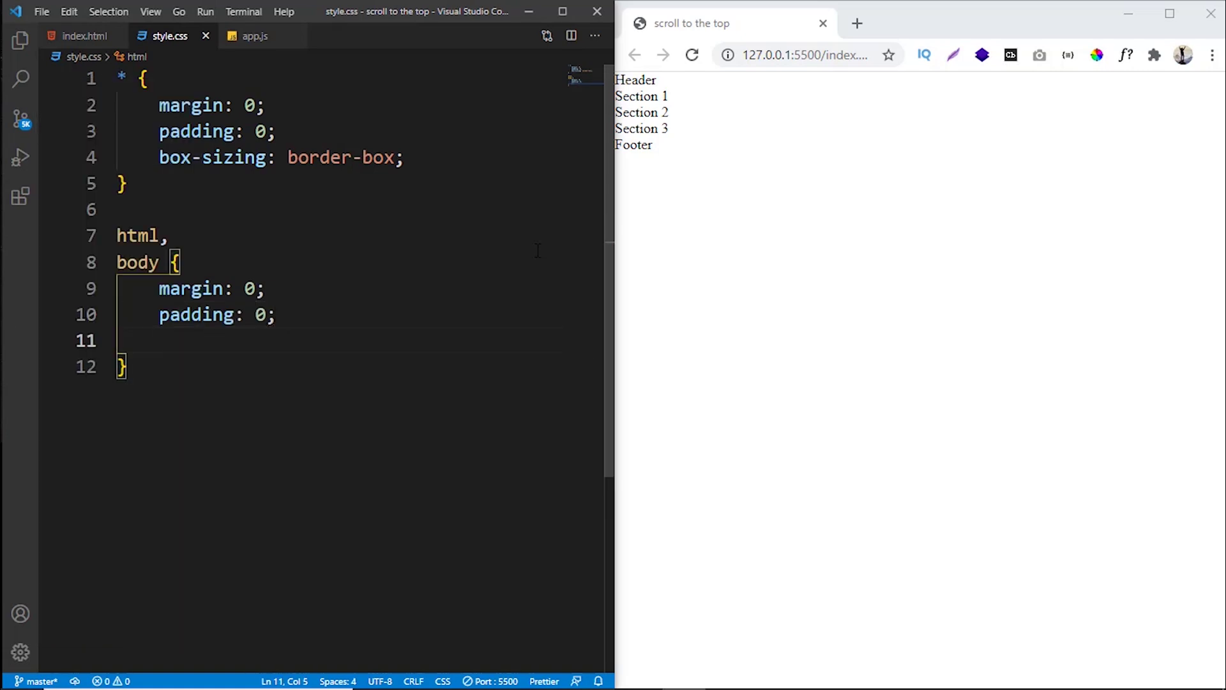
text(scrol)
key(Return)
text(smooth;)
key(Down)
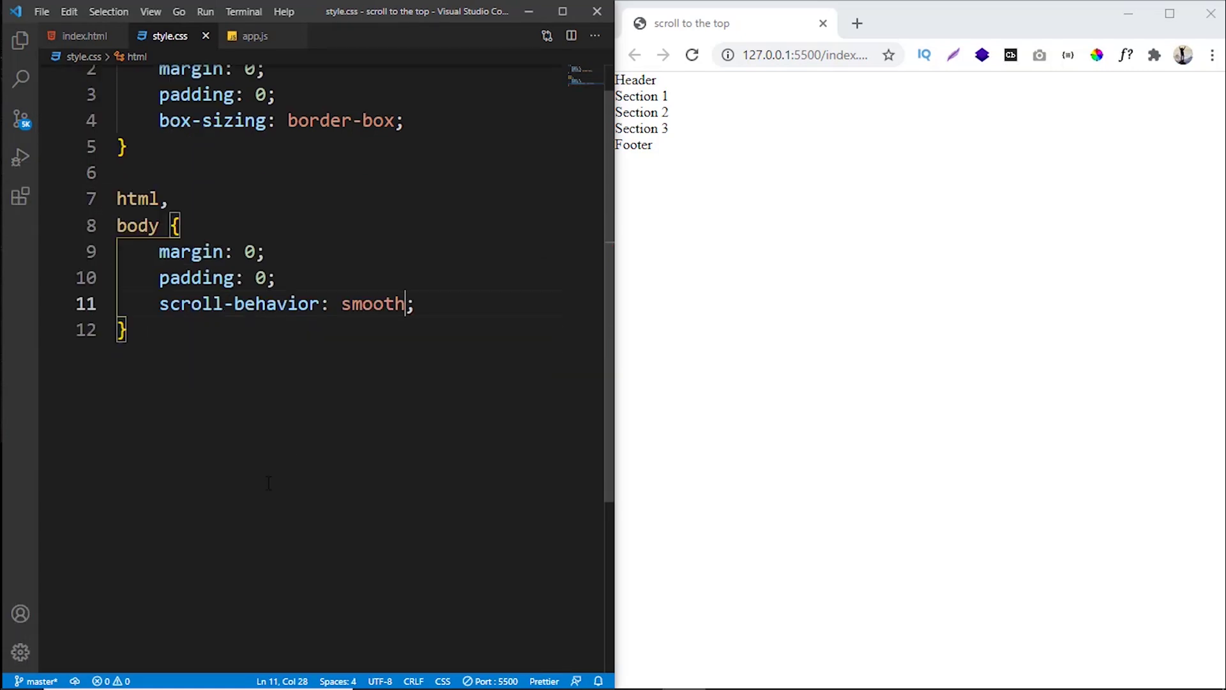
scroll(288, 288, down, 3)
key(Return)
key(Return)
text(header )
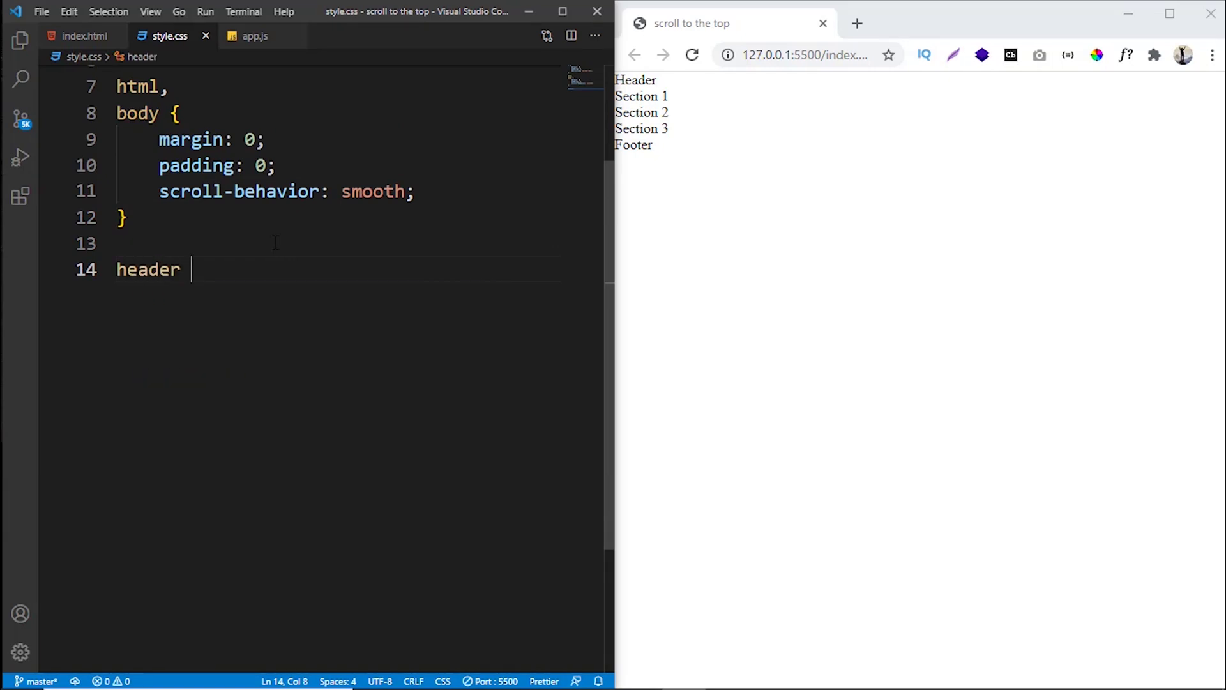
text({)
Start the header rule with height 100px, background-color #fff and display flex
key(Return)
text(eight: 100)
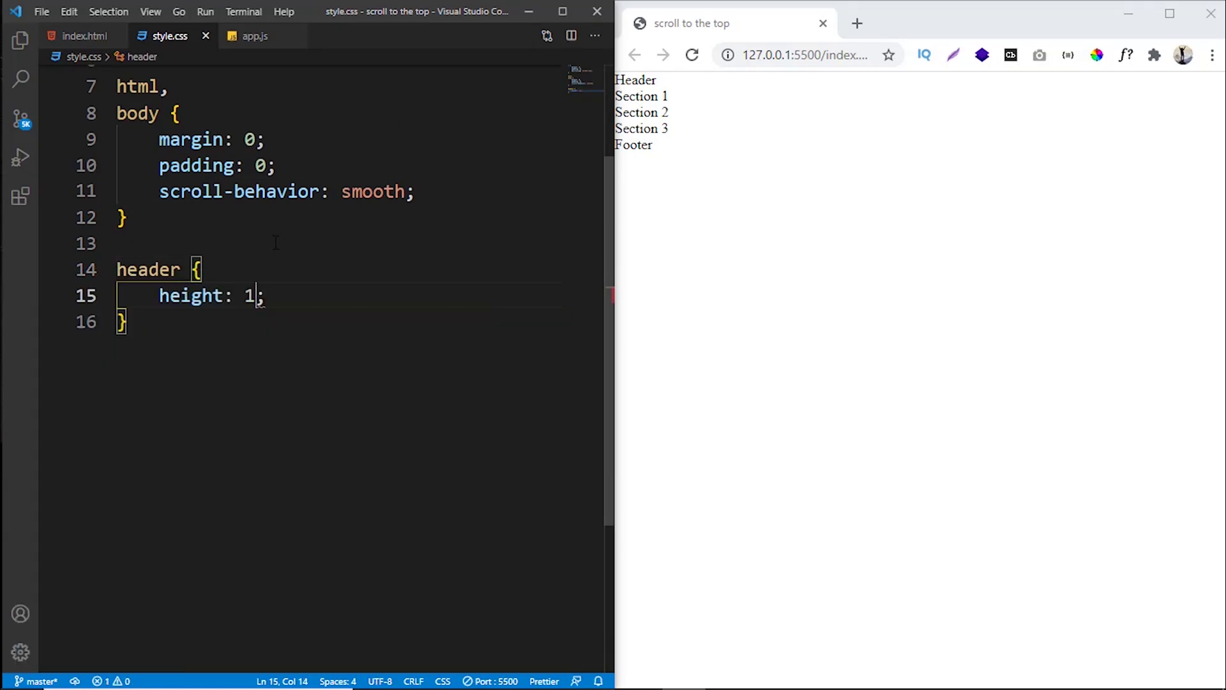
text(px)
key(End)
key(Return)
text(ba)
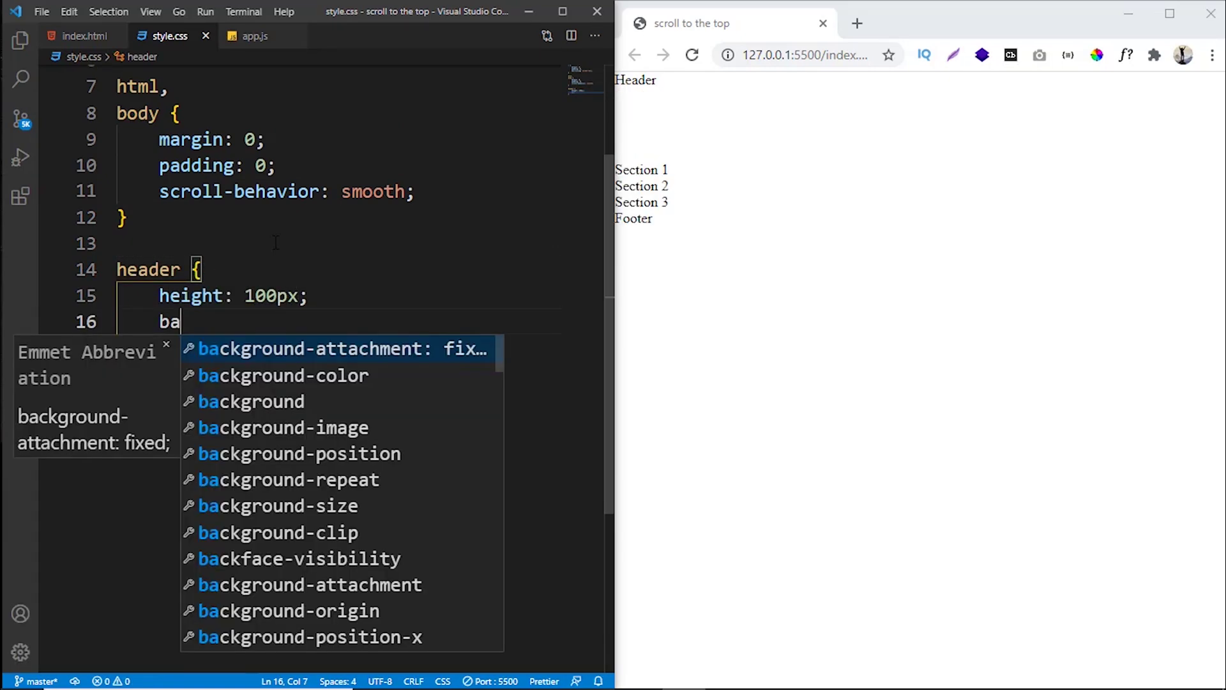
key(Return)
text(#fff;)
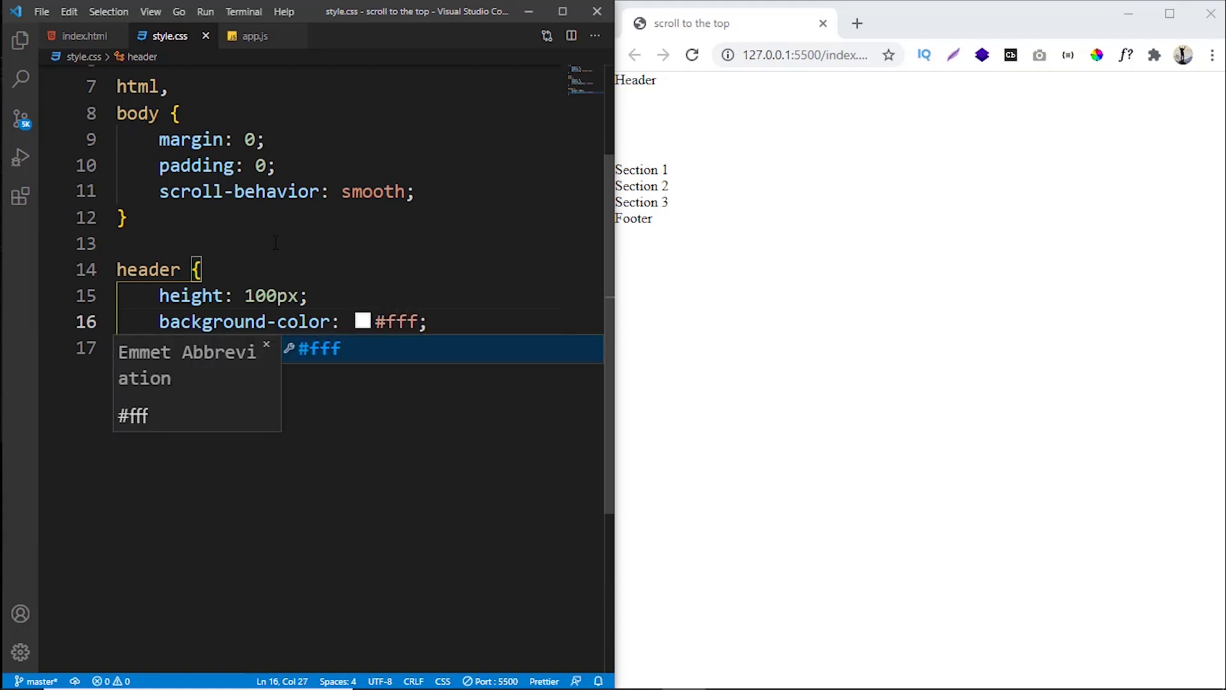
key(End)
key(Return)
text(dis)
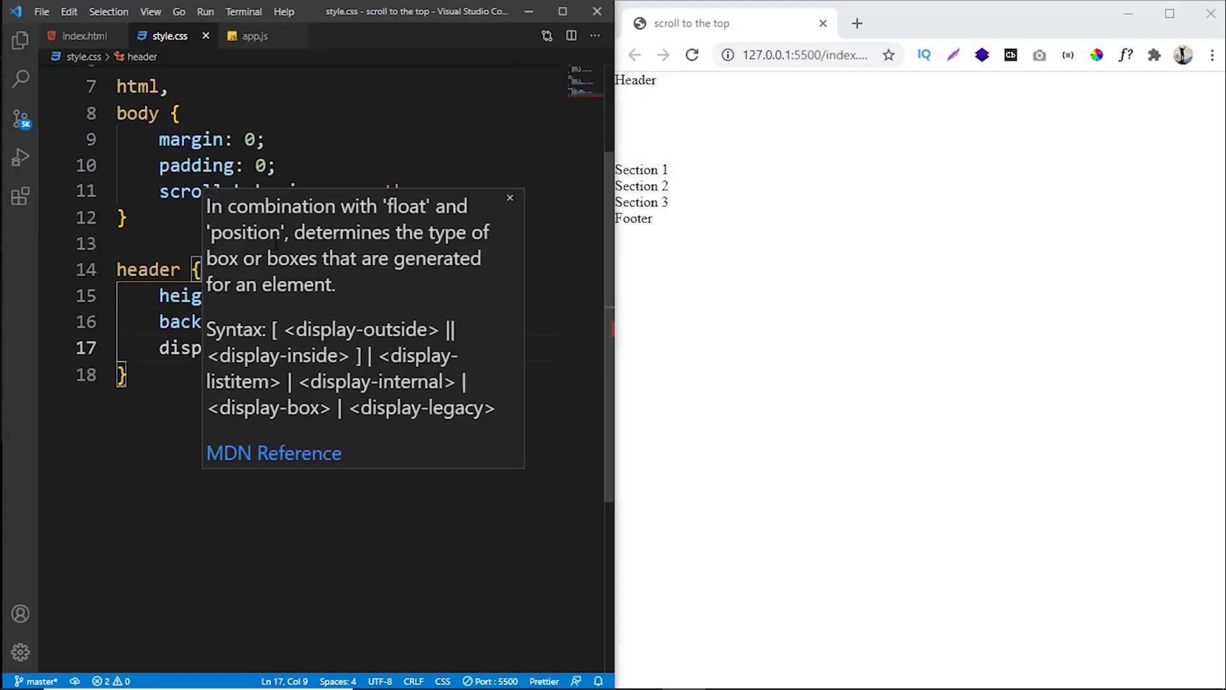
key(Return)
text(fl;)
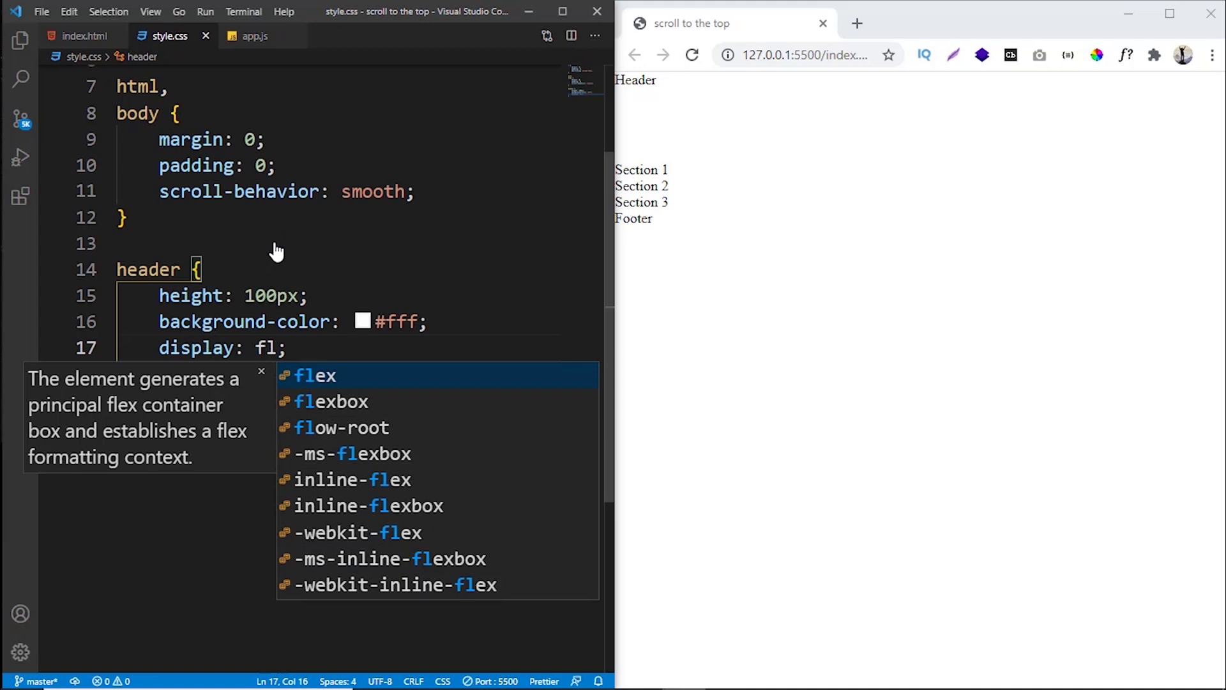
key(Return)
key(End)
Centre the header content with align-items and justify-content, set font-size 40px, and save
key(Return)
text(al)
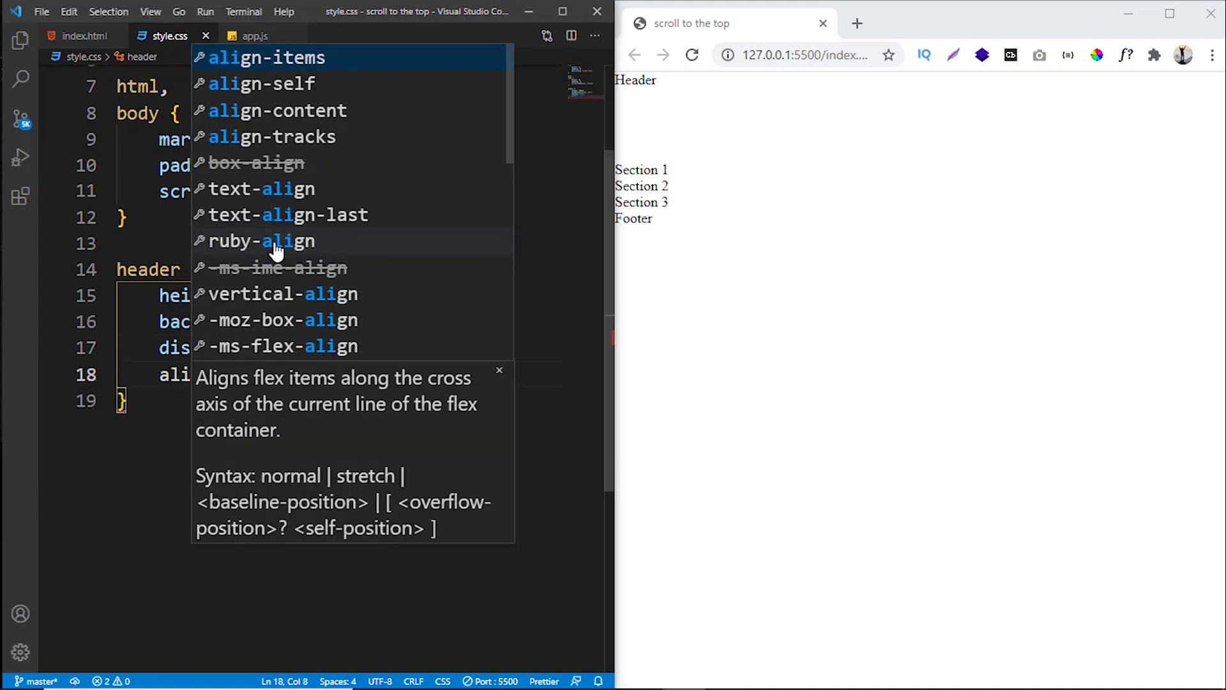
key(Return)
text(ce)
key(Return)
key(ctrl+s)
key(Return)
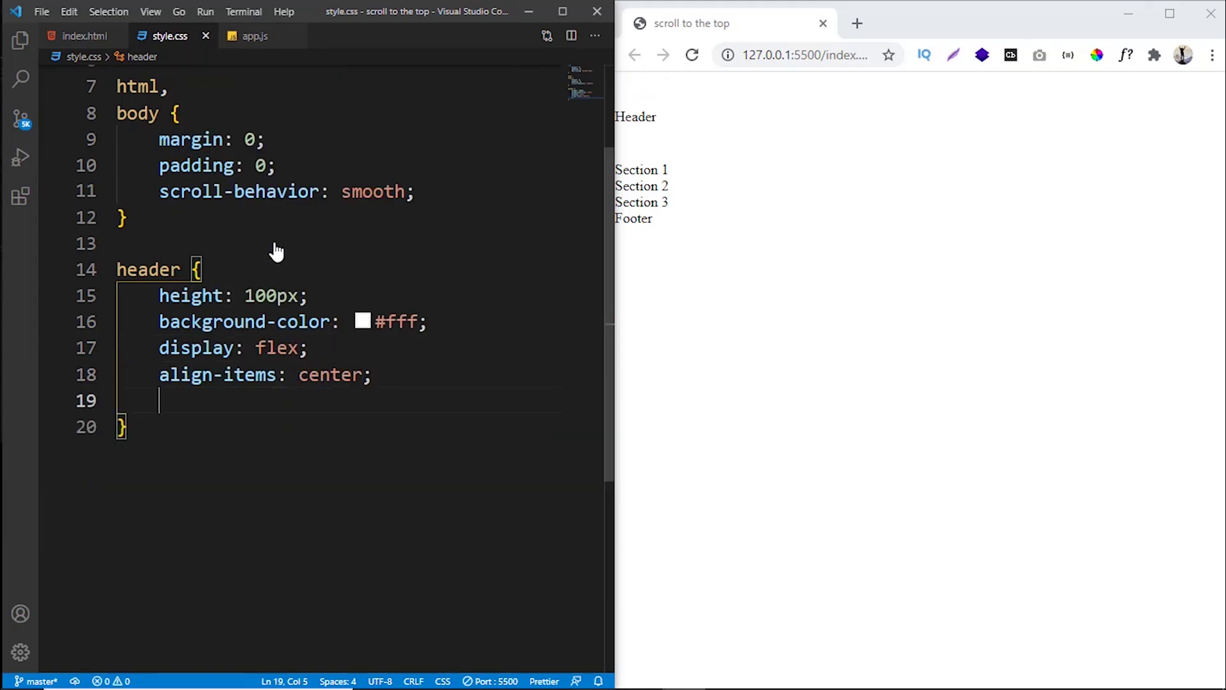
text(ju)
key(Down)
key(Return)
key(Return)
key(ctrl+s)
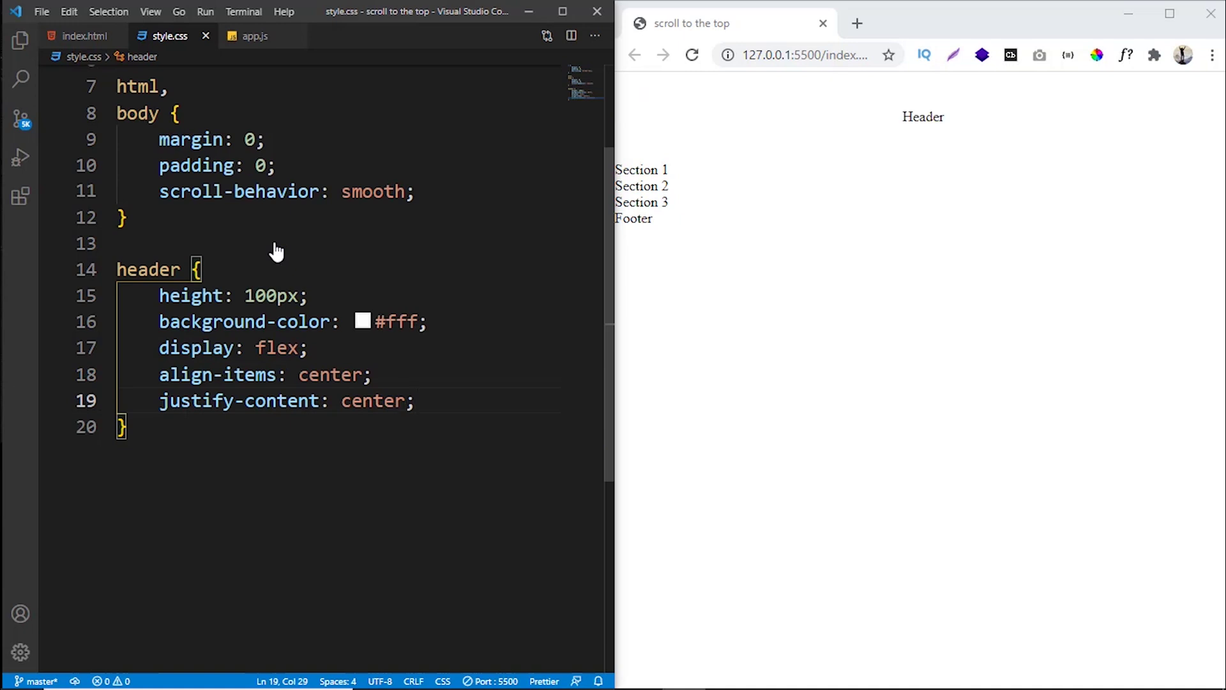
key(End)
key(Return)
text(fz)
key(Tab)
text(40px)
key(ctrl+s)
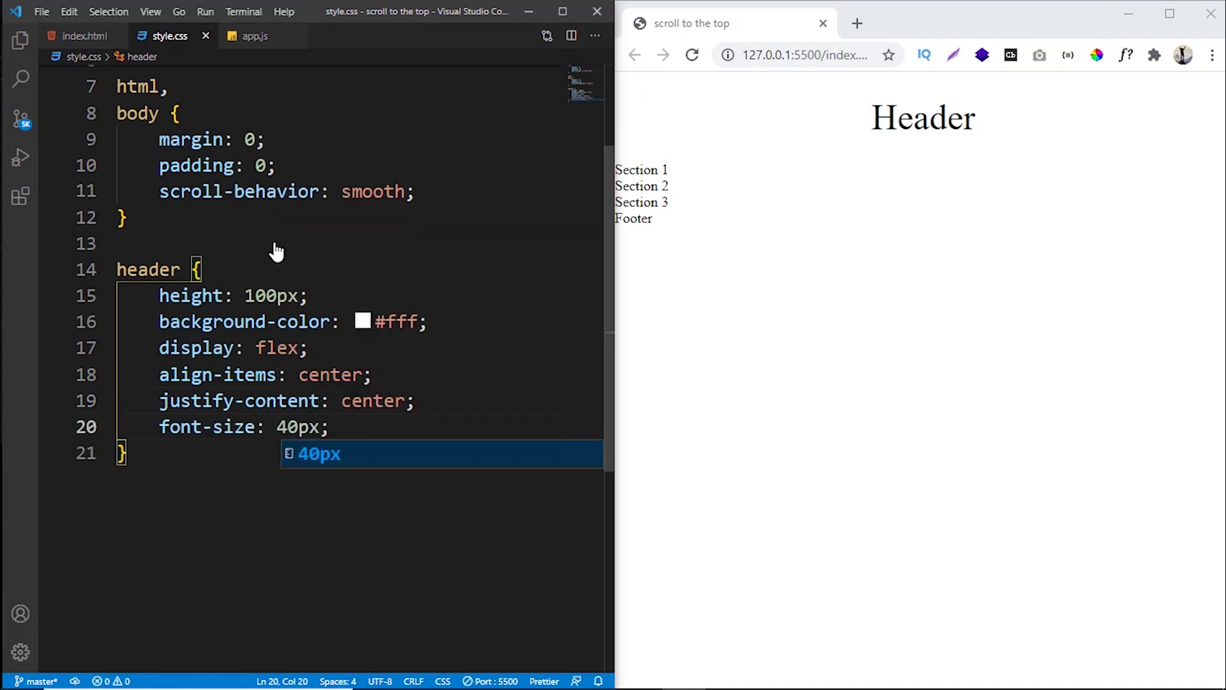
key(Down)
scroll(263, 280, down, 3)
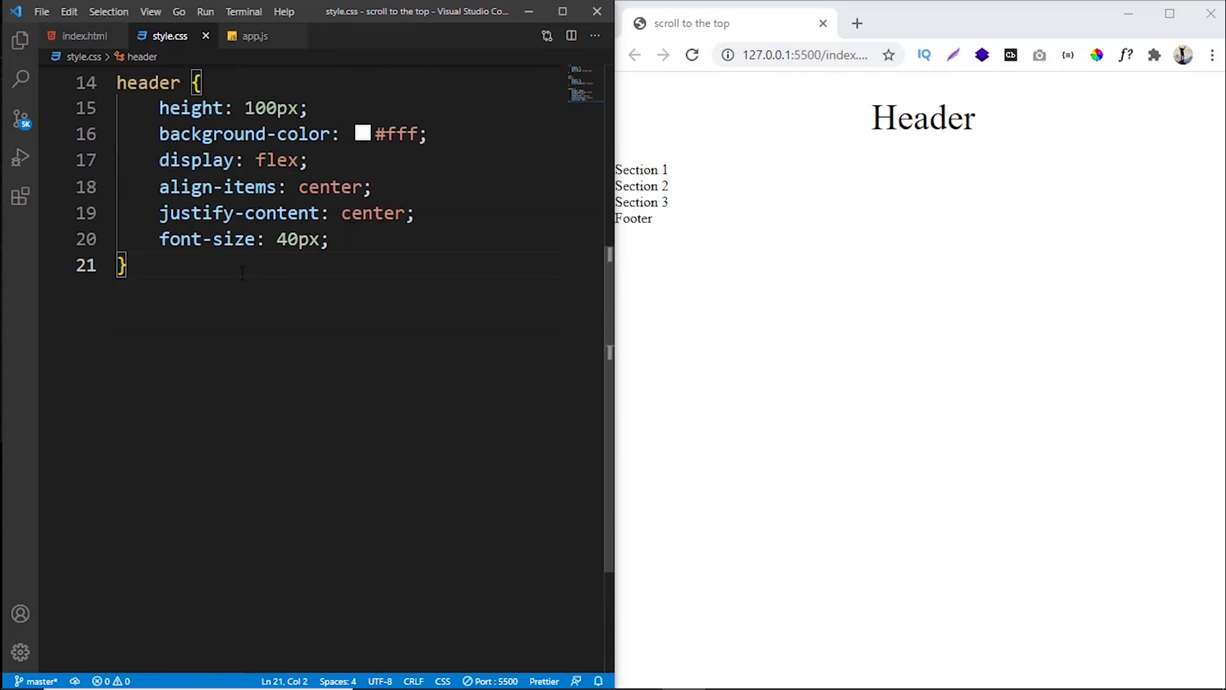
key(Return)
key(Return)
text(section)
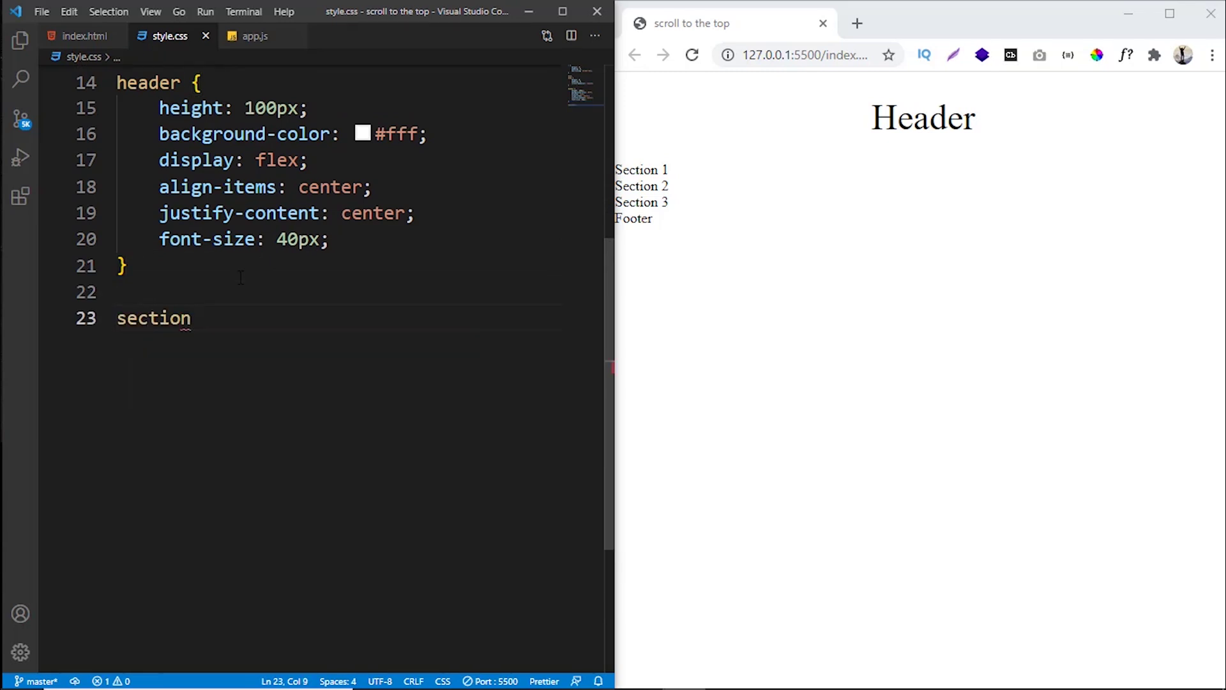
text( {)
Start the section rule with height 100vh, color #fff and display flex
key(Return)
text(hei)
key(Return)
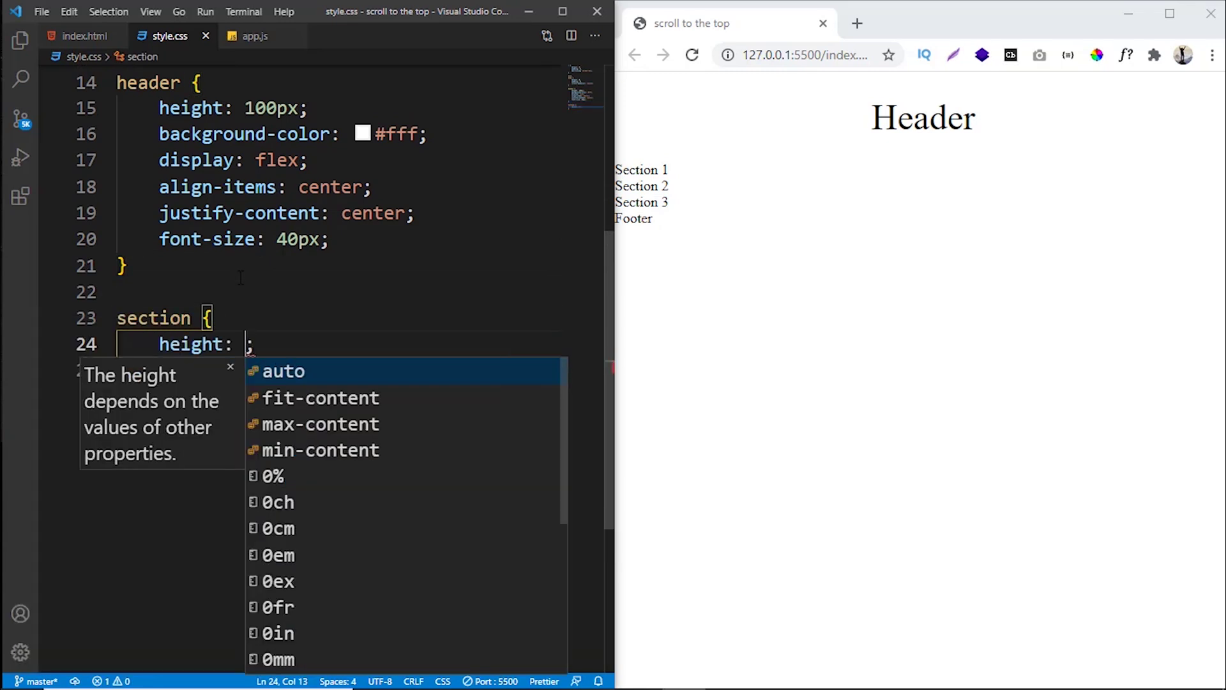
text(100vh)
key(Escape)
key(End)
key(Return)
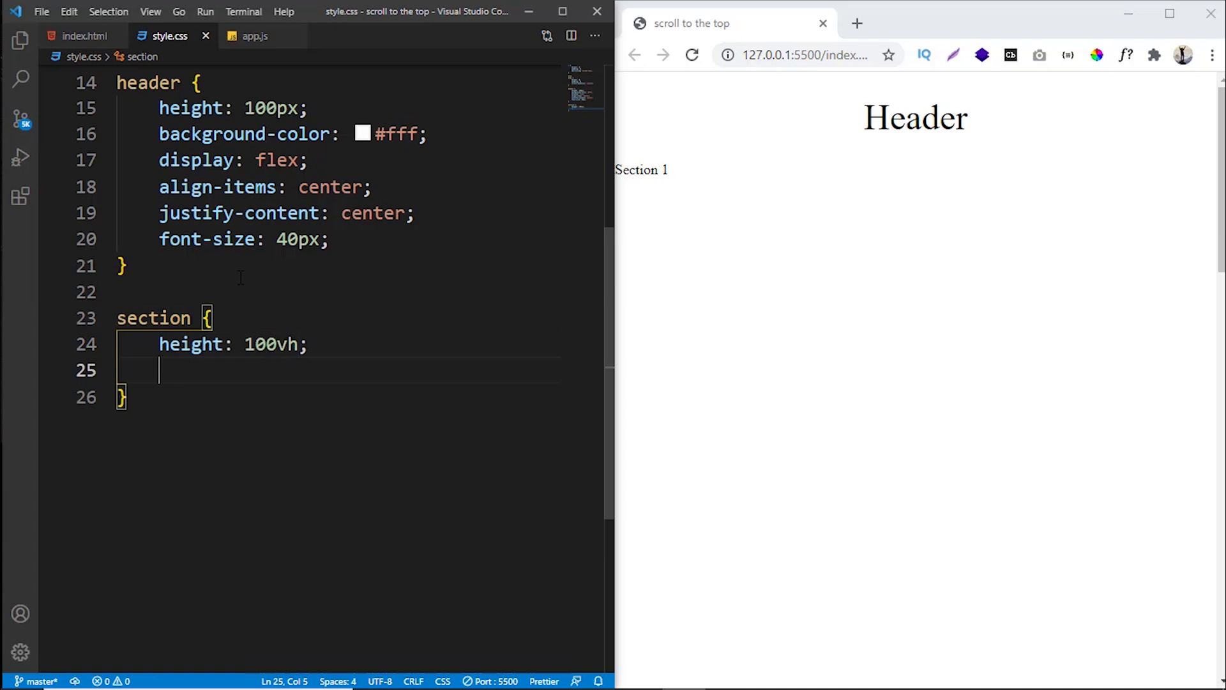
text(colo)
key(Return)
text(#fff)
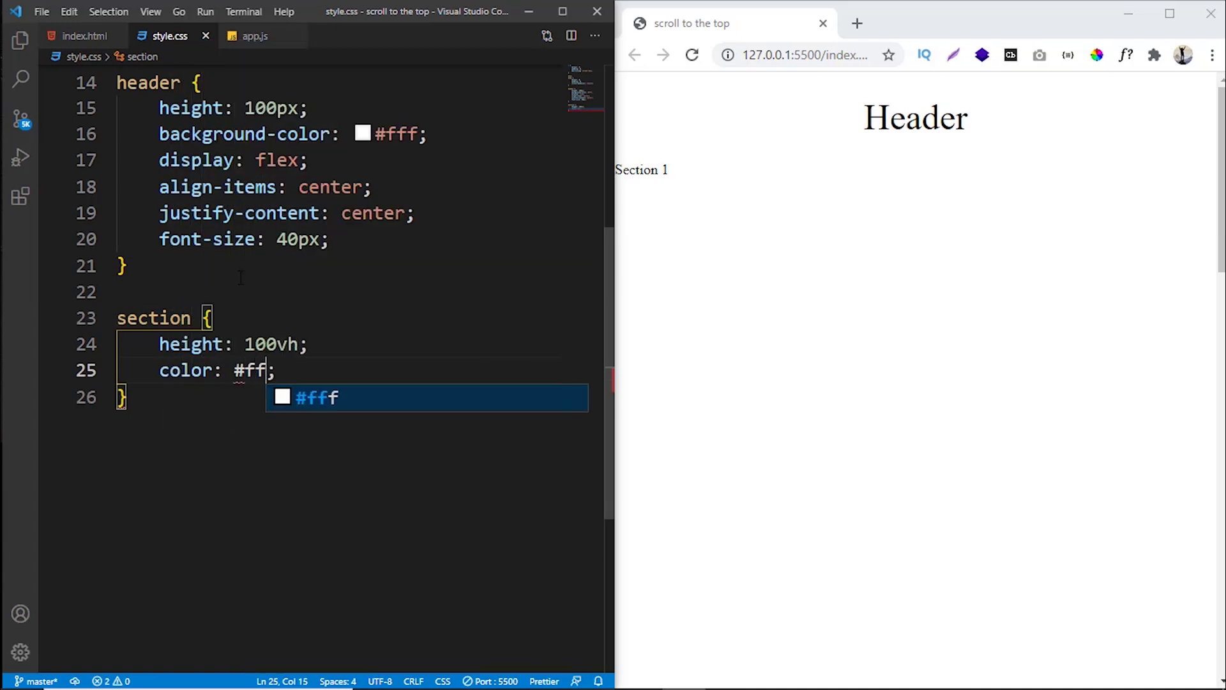
key(Escape)
key(End)
key(Return)
text(di)
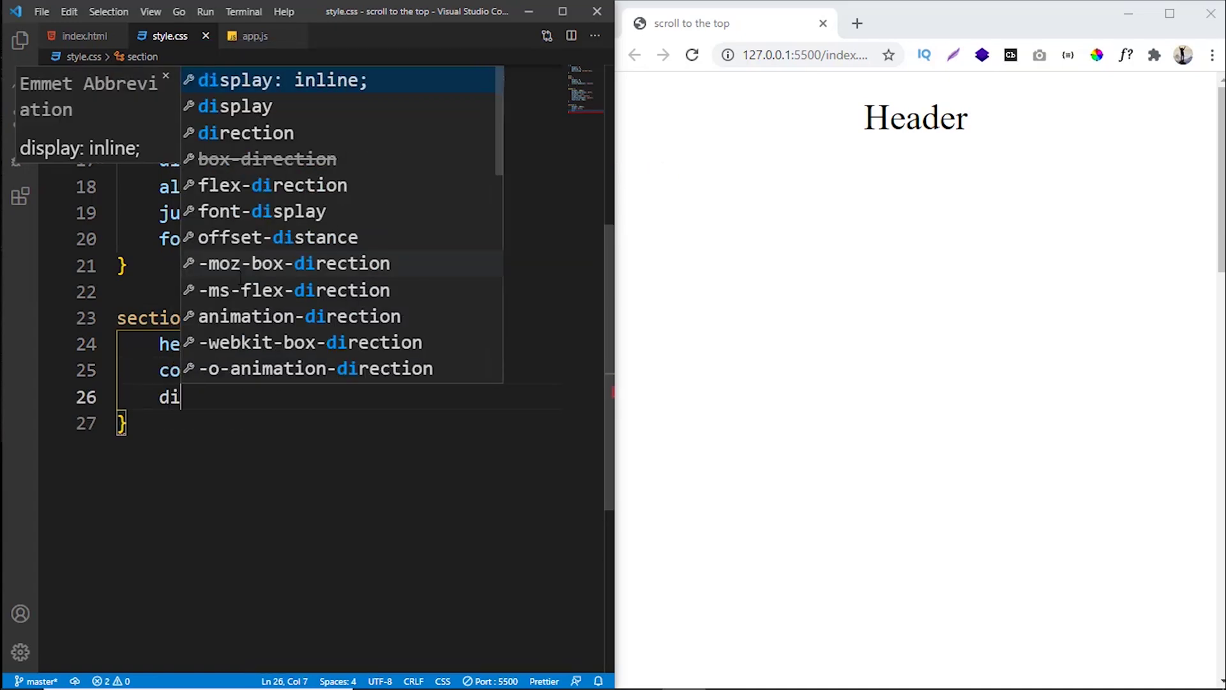
key(Return)
text(flex;)
key(End)
Centre section content with align-items and justify-content, and set font-size 40px
key(Return)
text(a)
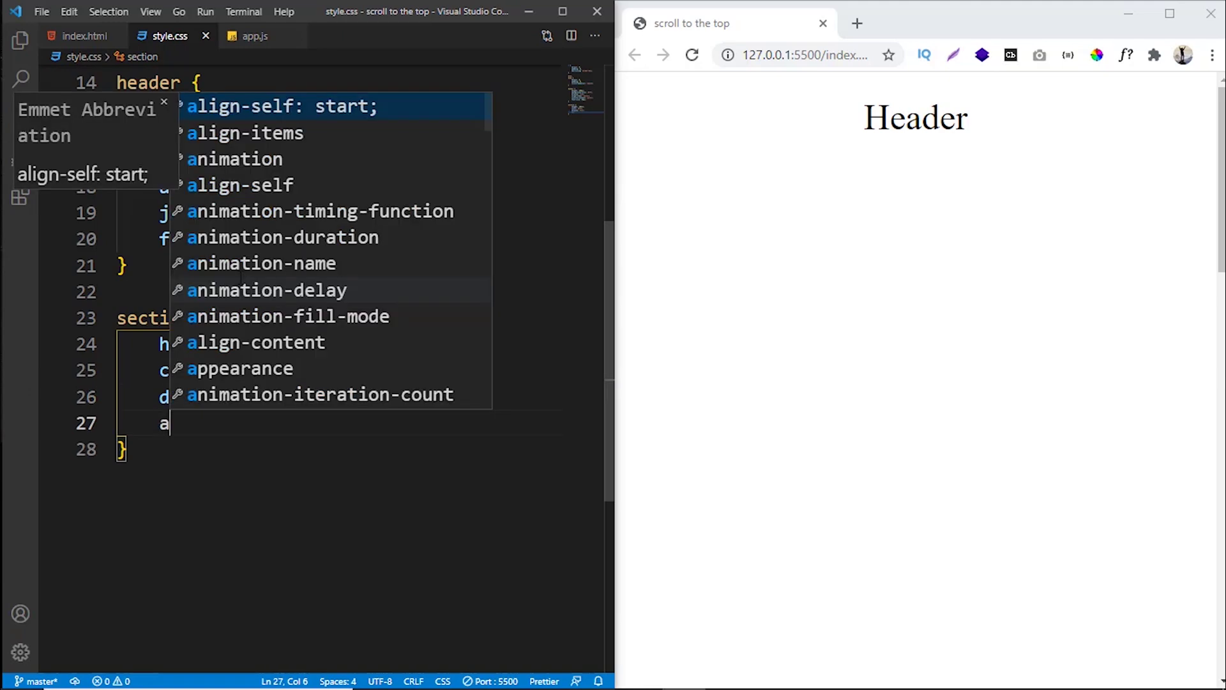
key(Return)
key(Return)
key(End)
key(Return)
text(jus)
key(Return)
text(center)
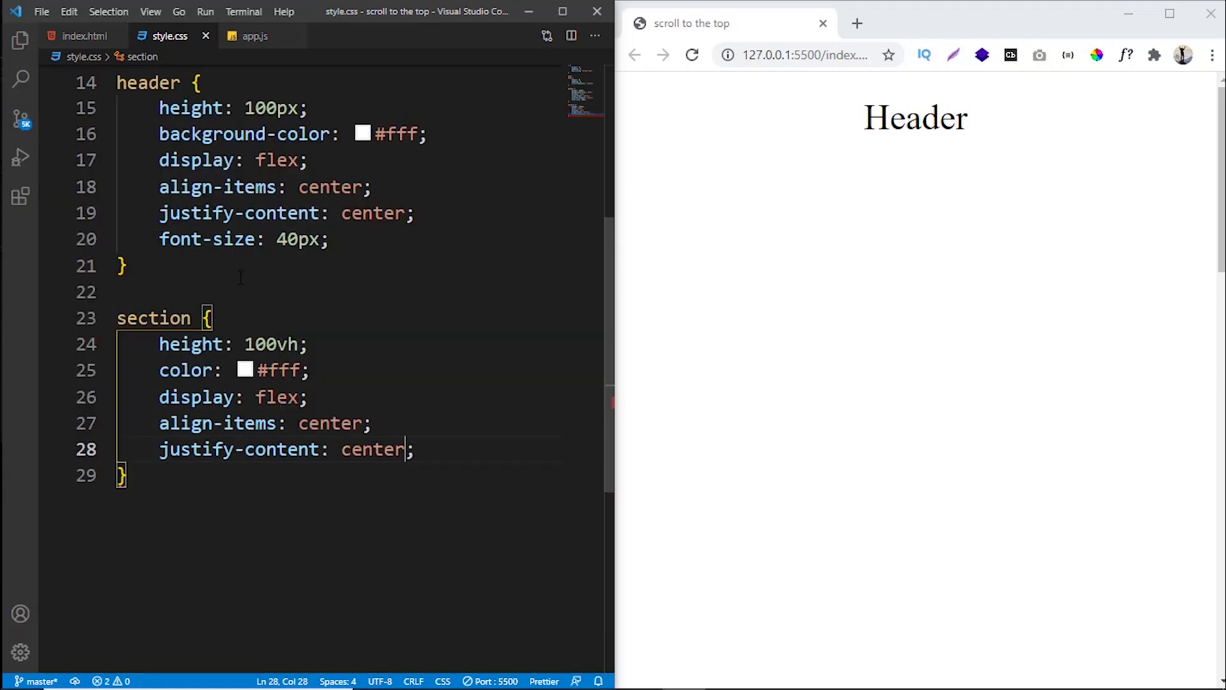
key(End)
key(Return)
text(fon)
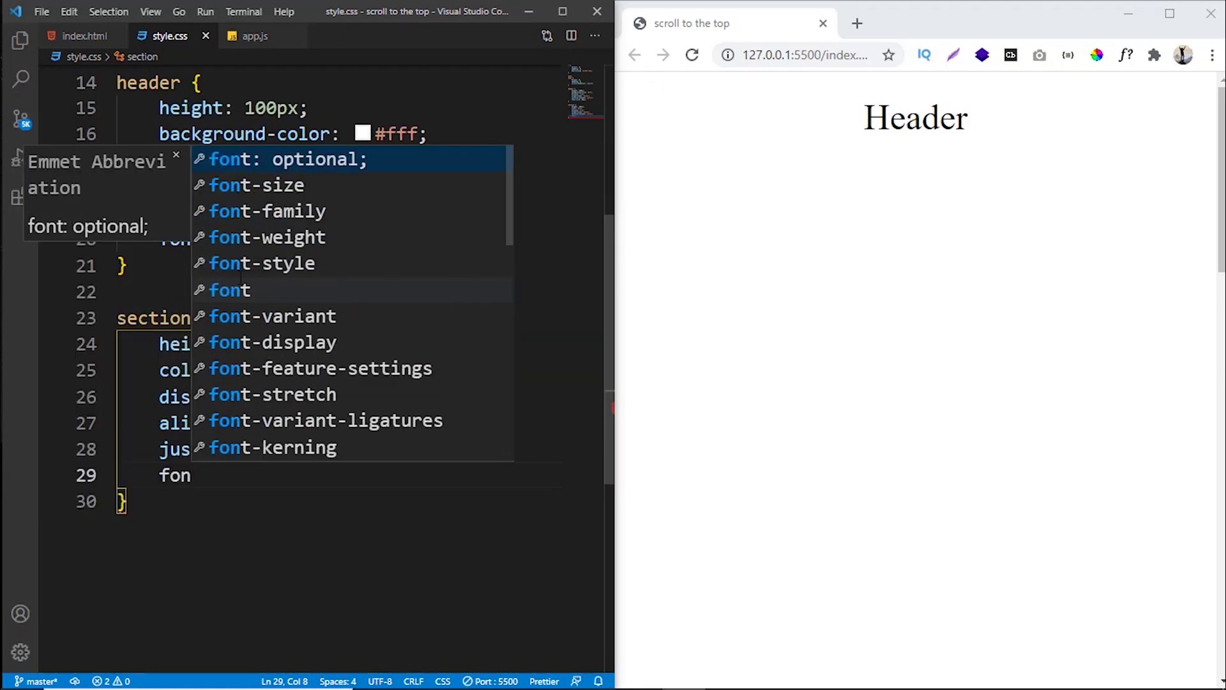
key(Down)
key(Return)
text(40)
text(px)
key(Down)
key(End)
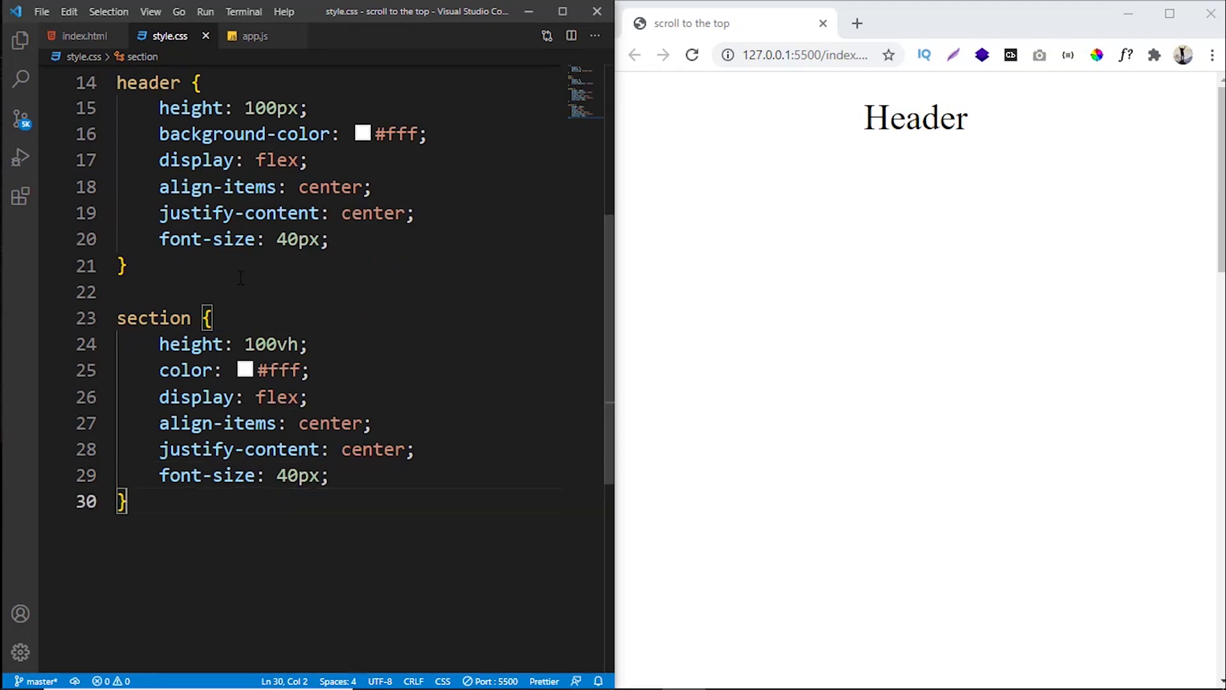
key(Return)
key(Return)
scroll(247, 327, down, 5)
scroll(246, 326, down, 1)
text(.section1)
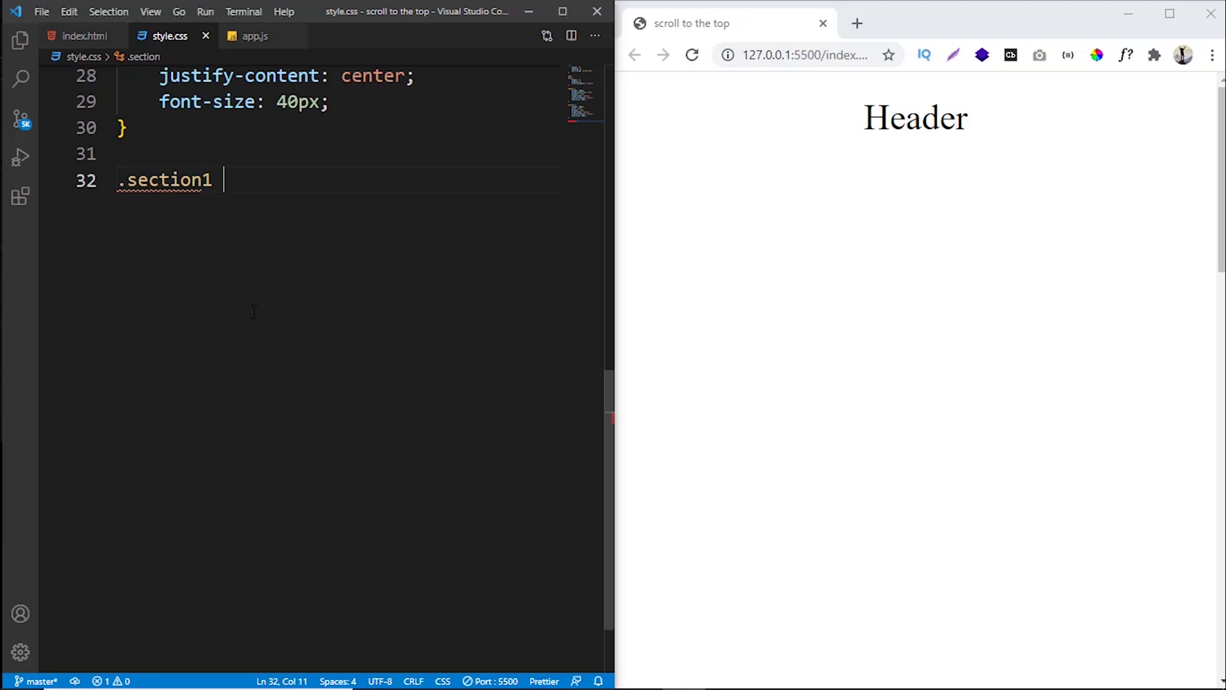
text({)
Give .section1 a background-color of #1100c7 and save
key(Return)
text(ack)
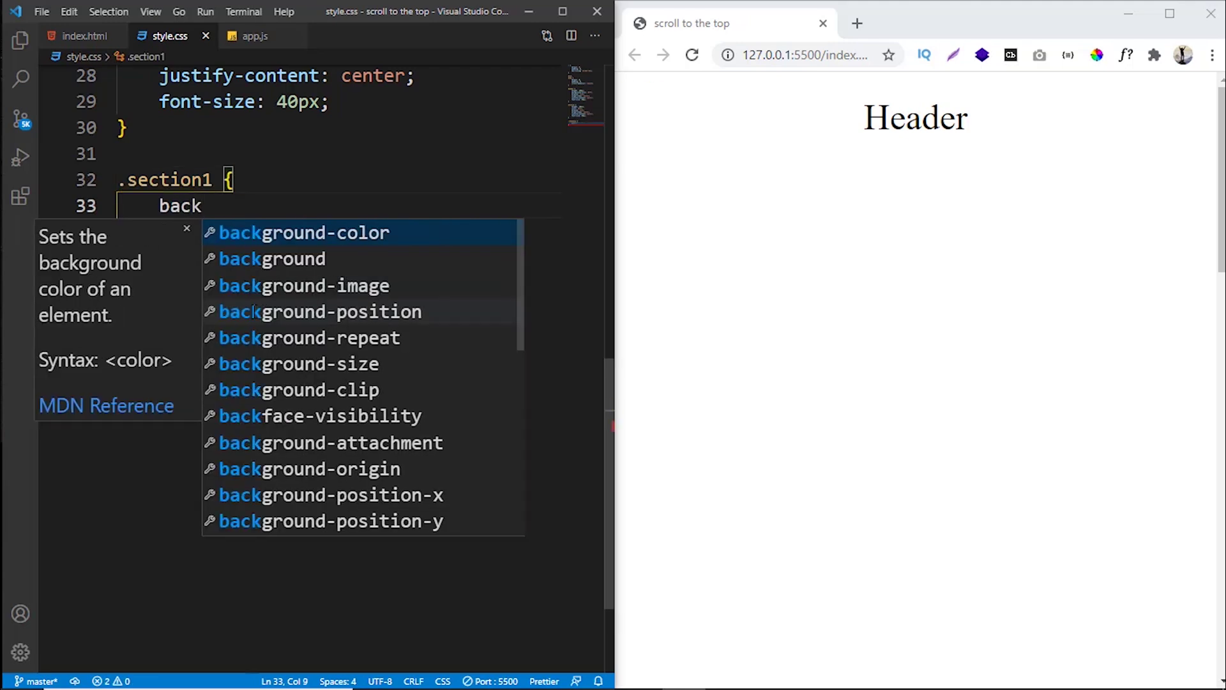
key(Return)
text(#11)
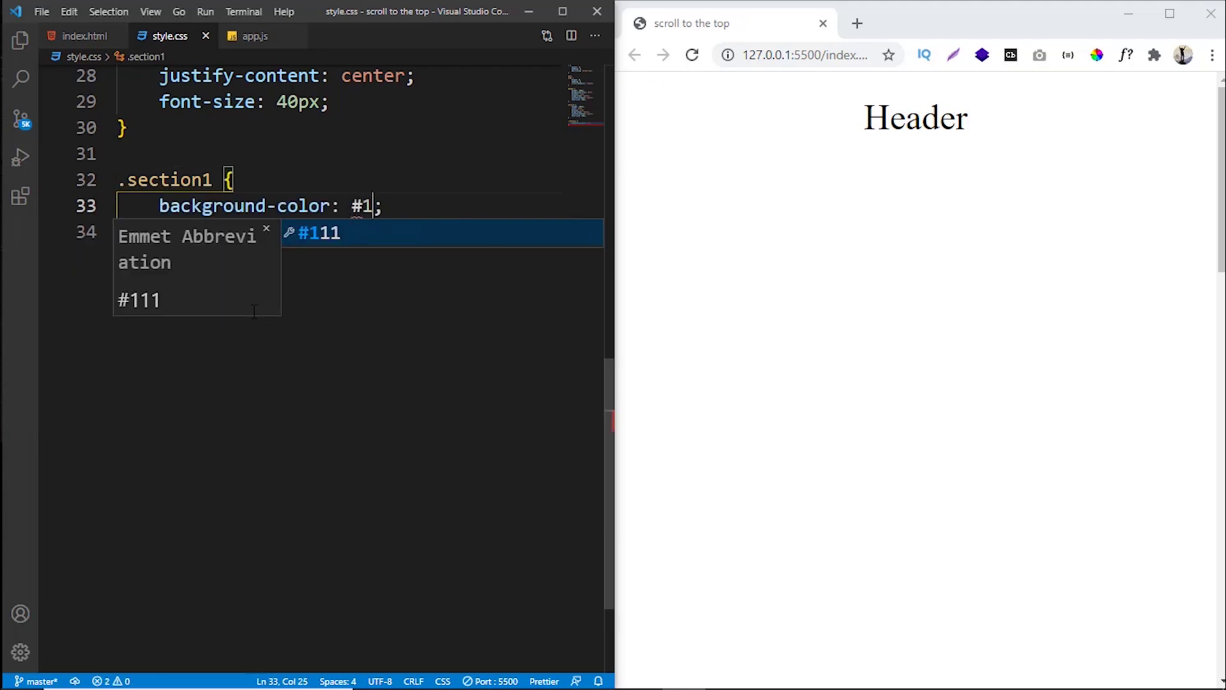
text(00c7)
key(ctrl+s)
key(Down)
Duplicate the .section1 rule twice, with blank lines between the copies
drag(135, 232, 115, 182)
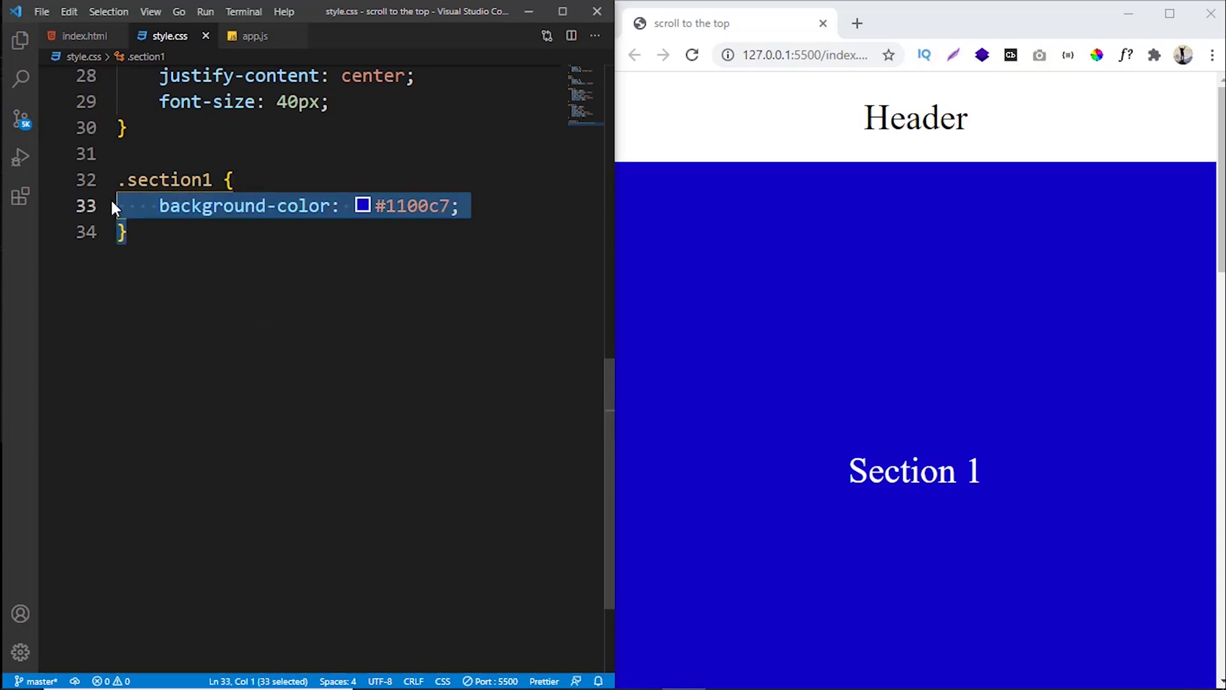
key(shift+alt+Down)
key(shift+alt+Down)
key(Down)
key(Down)
key(Down)
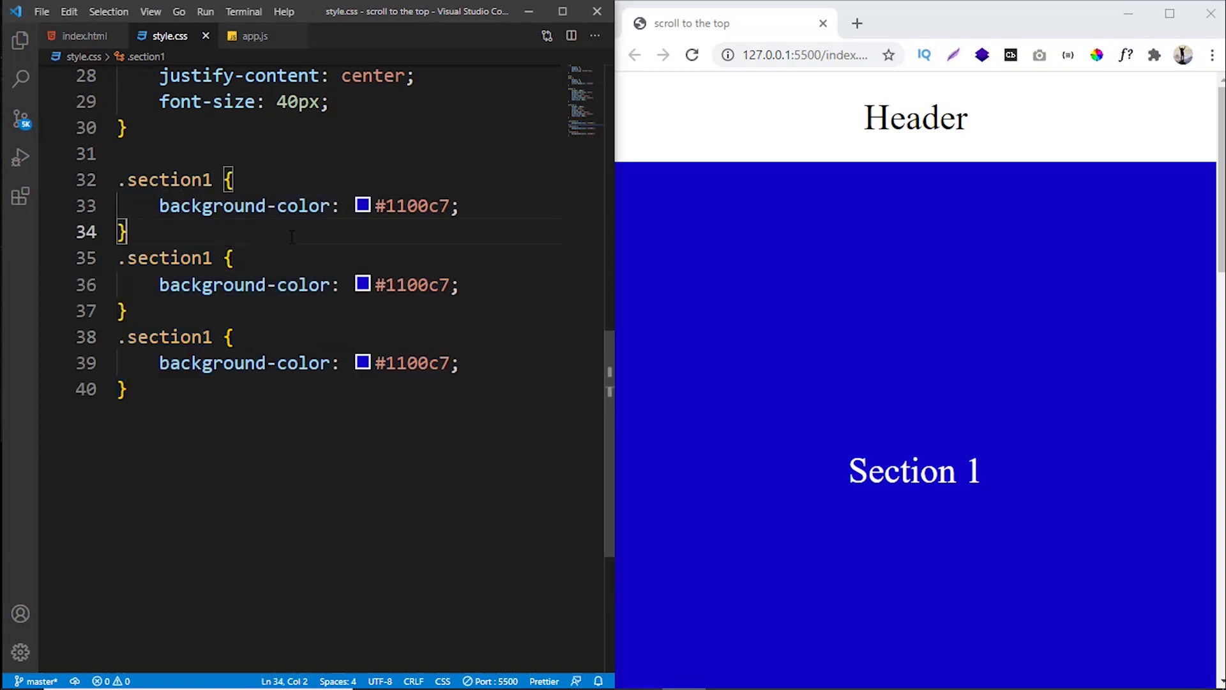
key(Return)
key(Down)
key(Down)
key(Down)
key(Return)
Rename the copies to .section2 and .section3 with backgrounds #feb588 and #800071
click(212, 284)
key(BackSpace)
text(2)
click(212, 389)
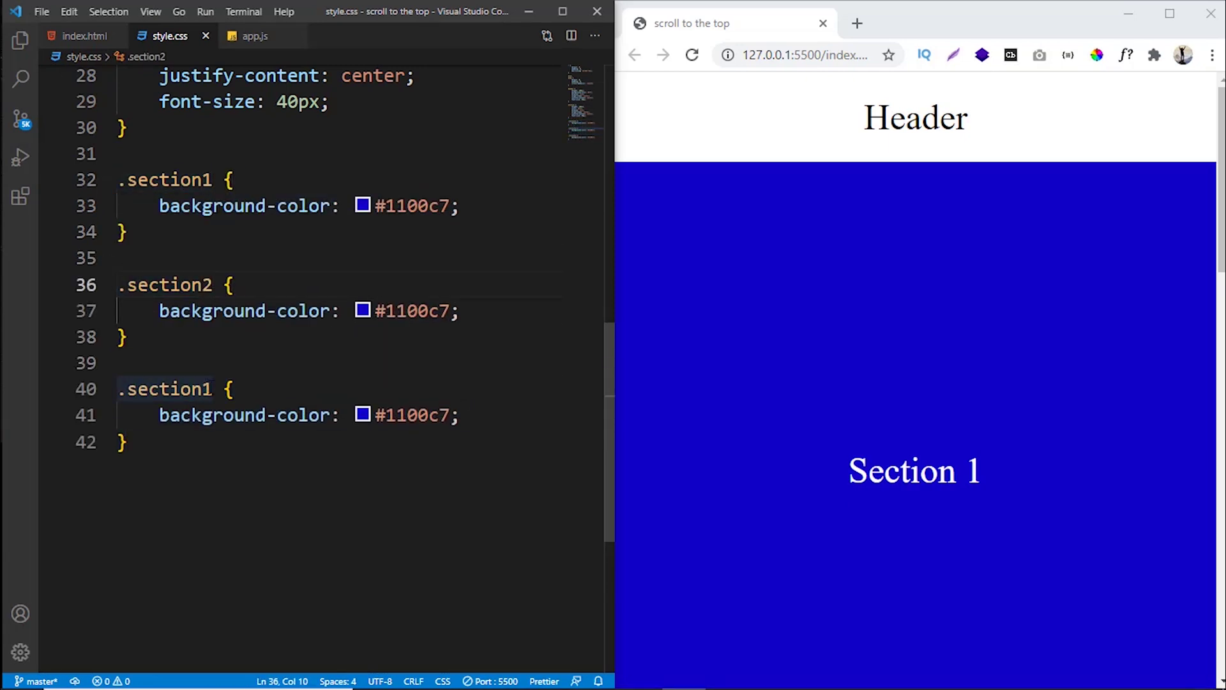
key(BackSpace)
text(3)
key(BackSpace)
key(BackSpace)
key(BackSpace)
key(BackSpace)
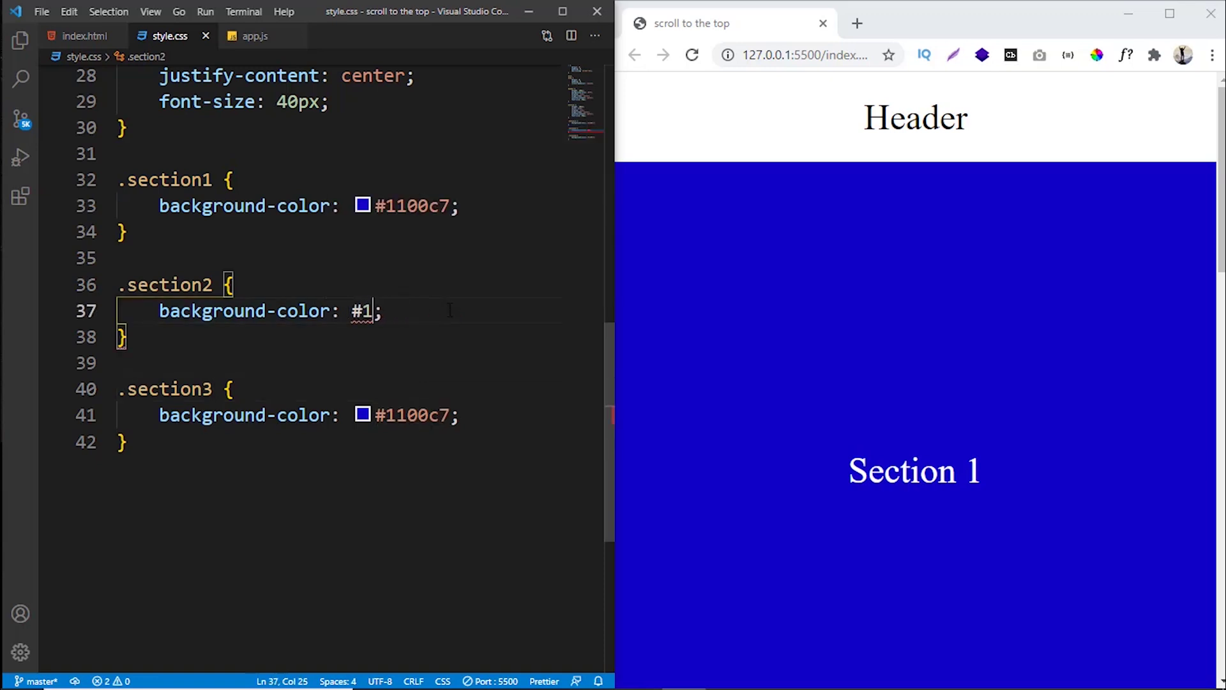
text(feb)
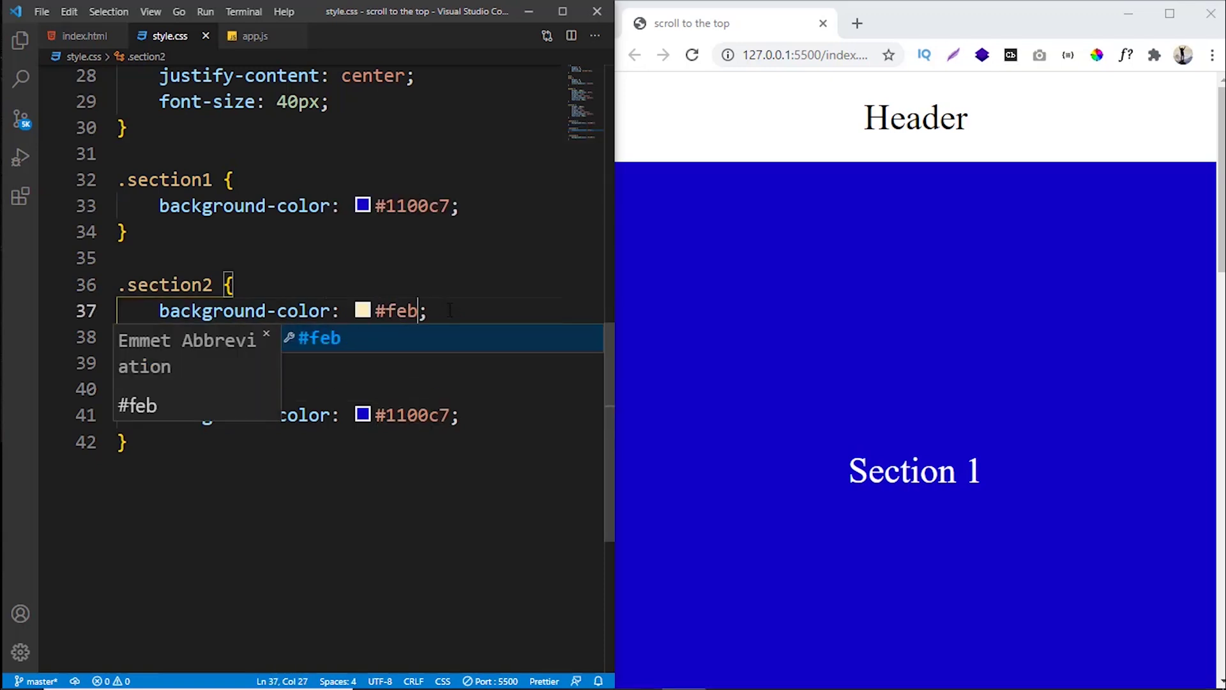
text(588)
scroll(832, 304, down, 3)
click(450, 415)
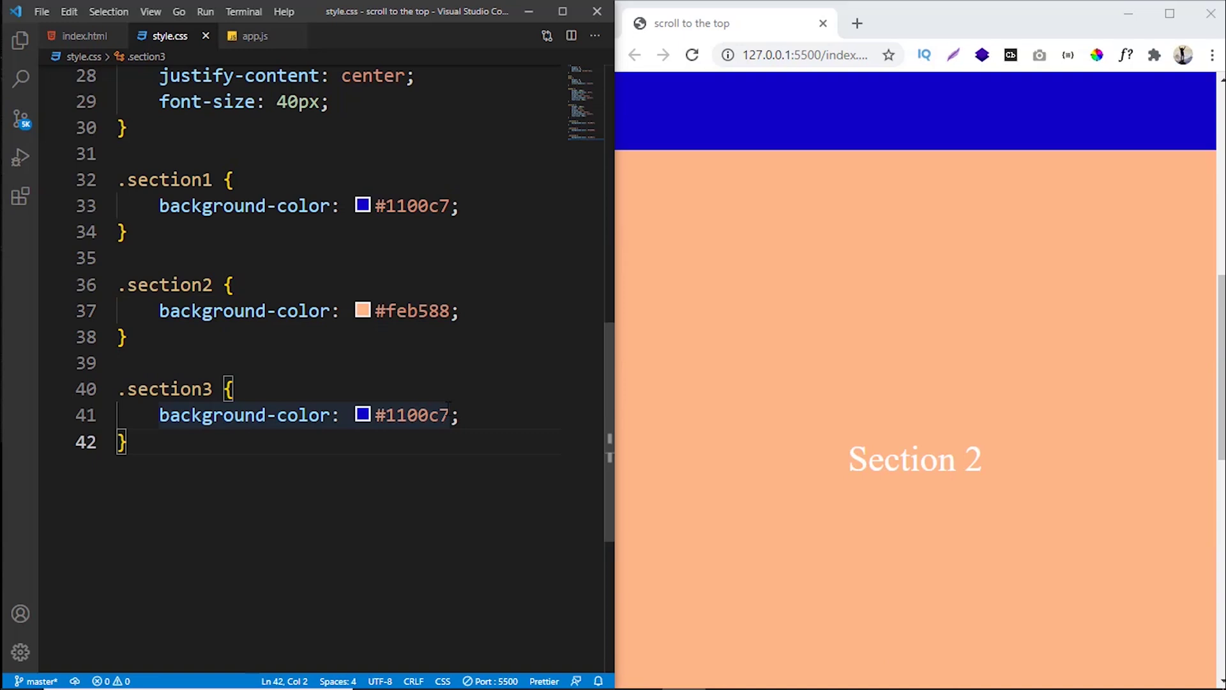
key(BackSpace)
key(BackSpace)
key(BackSpace)
key(BackSpace)
key(BackSpace)
key(BackSpace)
text(8000)
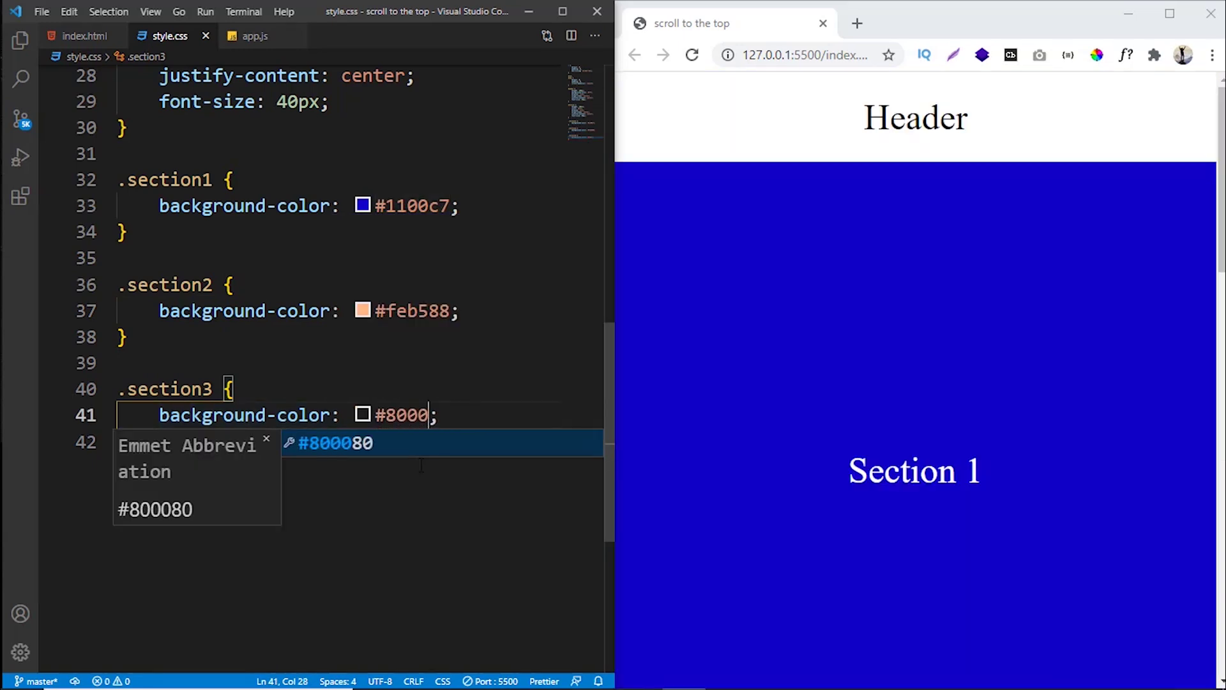
text(71)
key(ctrl+s)
scroll(887, 451, down, 3)
scroll(928, 430, down, 3)
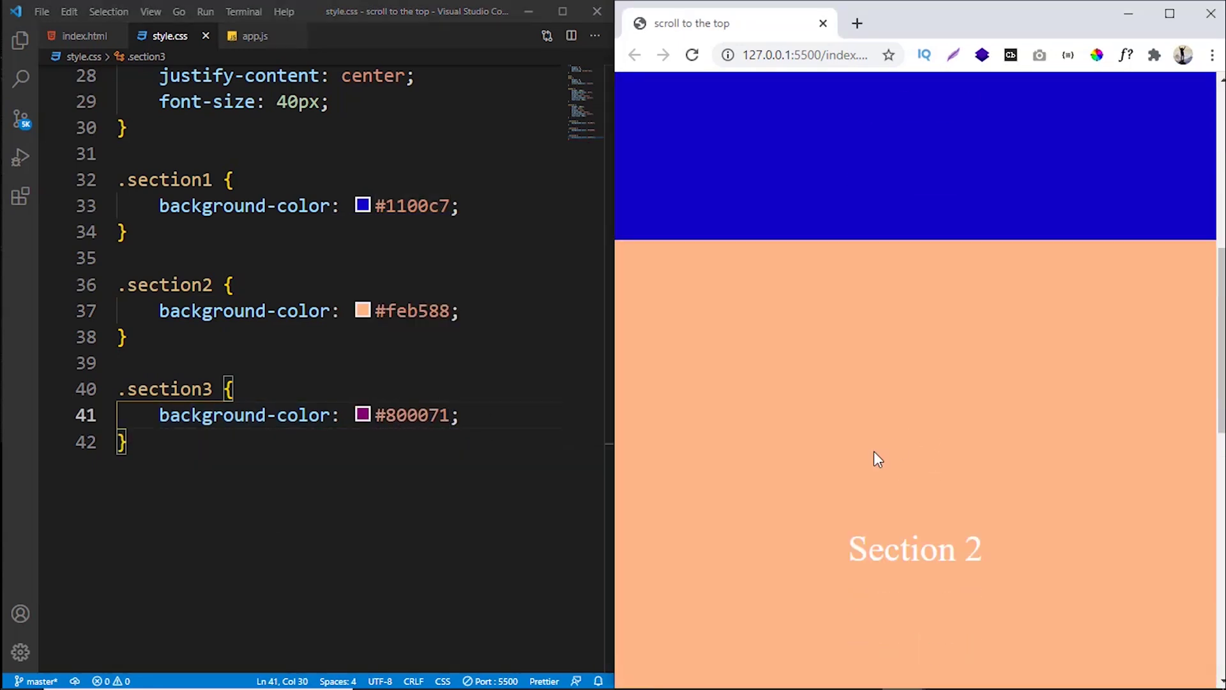
scroll(874, 451, up, 4)
scroll(878, 439, down, 6)
click(135, 442)
key(Return)
key(Return)
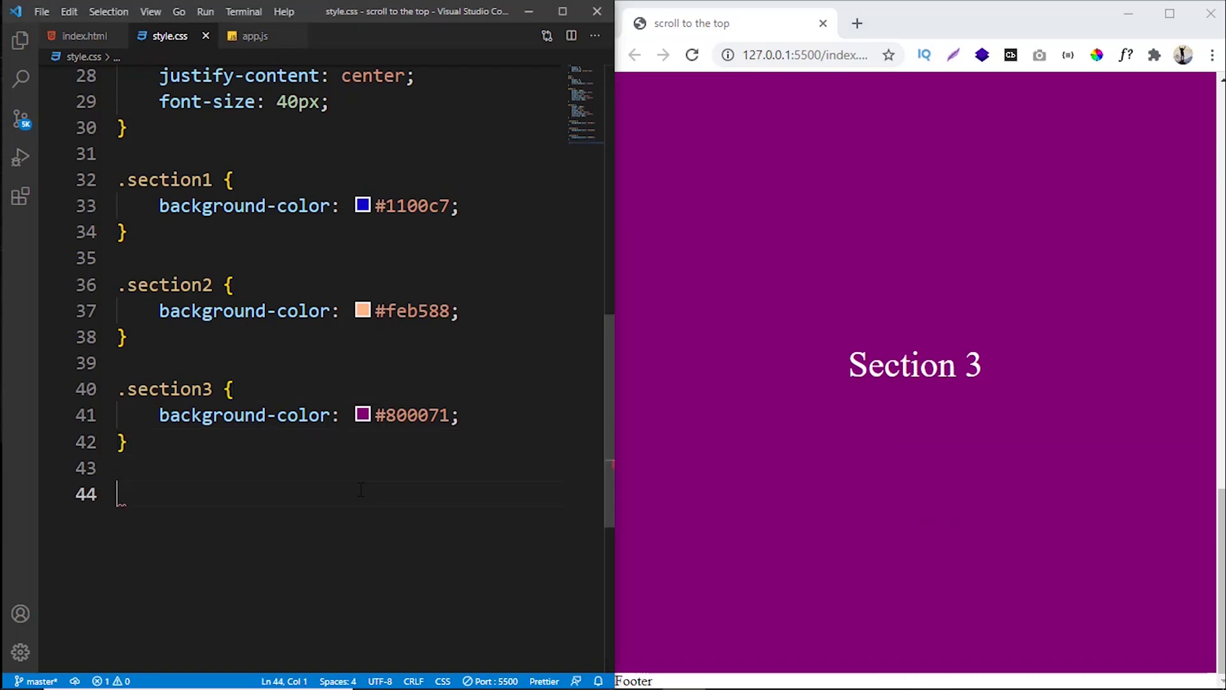
text(footer {)
Give the footer rule height 150px, background-color #000 and color #fff
key(Return)
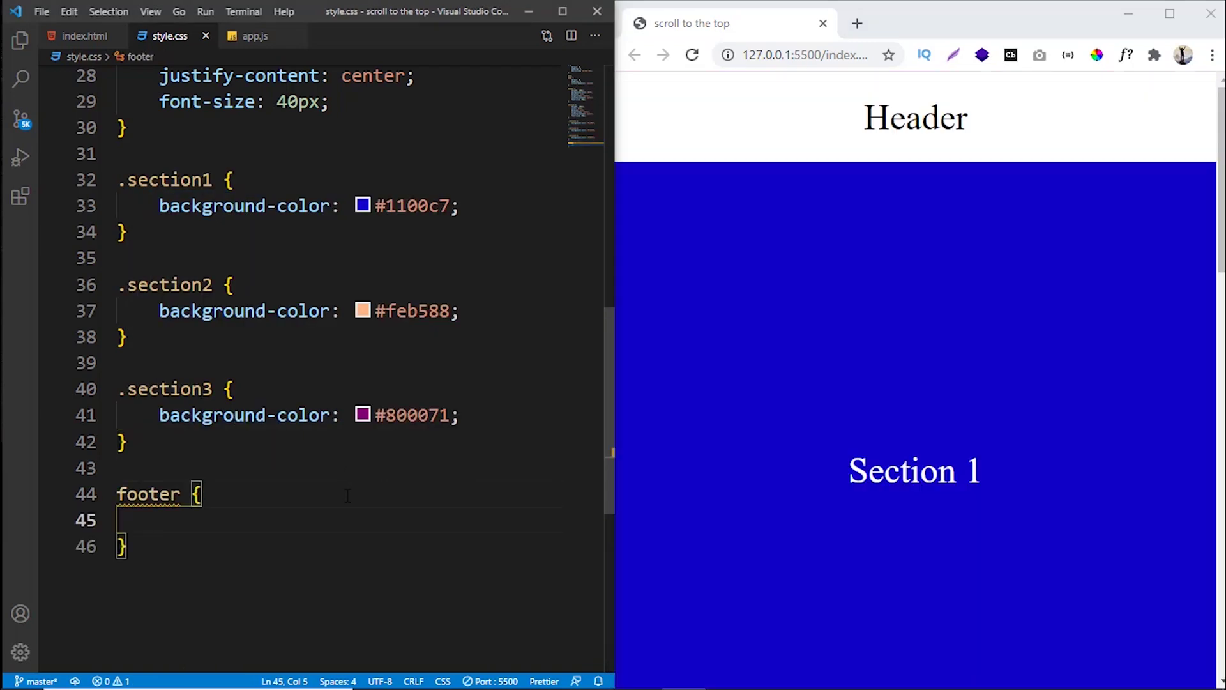
text(h)
key(Tab)
text(150px)
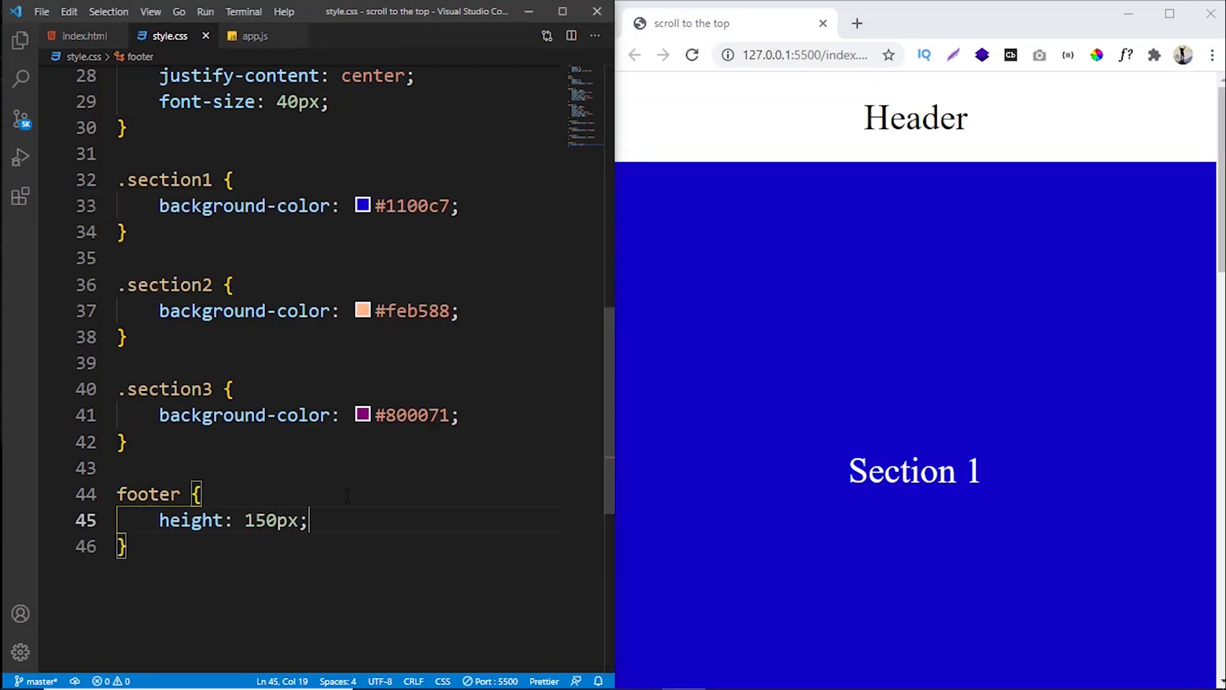
key(End)
key(Return)
text(bac)
key(Tab)
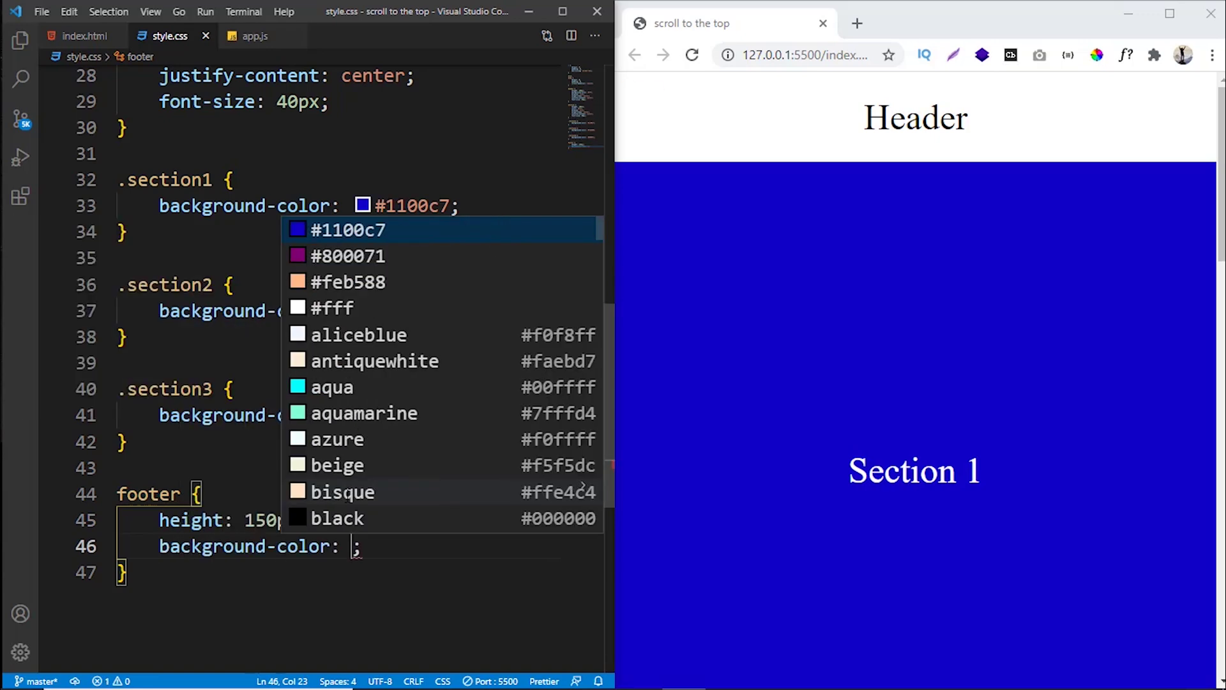
text(#000)
key(End)
scroll(845, 439, down, 10)
scroll(846, 440, down, 5)
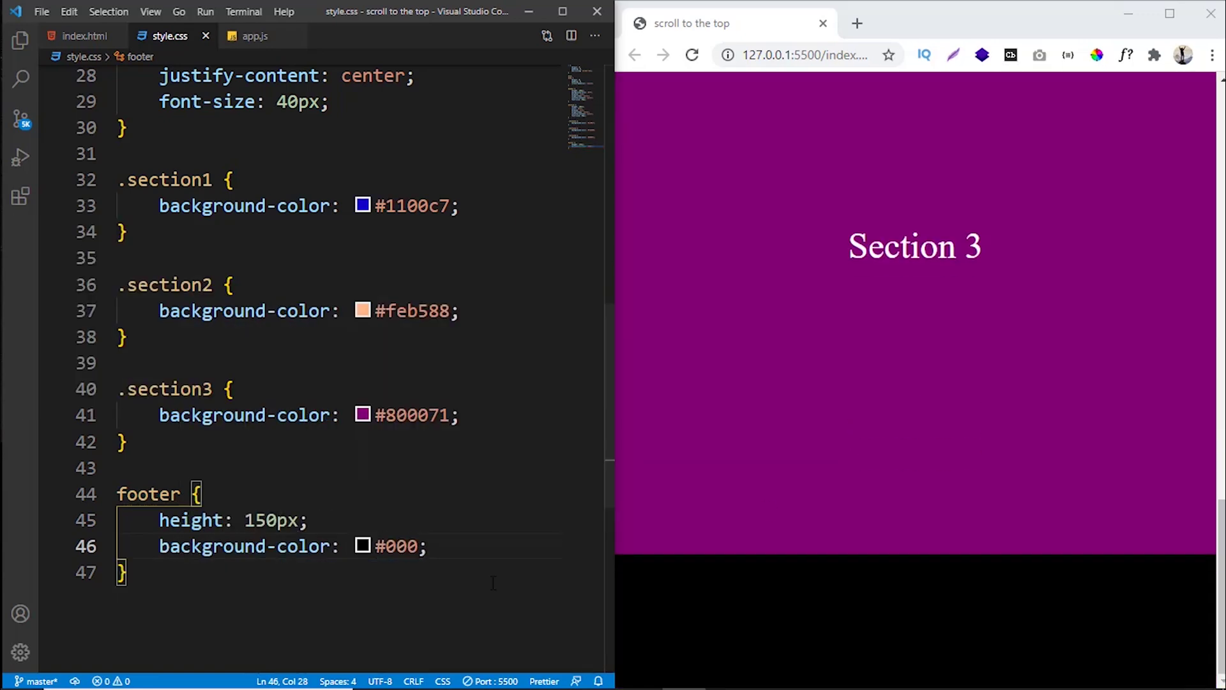
key(Return)
text(colo)
key(Tab)
text(#)
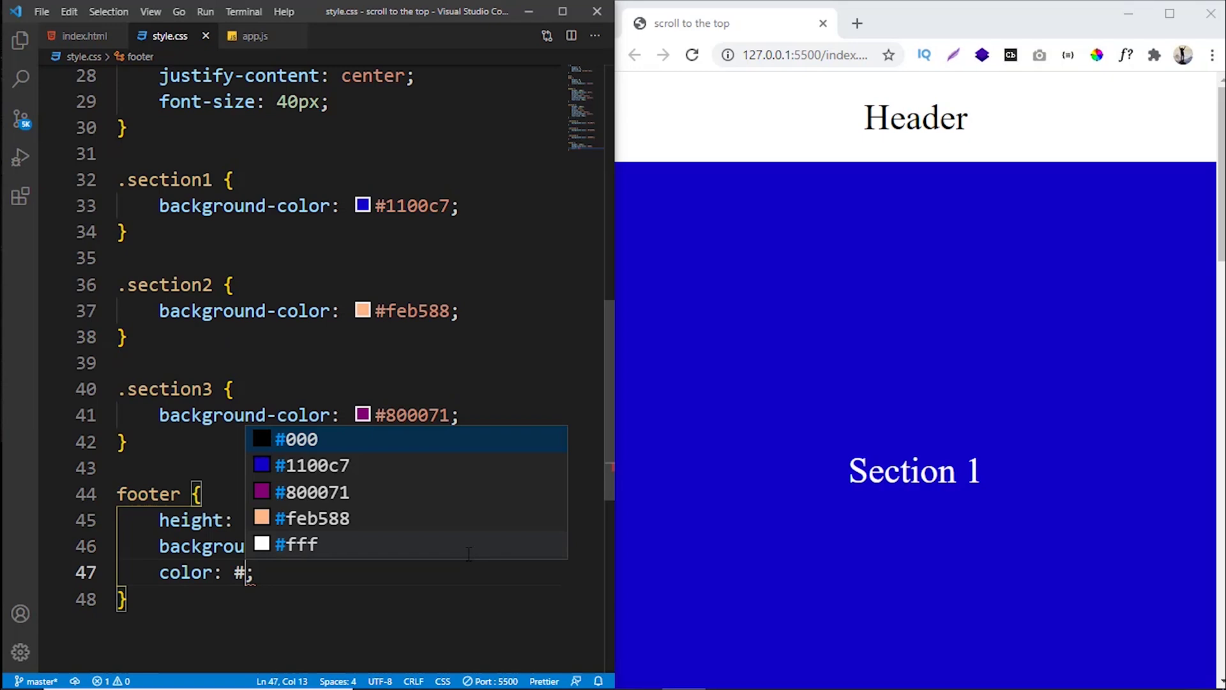
text(fff)
key(End)
key(End)
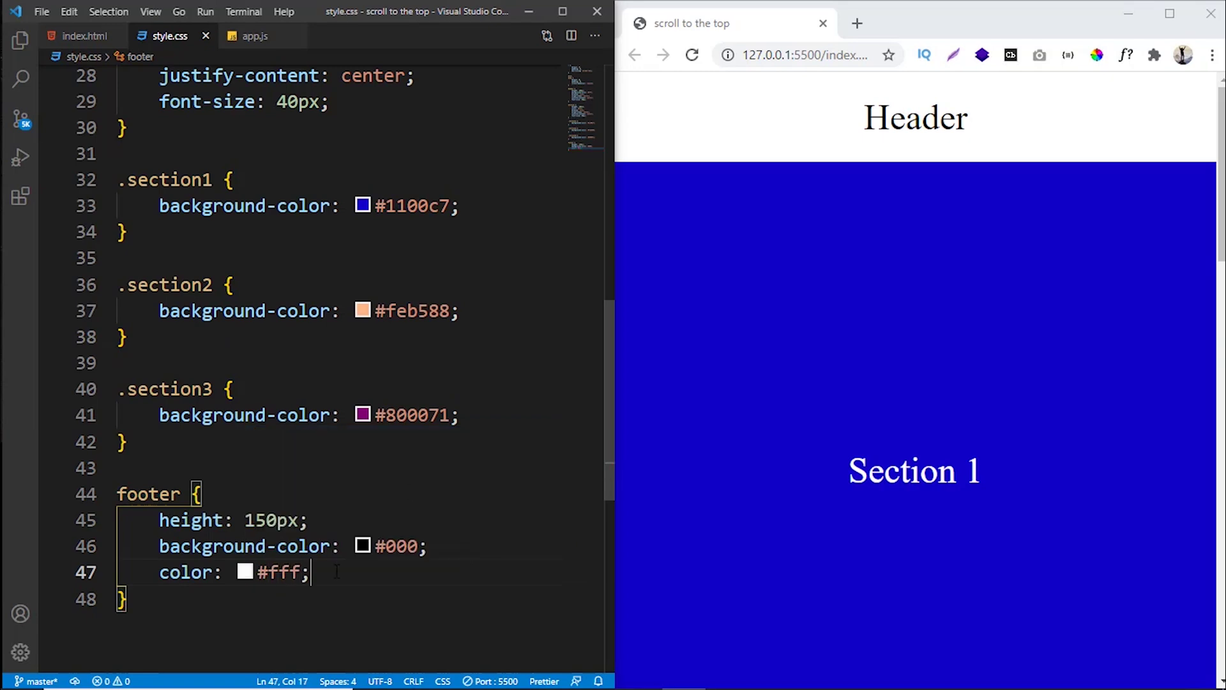
Centre the footer text with display flex, align-items and justify-content center, and font-size 40px
key(Return)
text(dis)
key(Tab)
text(flex;)
key(Return)
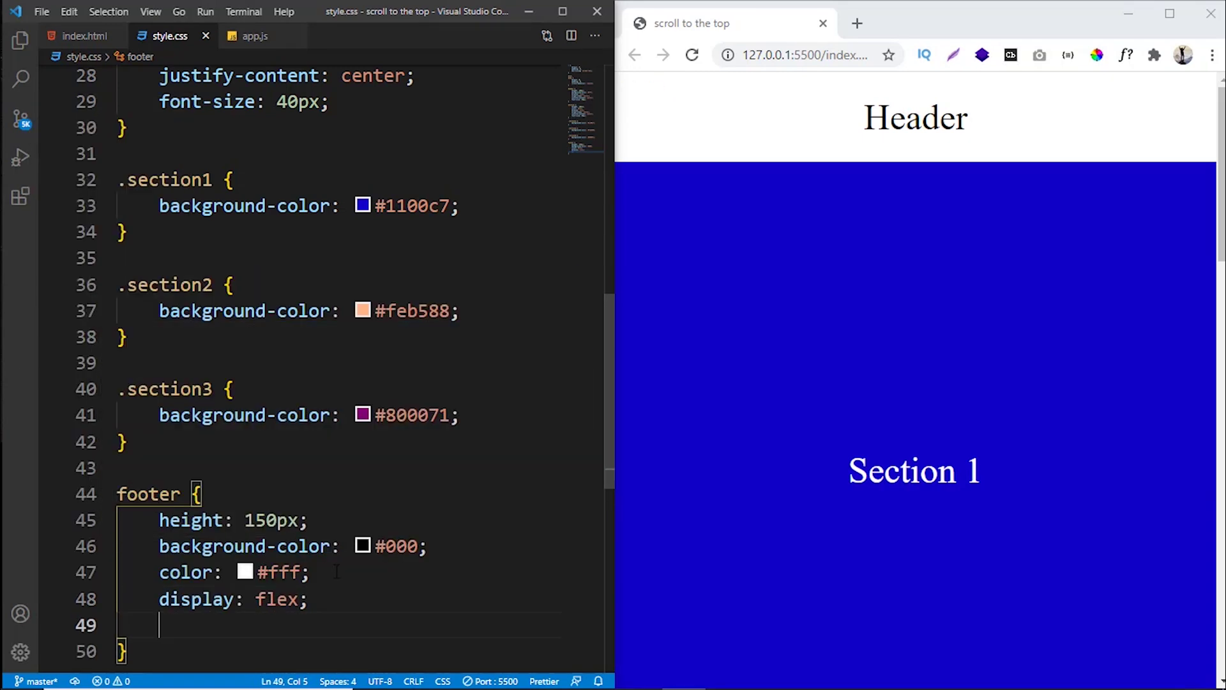
text(ali)
key(Tab)
text(center;)
key(Return)
text(jus)
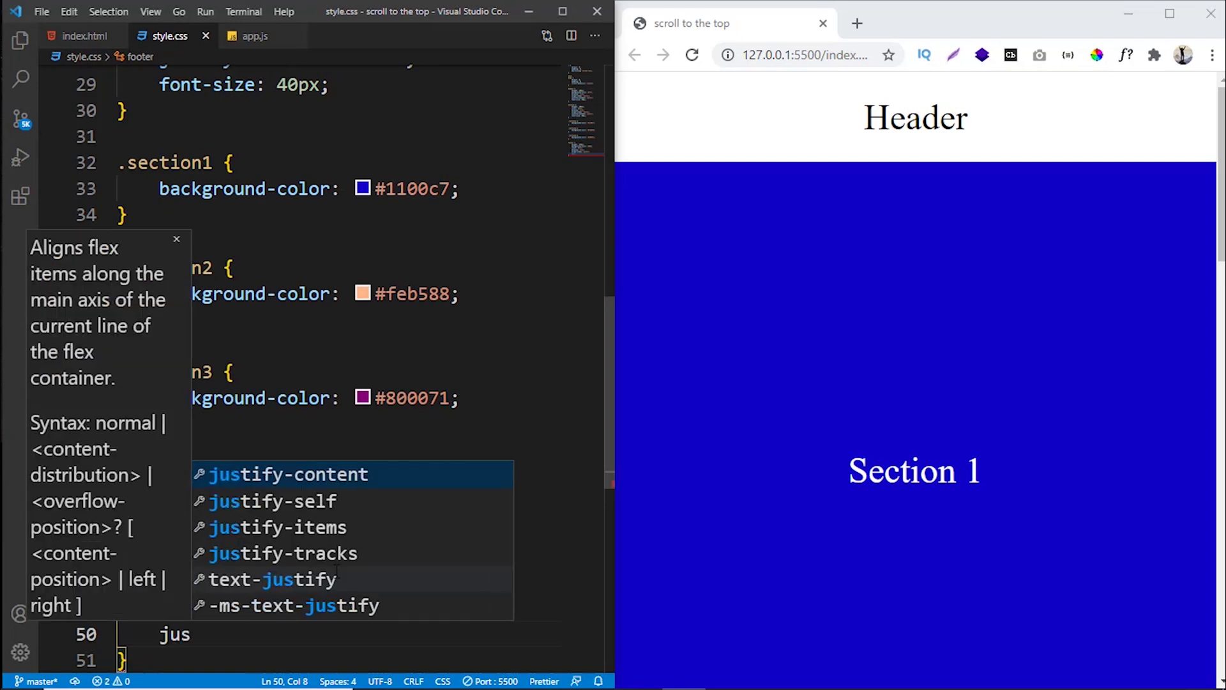
key(Tab)
text(center;)
key(Return)
text(font-size: 40px;)
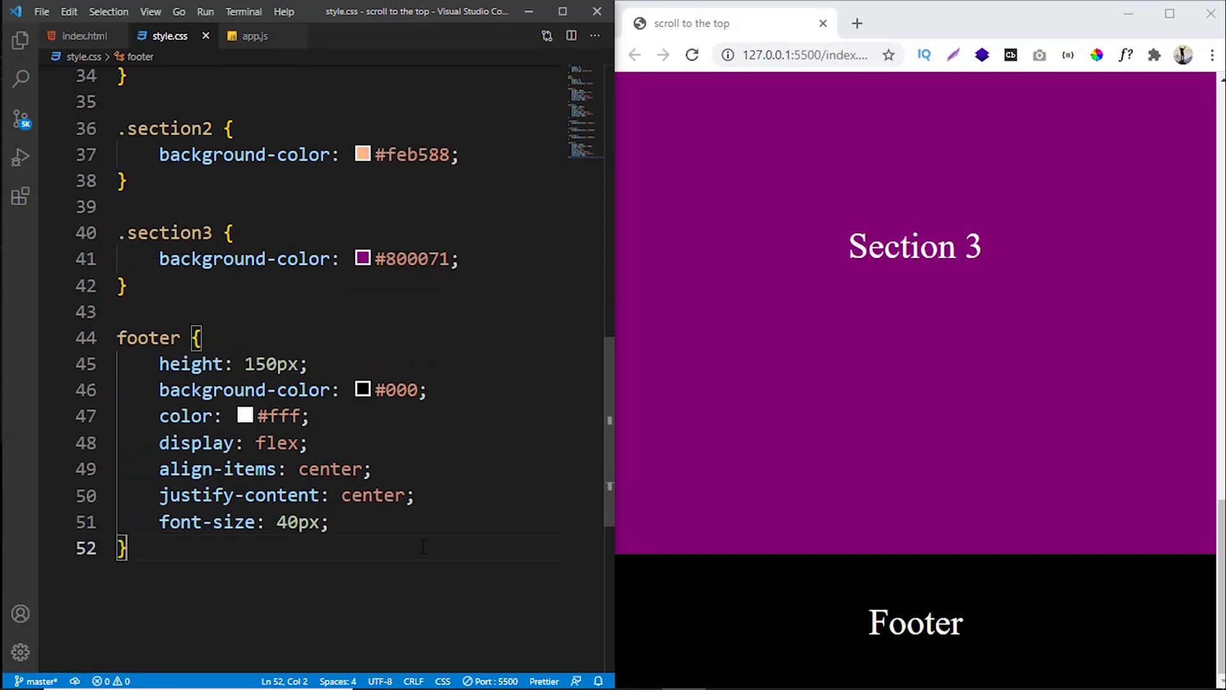
scroll(657, 436, up, 5)
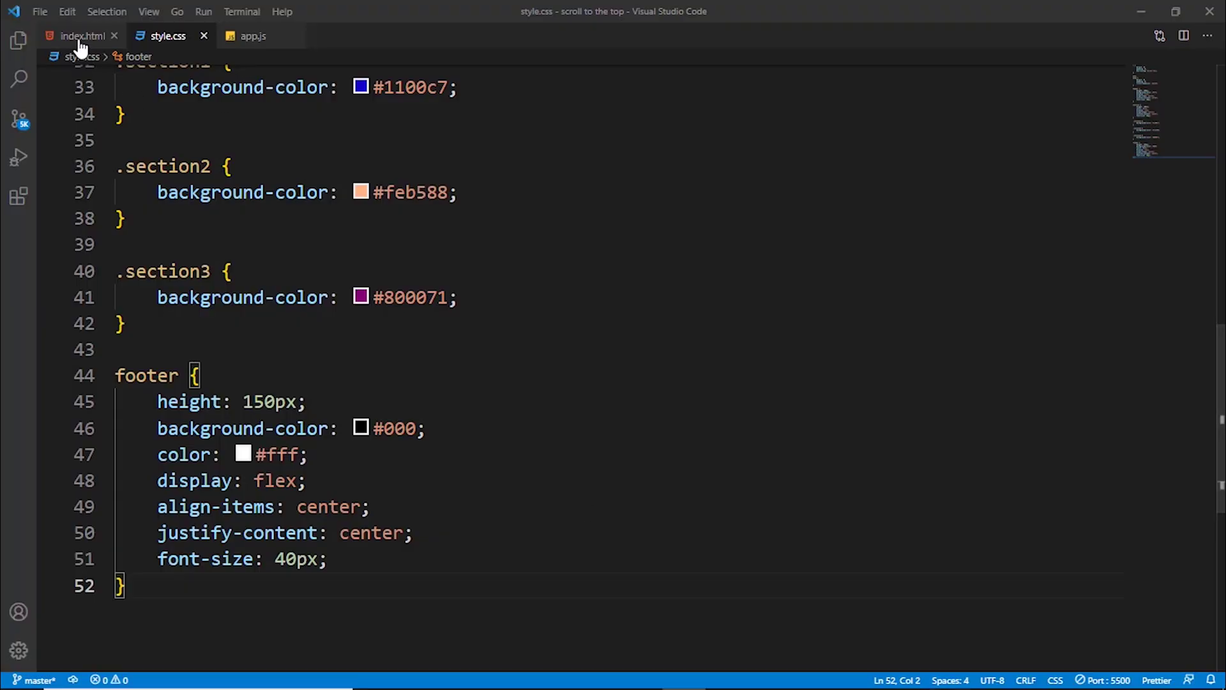
Add a 'Top' button with id="myBtn" below the footer in index.html
key(Return)
key(Return)
text(bu)
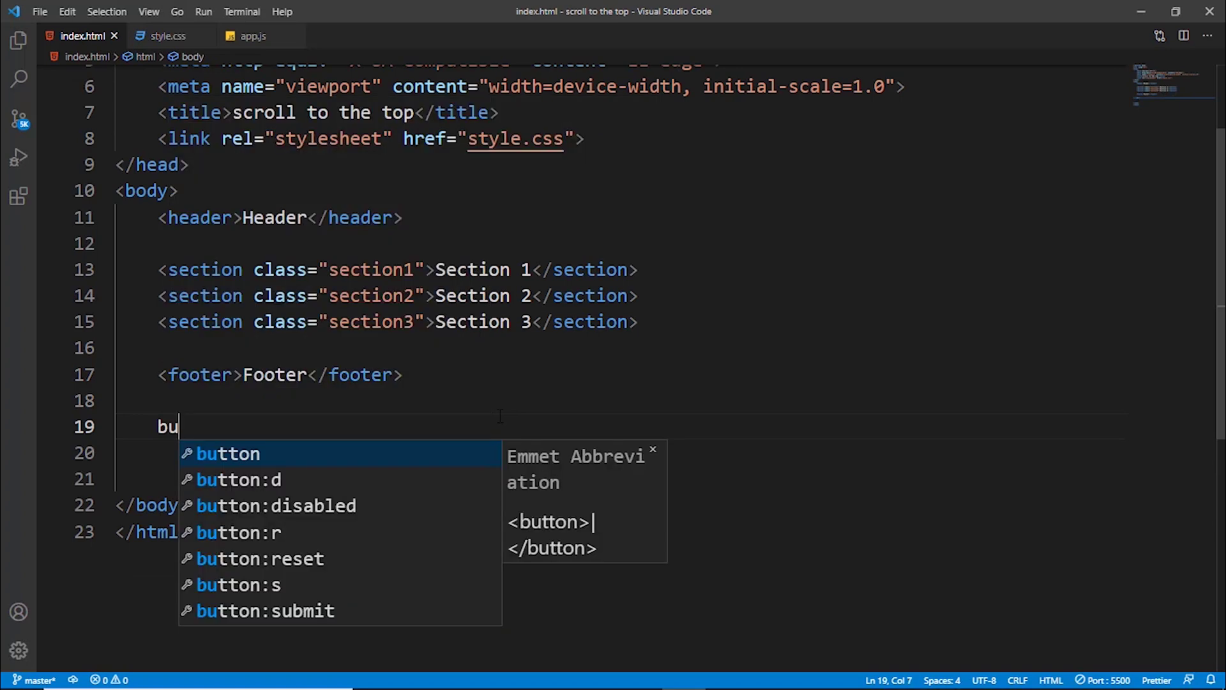
key(Tab)
text(Top)
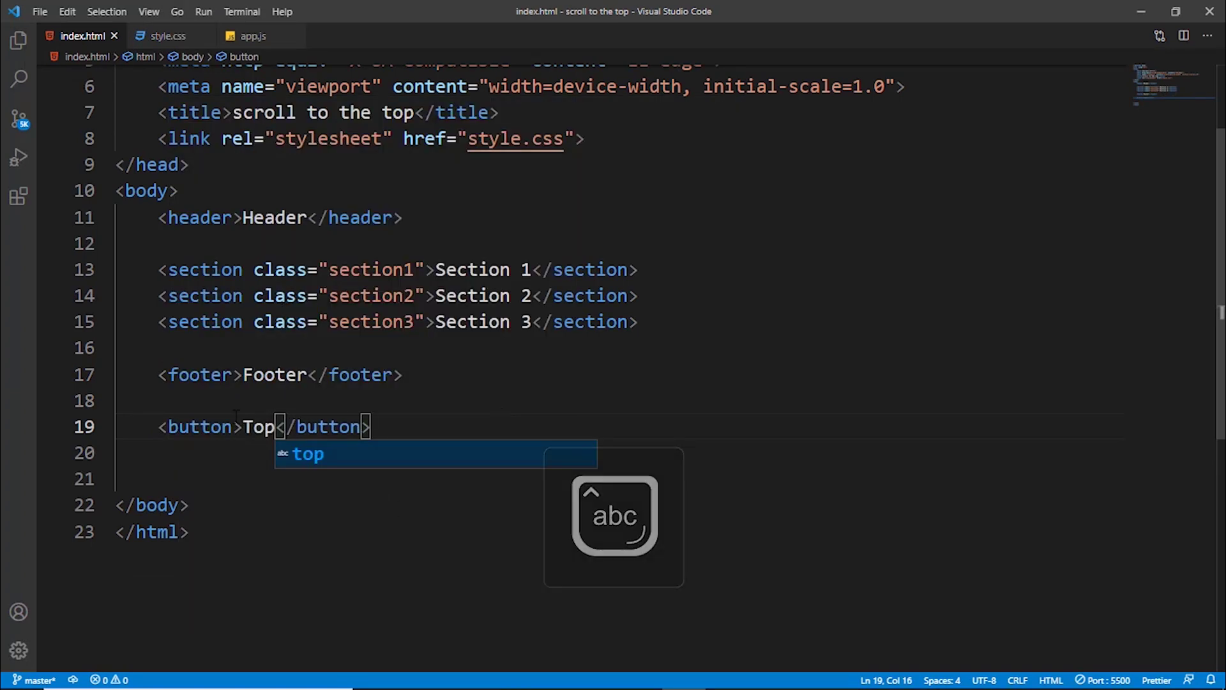
key(Escape)
key(Left)
key(Left)
key(Left)
text(i)
key(Tab)
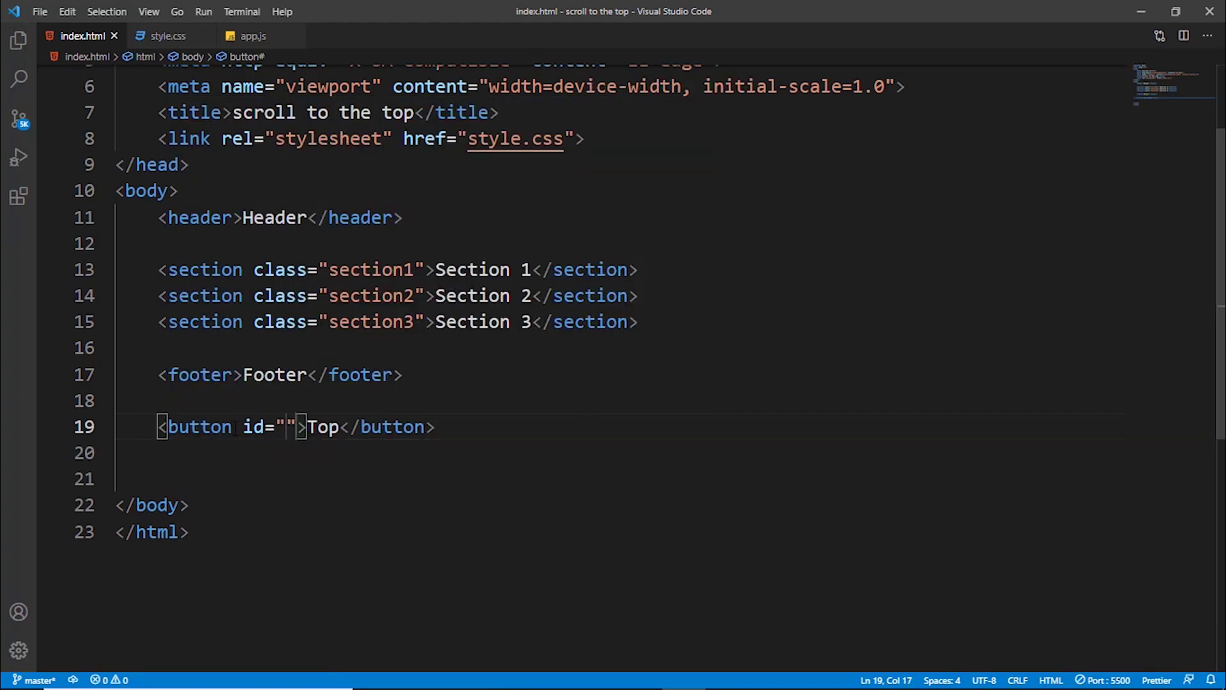
text(myB)
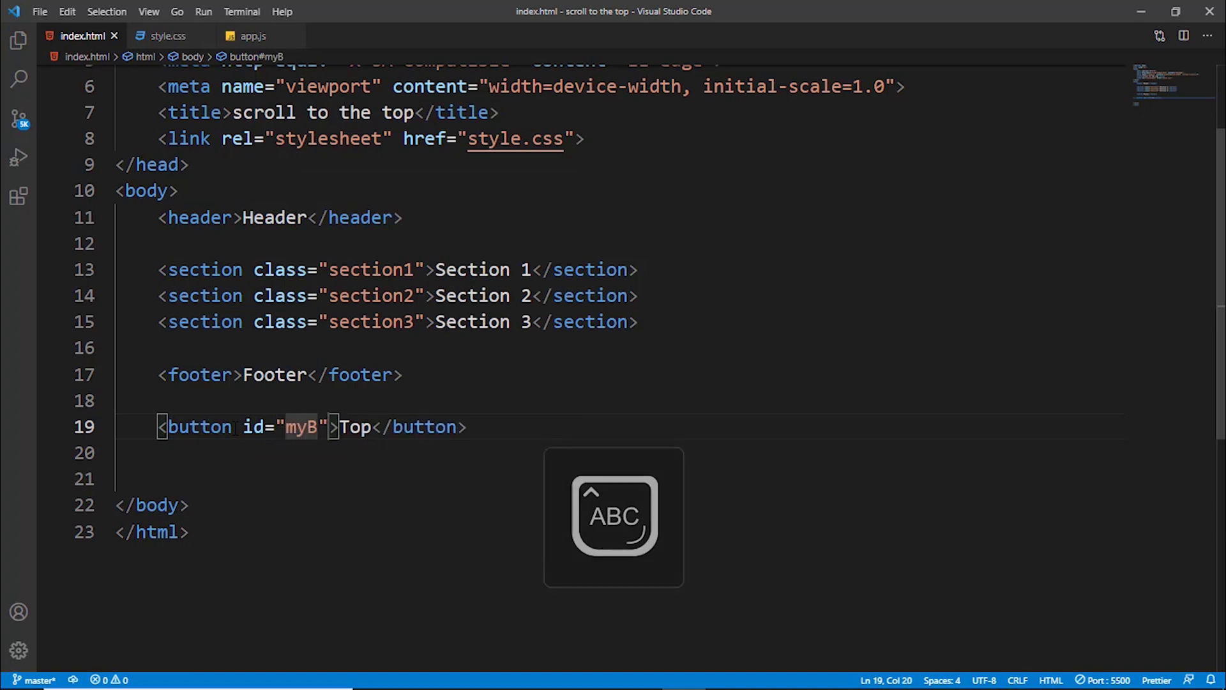
text(tn)
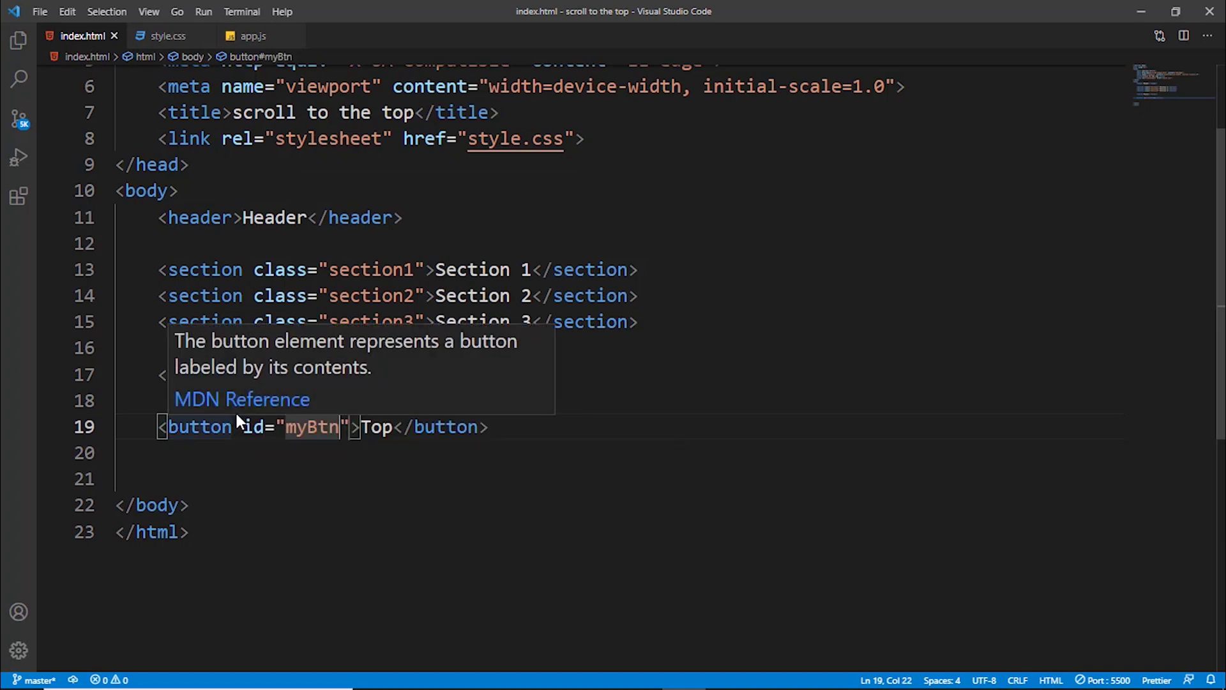
key(Up)
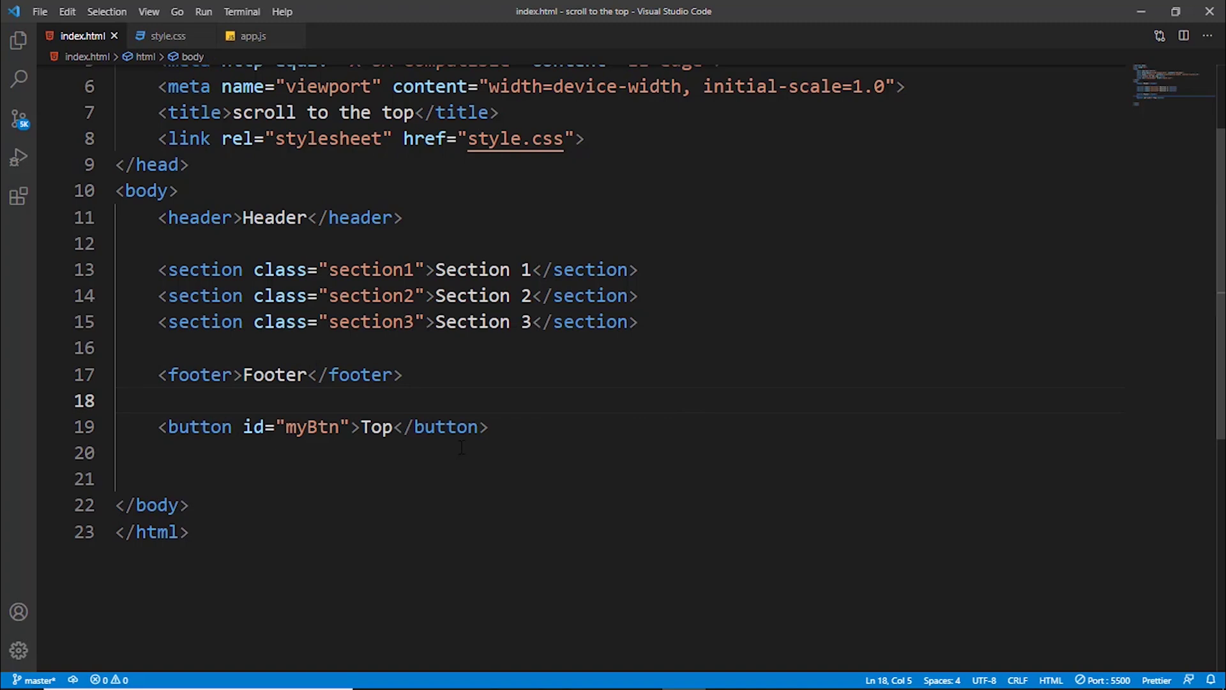
In style.css, make #myBtn position fixed at the bottom-right with bottom and right offsets
click(168, 36)
scroll(370, 374, down, 5)
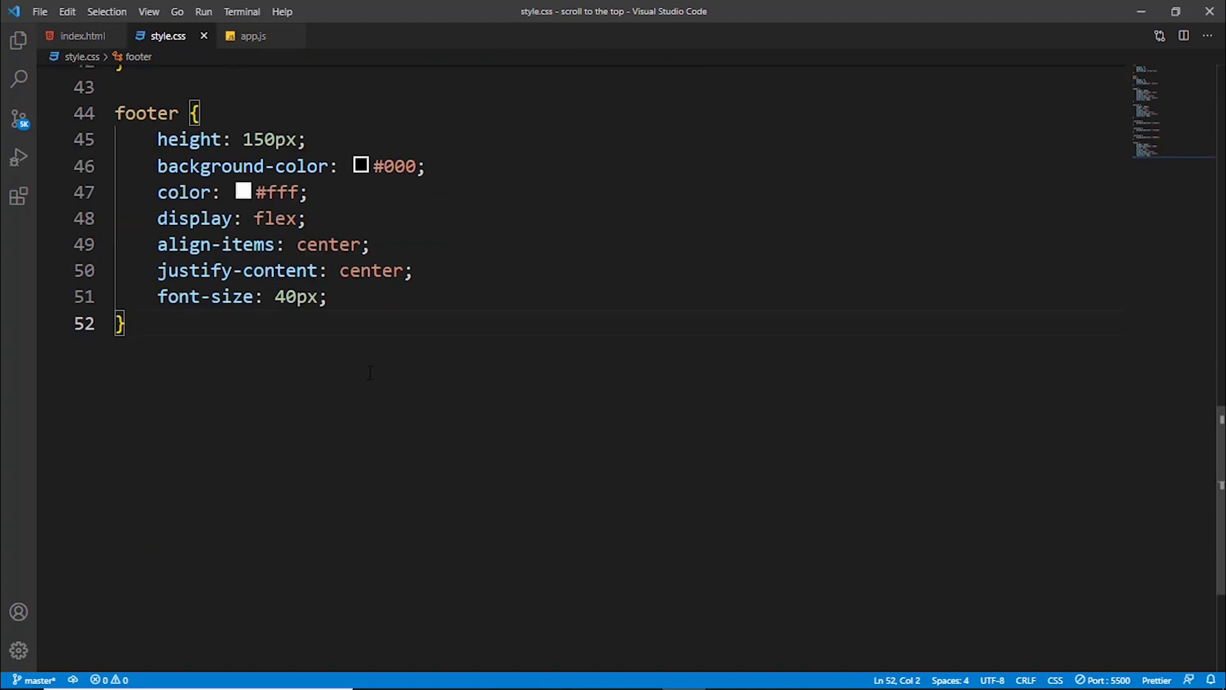
click(369, 373)
text(myBtn)
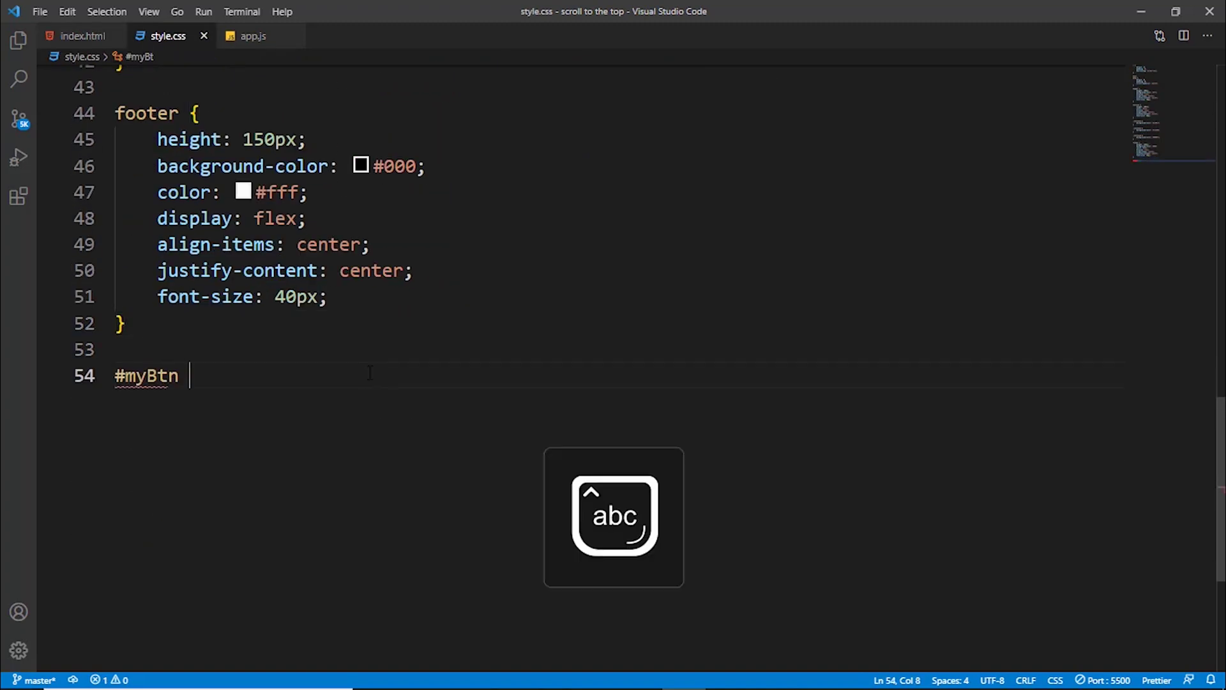
text( {)
key(Return)
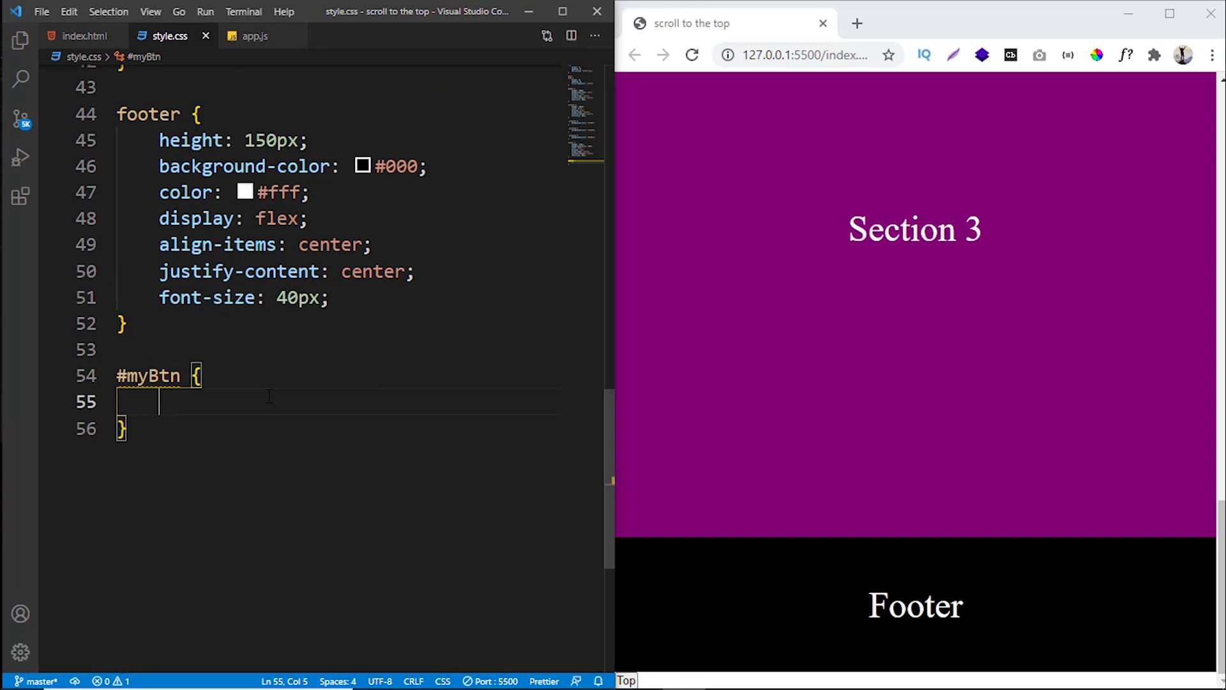
text(pos)
key(Tab)
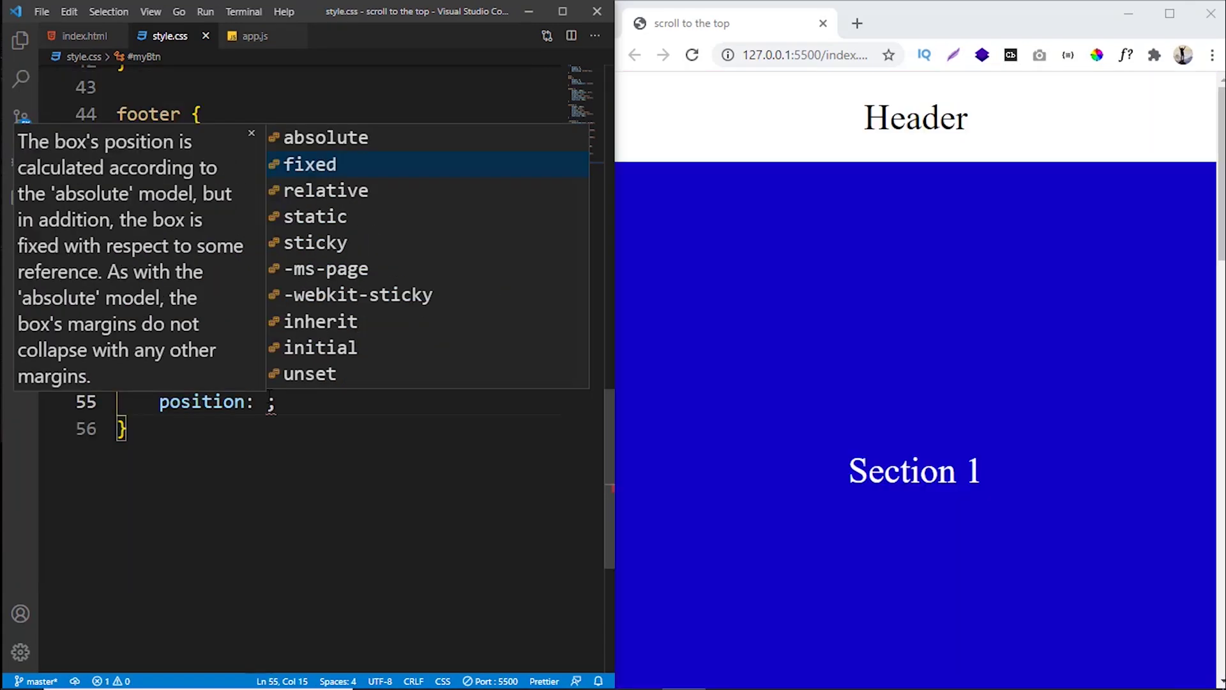
text(f)
key(Return)
key(End)
key(Return)
text(b)
key(Tab)
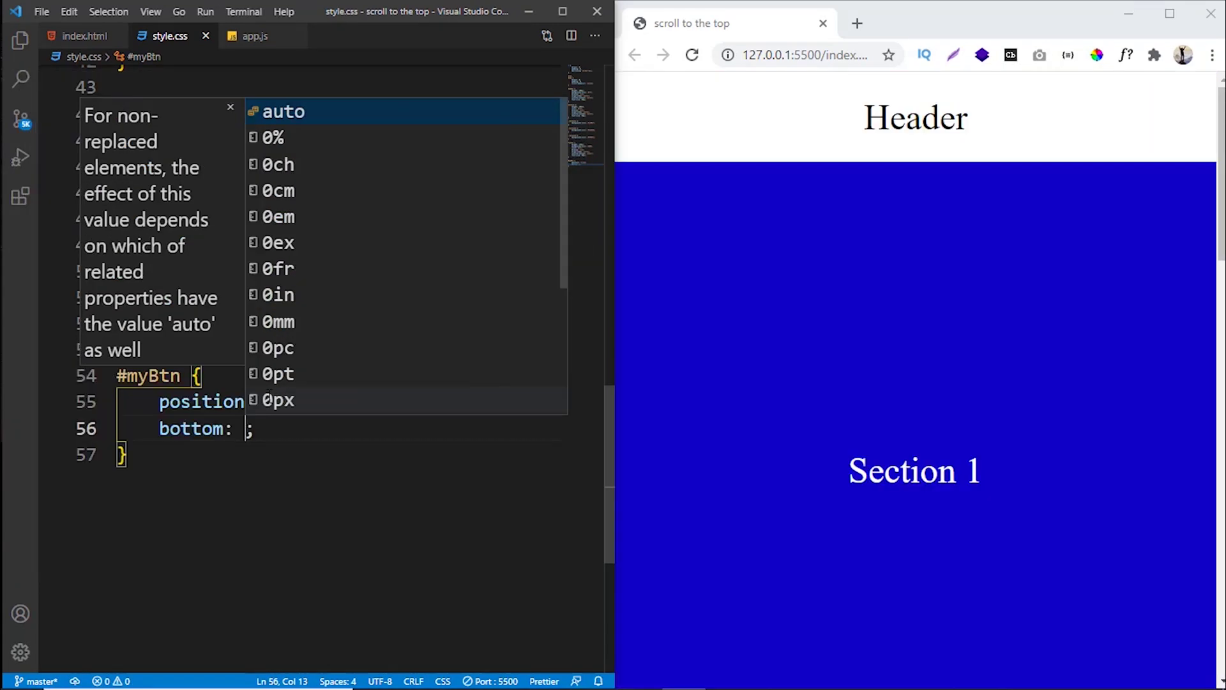
text(20px)
key(End)
key(Return)
text(ri)
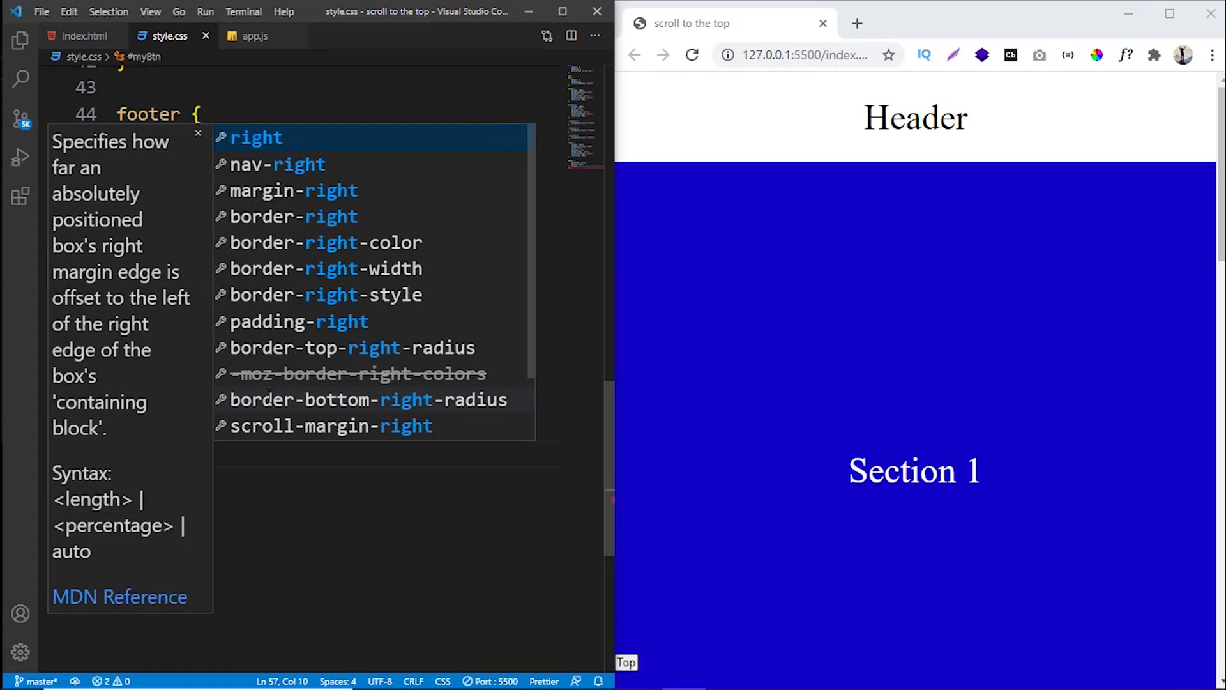
key(Tab)
text(30px)
key(End)
Add z-index 99, border none and outline none to #myBtn
key(Return)
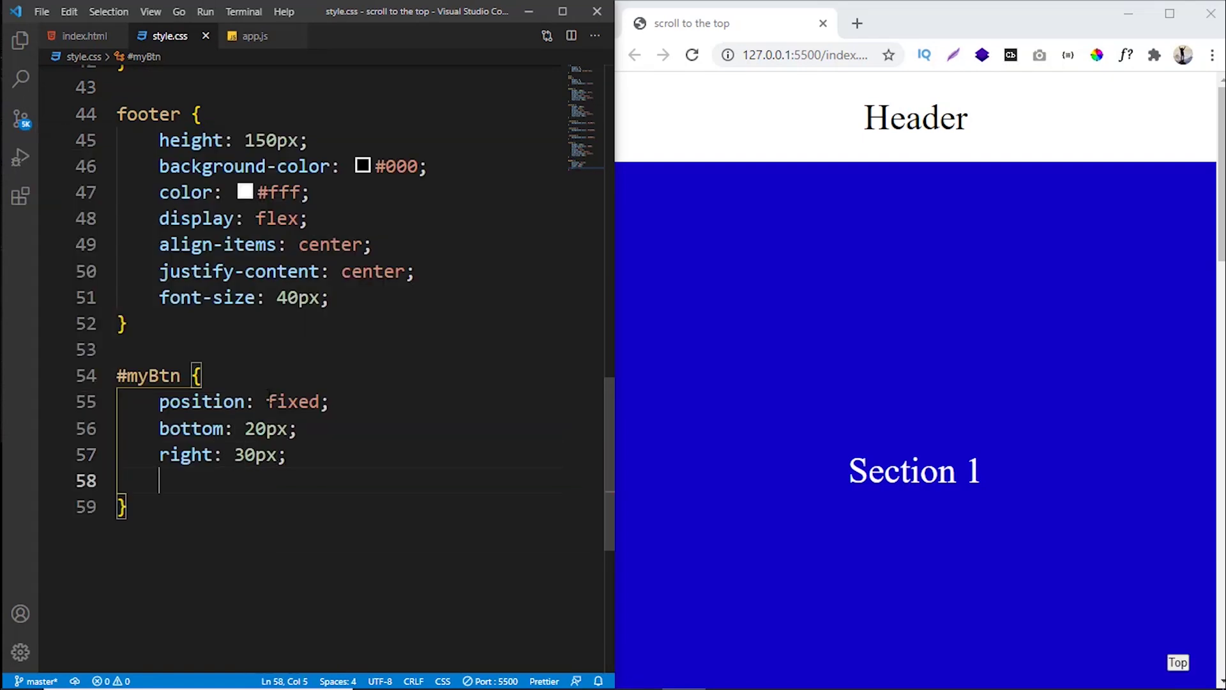
text(z-)
key(Tab)
text(99)
key(End)
key(Return)
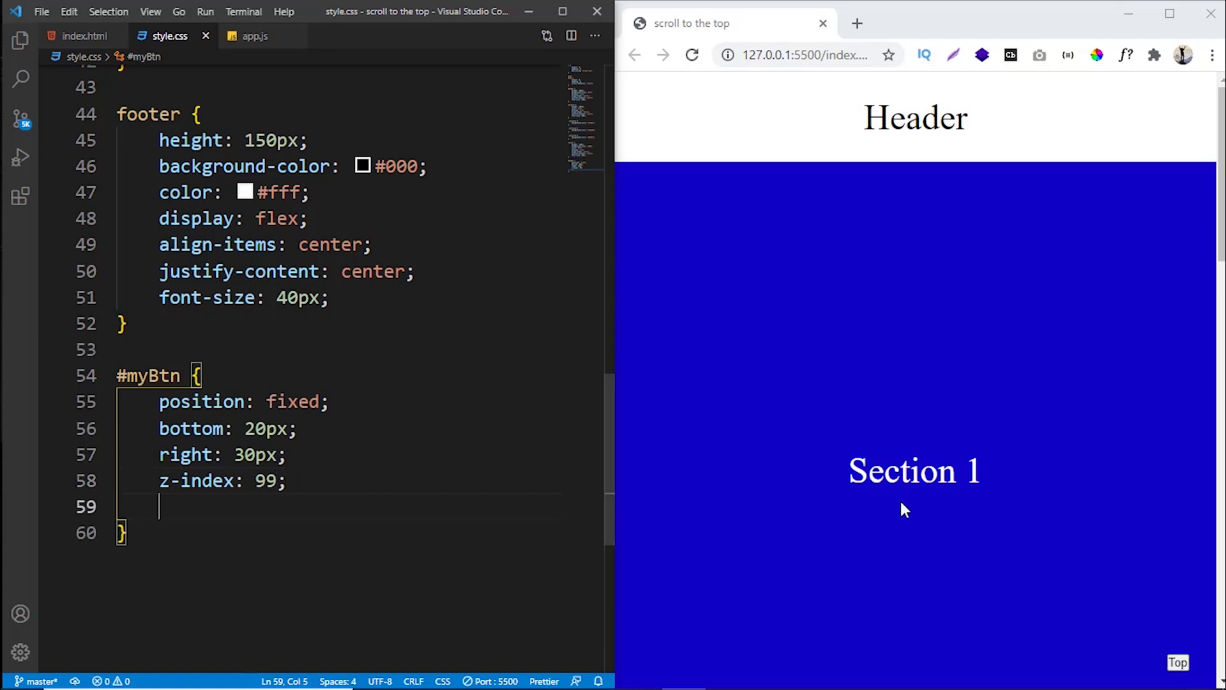
text(bor)
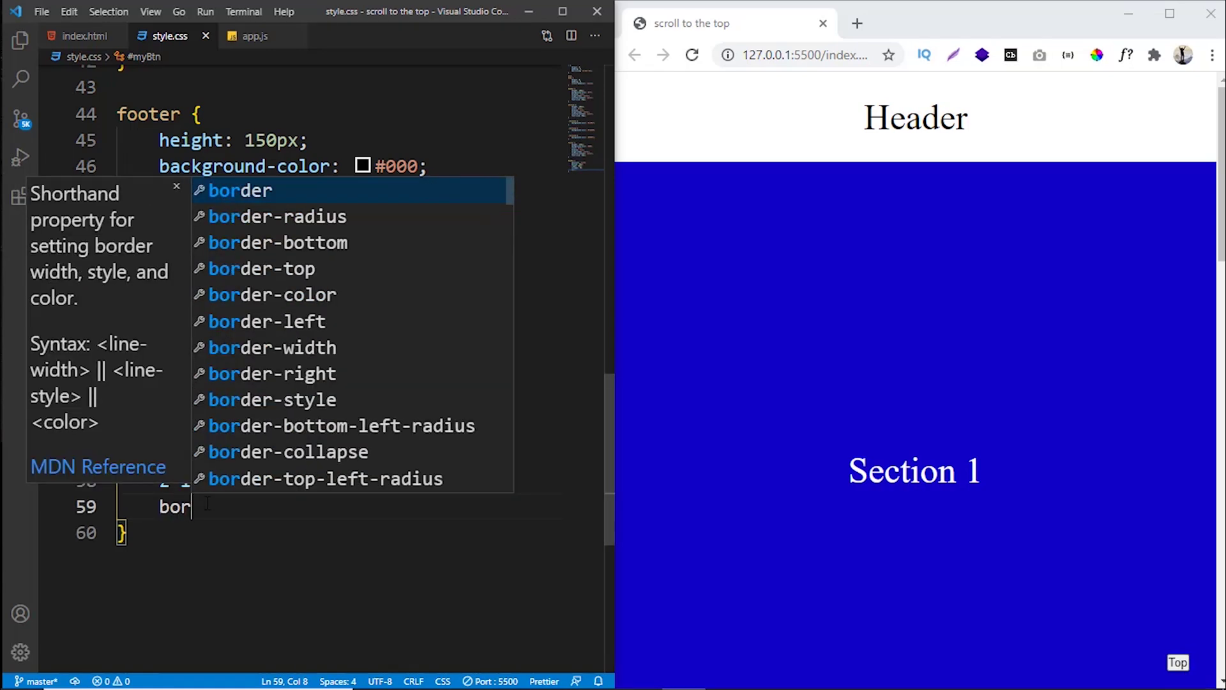
key(Tab)
text(none)
key(End)
key(Return)
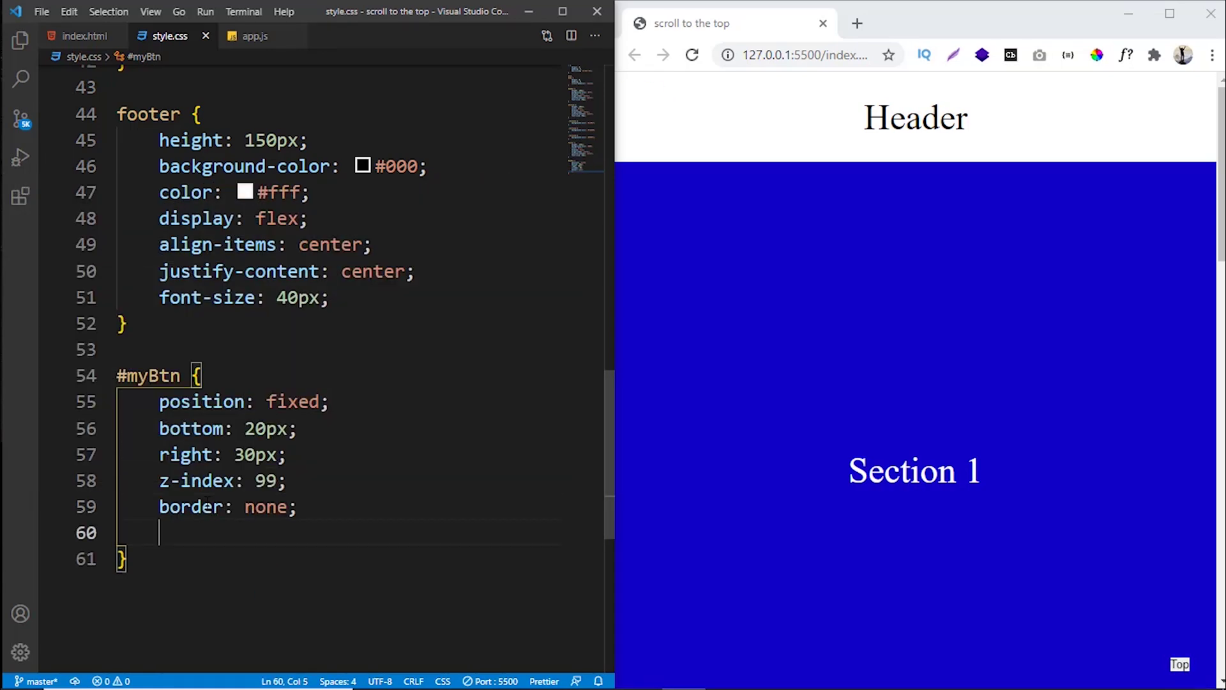
text(ou)
key(Tab)
text(none)
key(End)
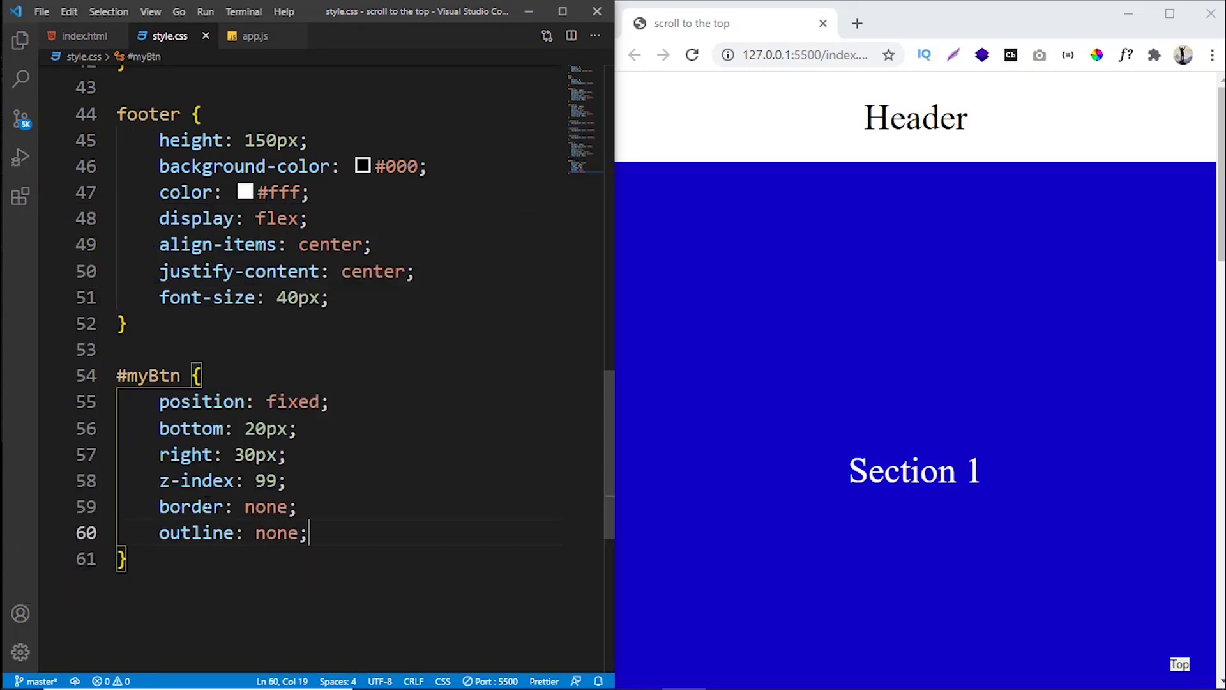
Give #myBtn a red background, #fff text, 15px padding and 10px border-radius, then save
key(Return)
text(bac)
key(Tab)
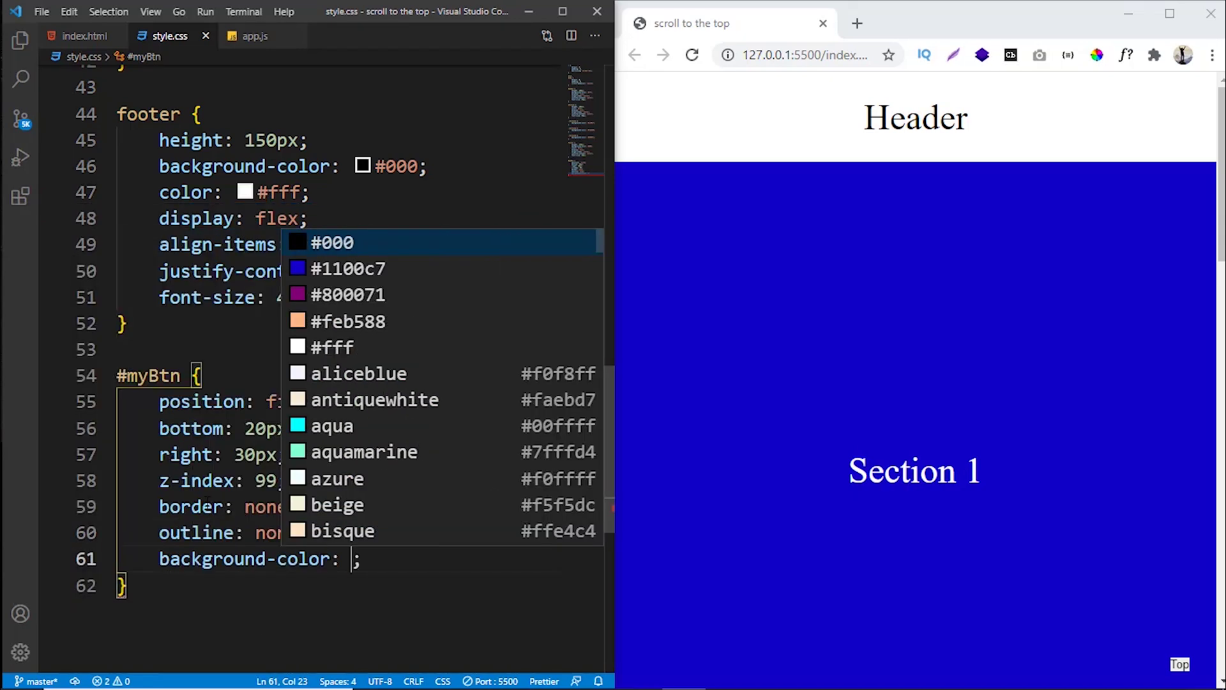
text(red)
key(End)
key(Return)
text(co)
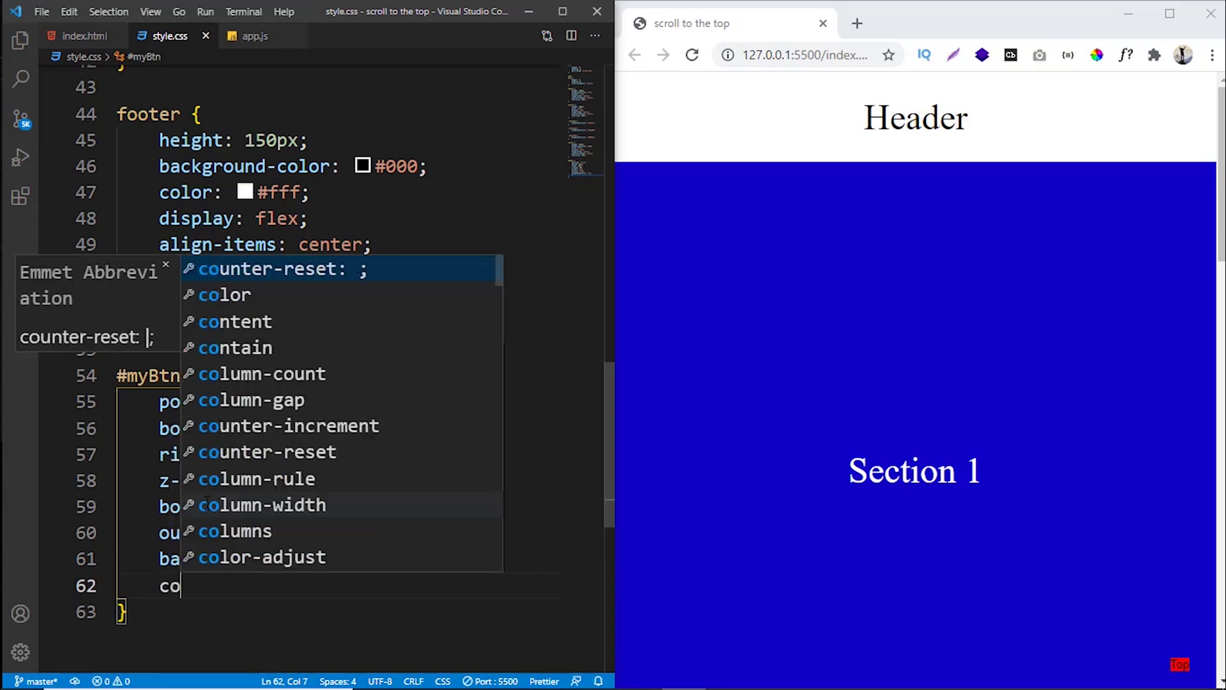
key(Tab)
text(#fff)
key(Escape)
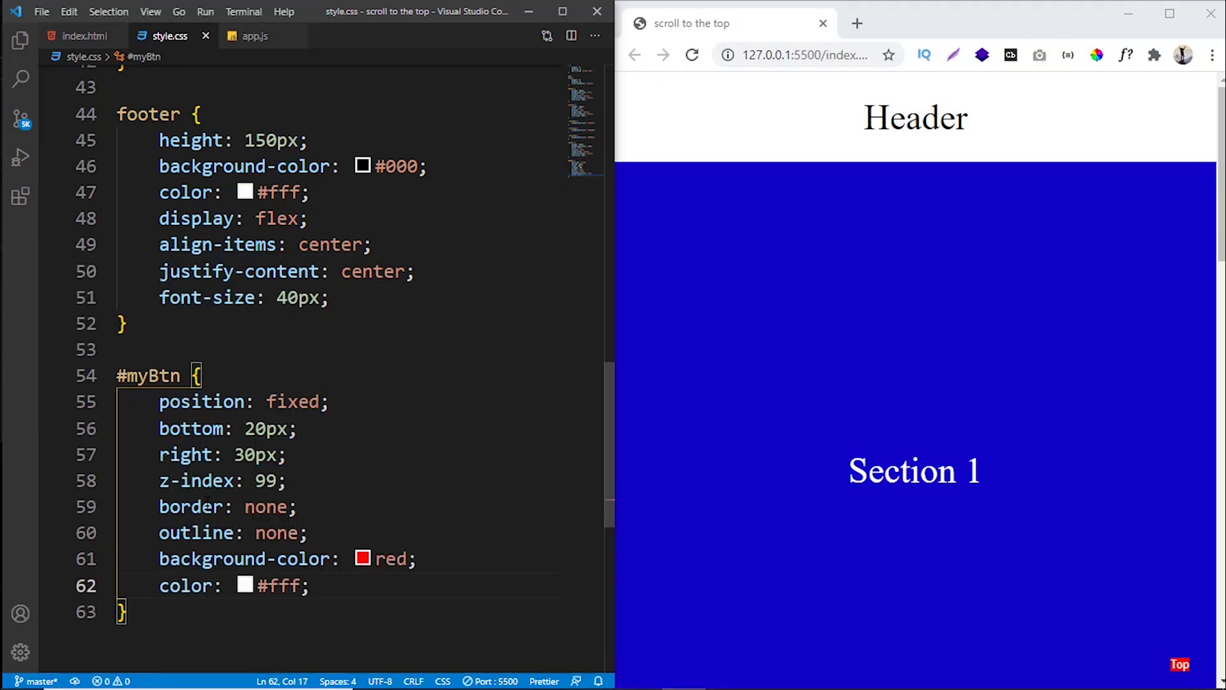
key(Return)
text(pad)
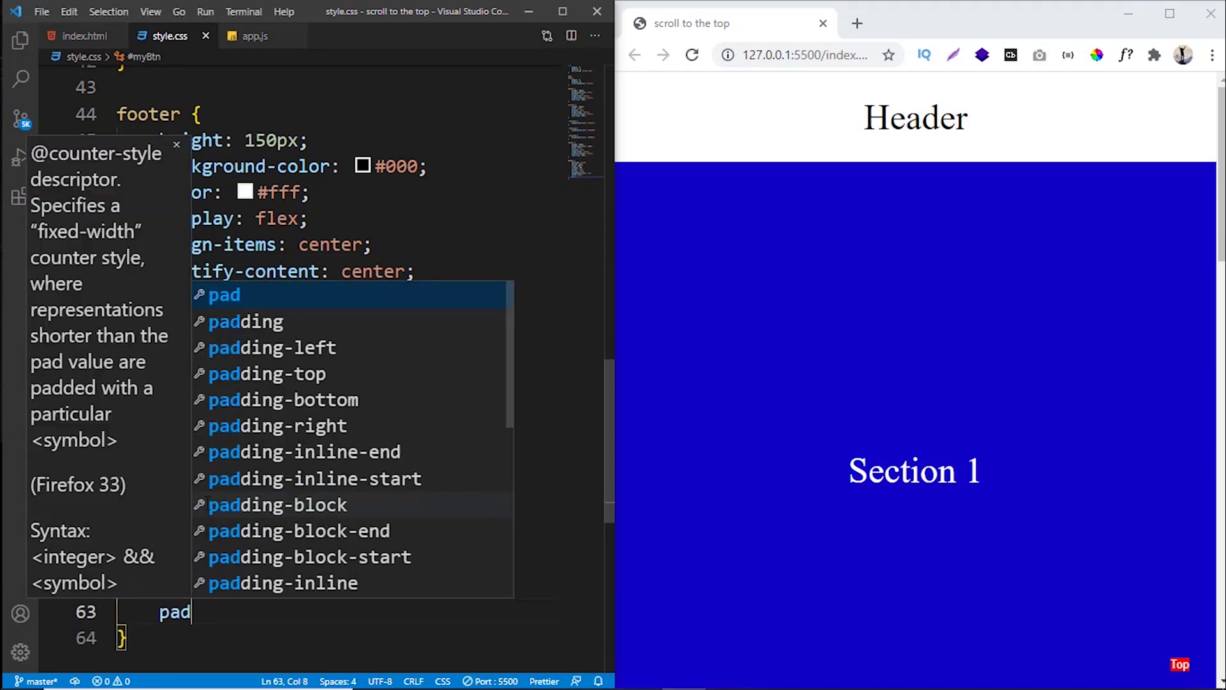
key(Tab)
text(15px)
key(Return)
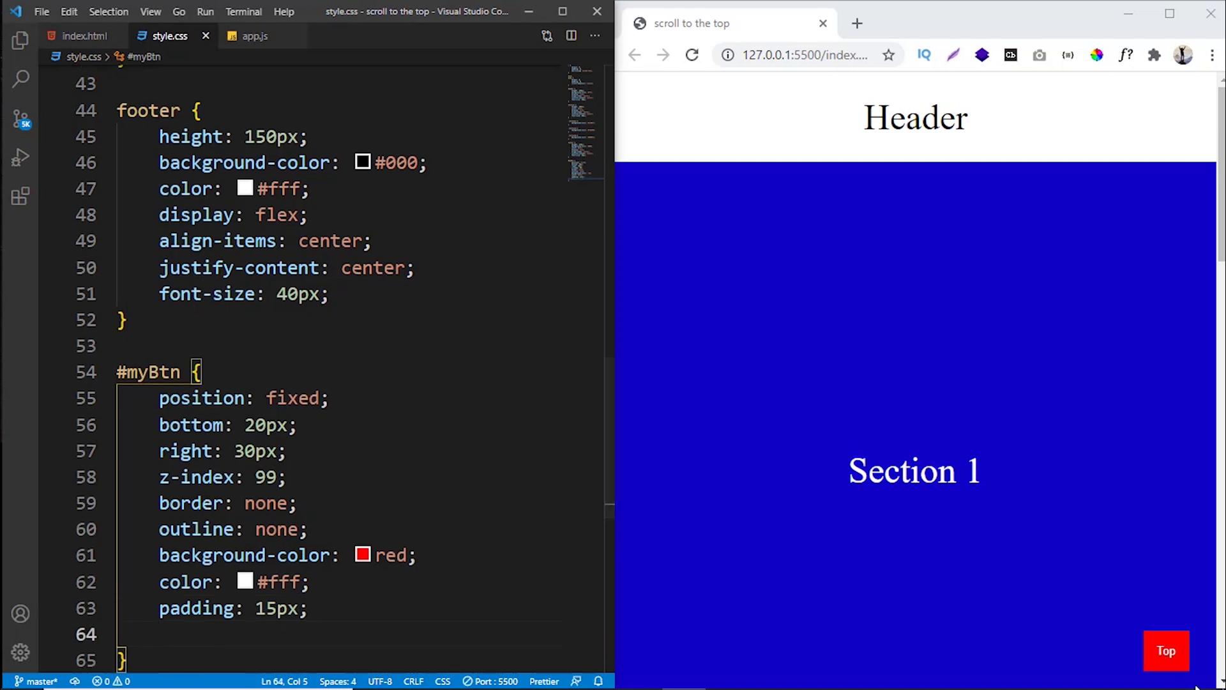
text(bor)
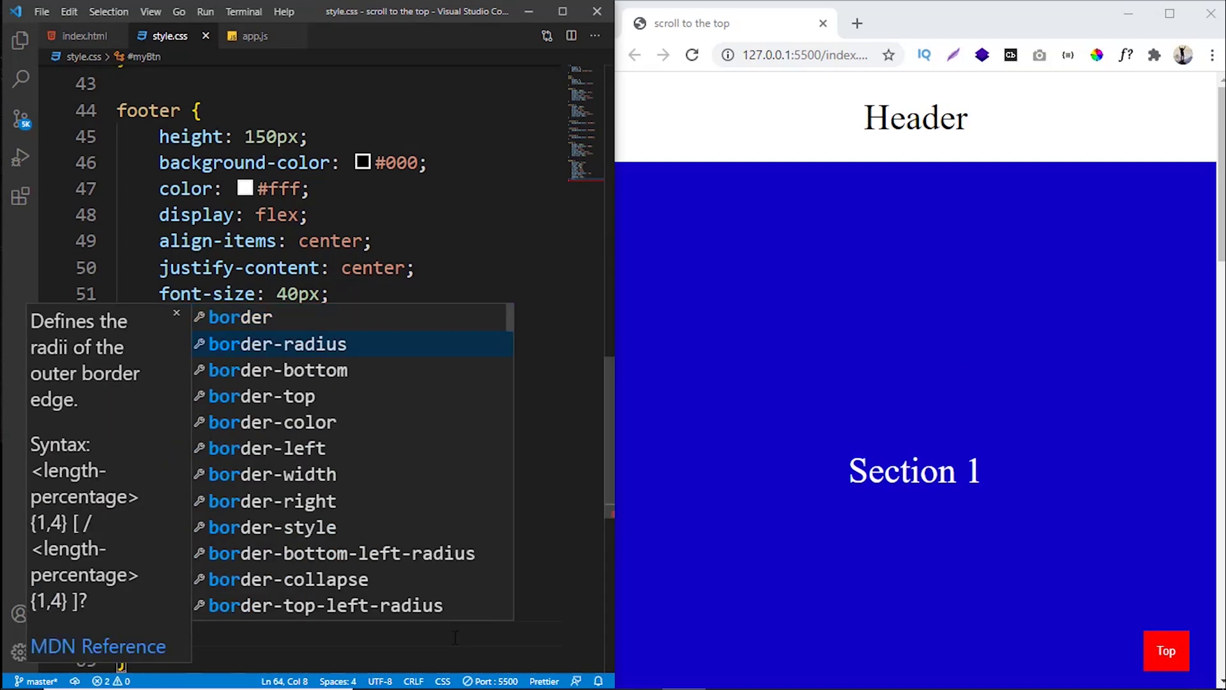
key(Down)
key(Tab)
text(10px)
key(ctrl+s)
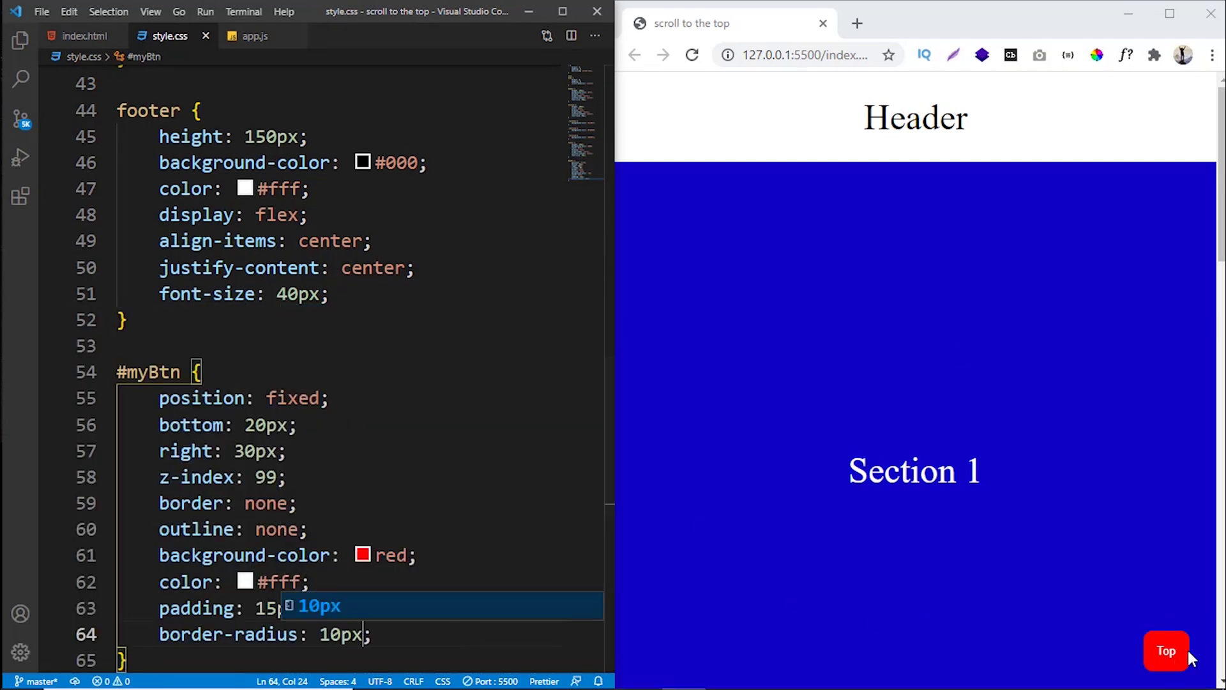
Add font-size 18px and cursor pointer to #myBtn, saving the stylesheet
key(Return)
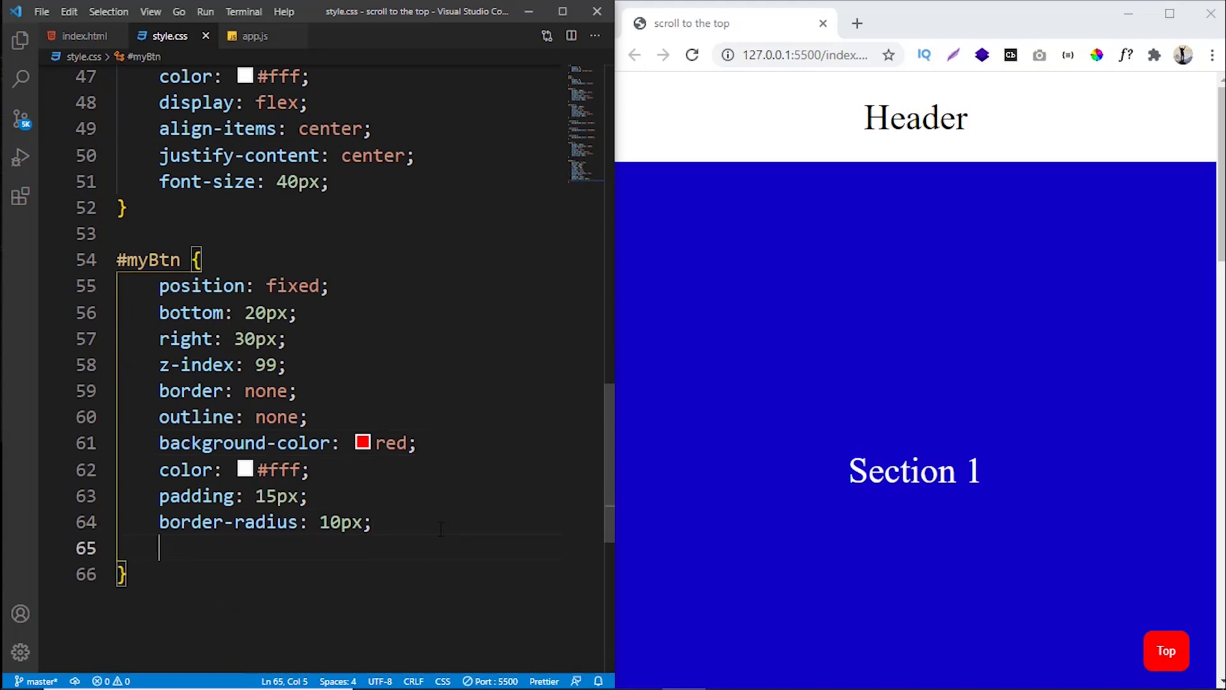
text(fon)
key(Down)
key(Tab)
text(18px)
key(ctrl+s)
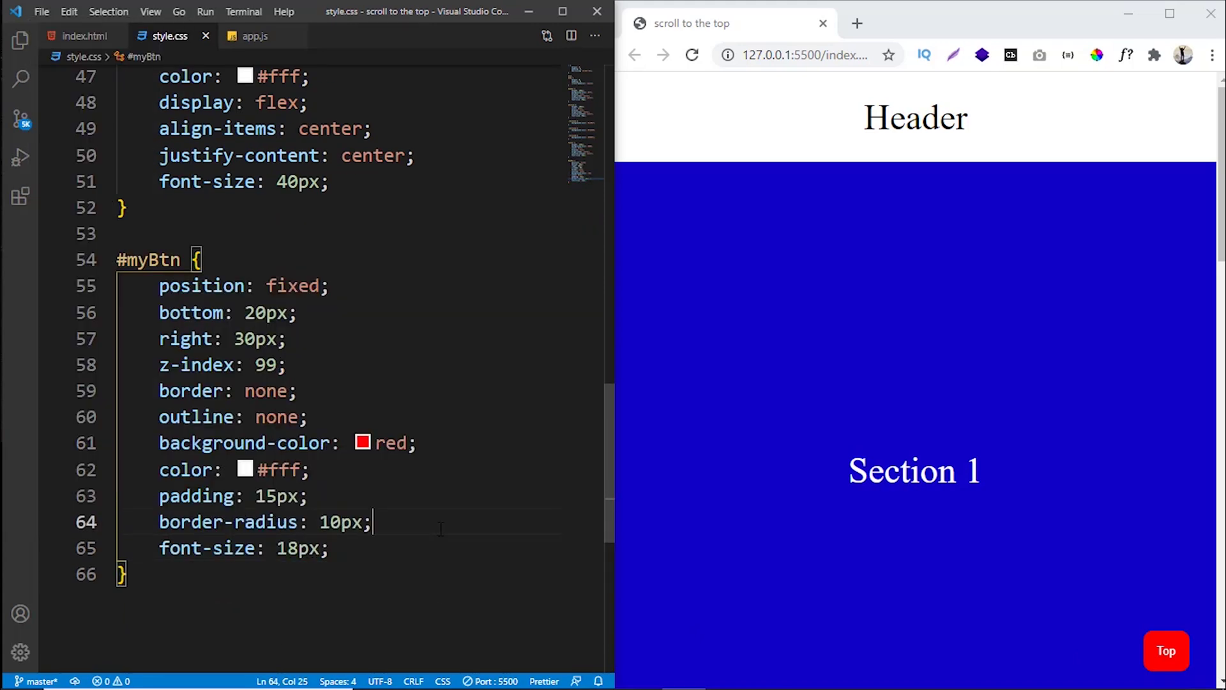
scroll(1132, 613, down, 5)
scroll(1133, 614, up, 5)
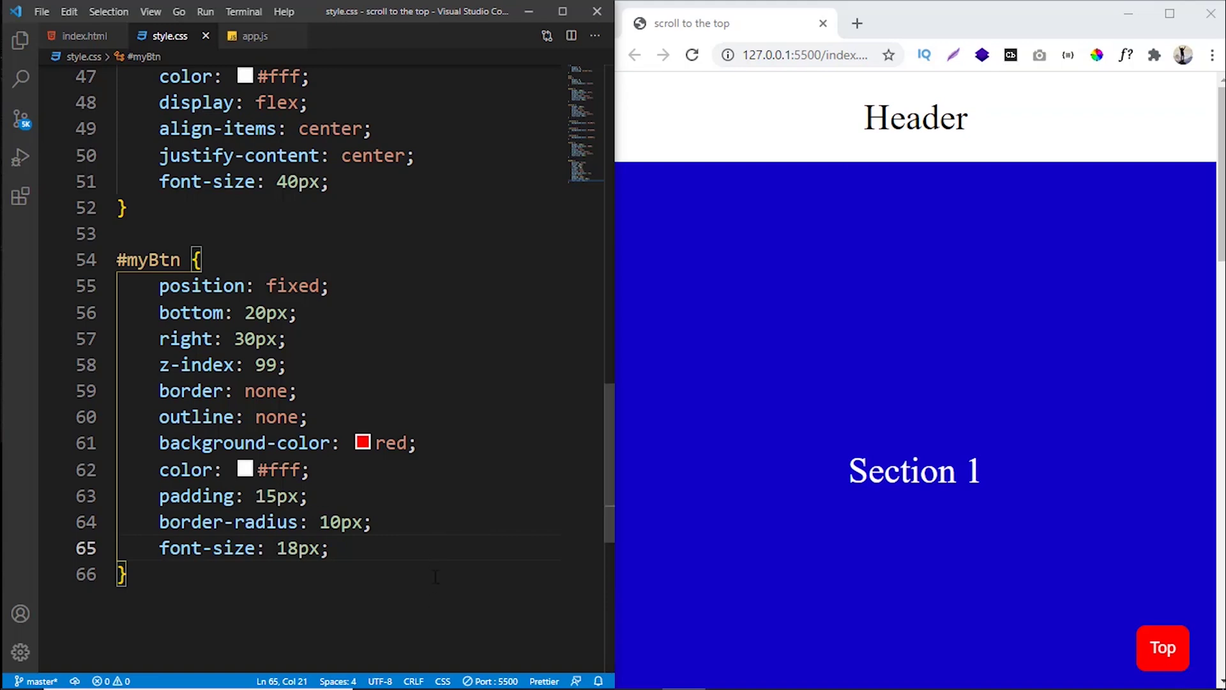
key(Return)
text(cur)
key(Tab)
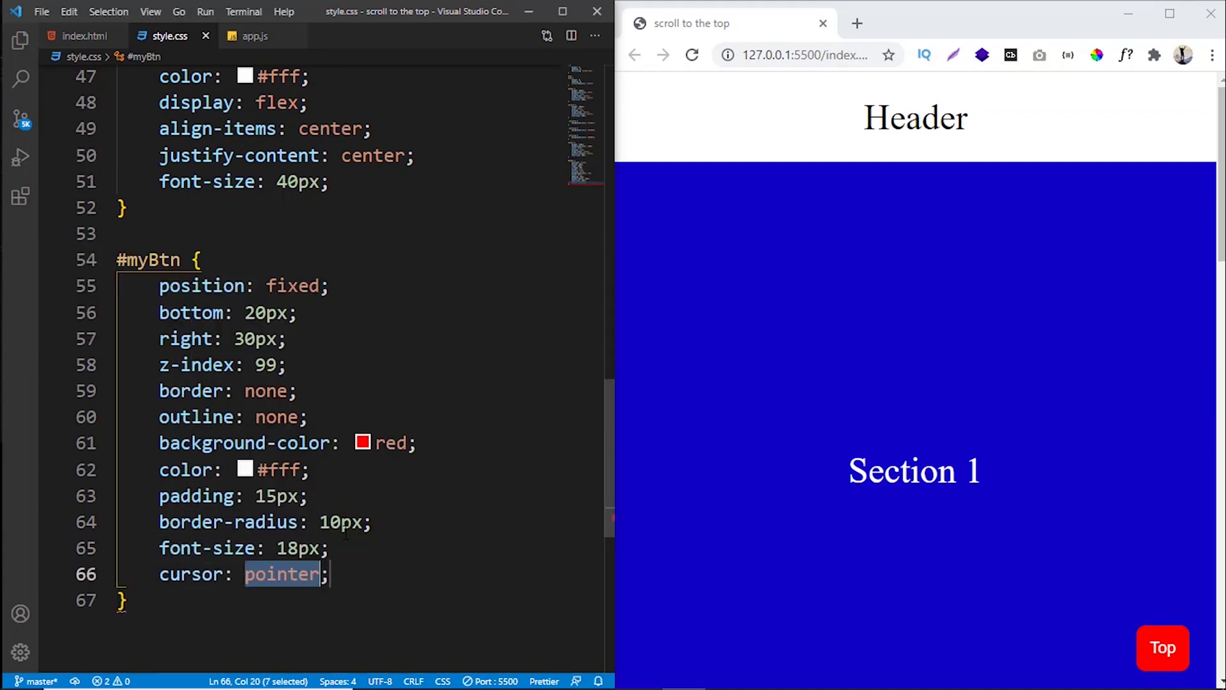
click(349, 574)
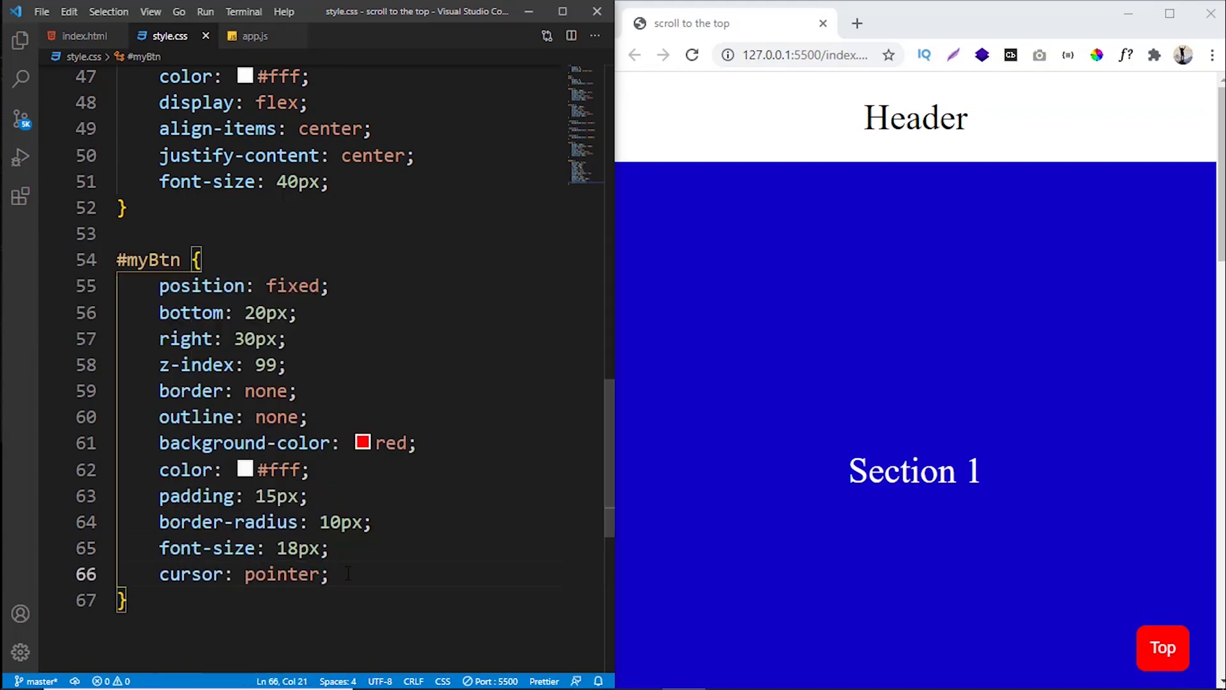
key(Down)
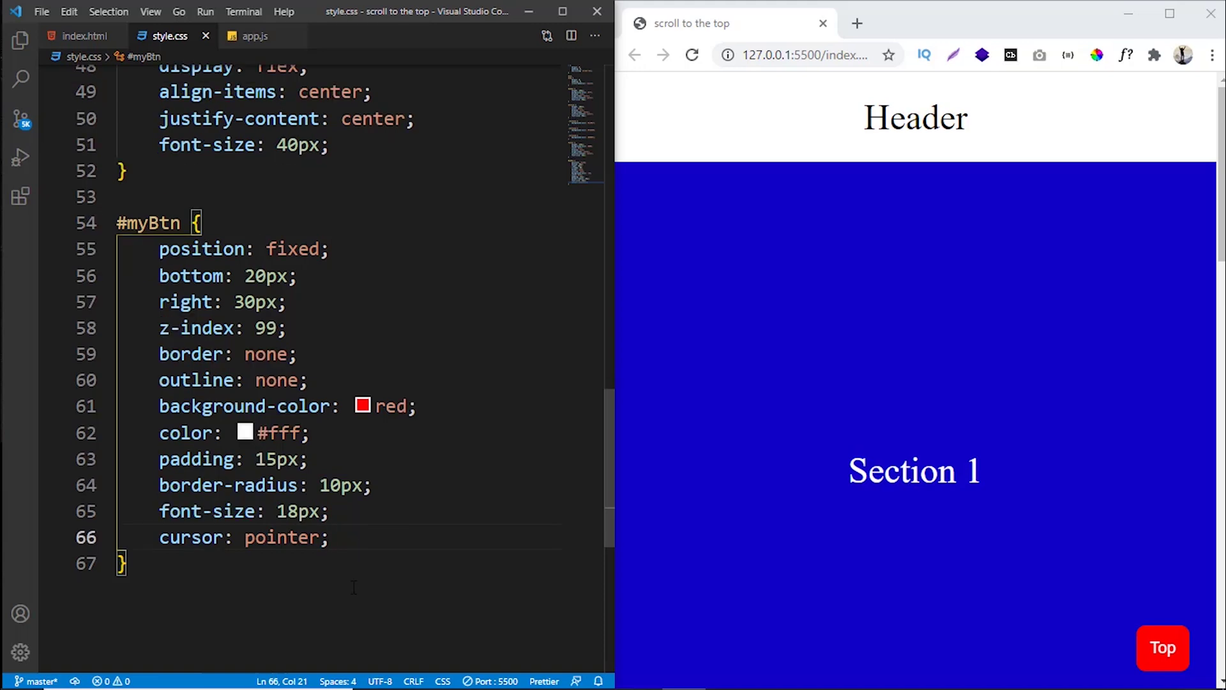
Add a #myBtn:hover rule with background-color #555
key(Return)
key(Return)
text(my)
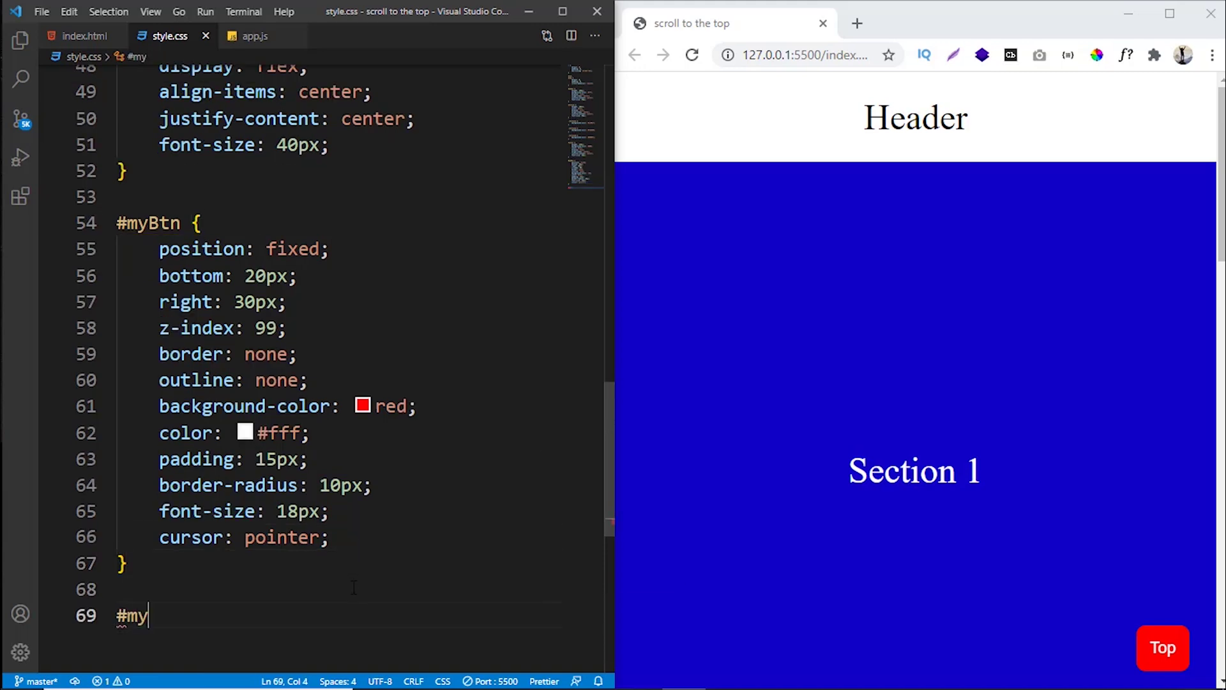
text(Btn:ho)
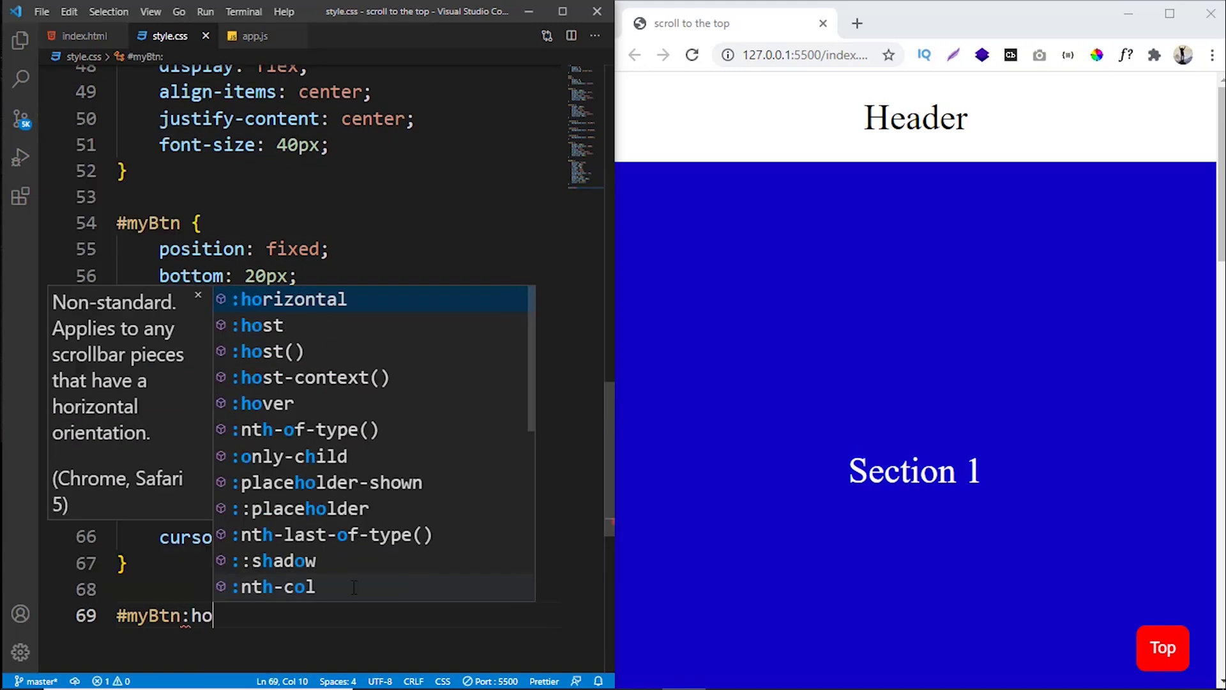
text(ver {)
key(Return)
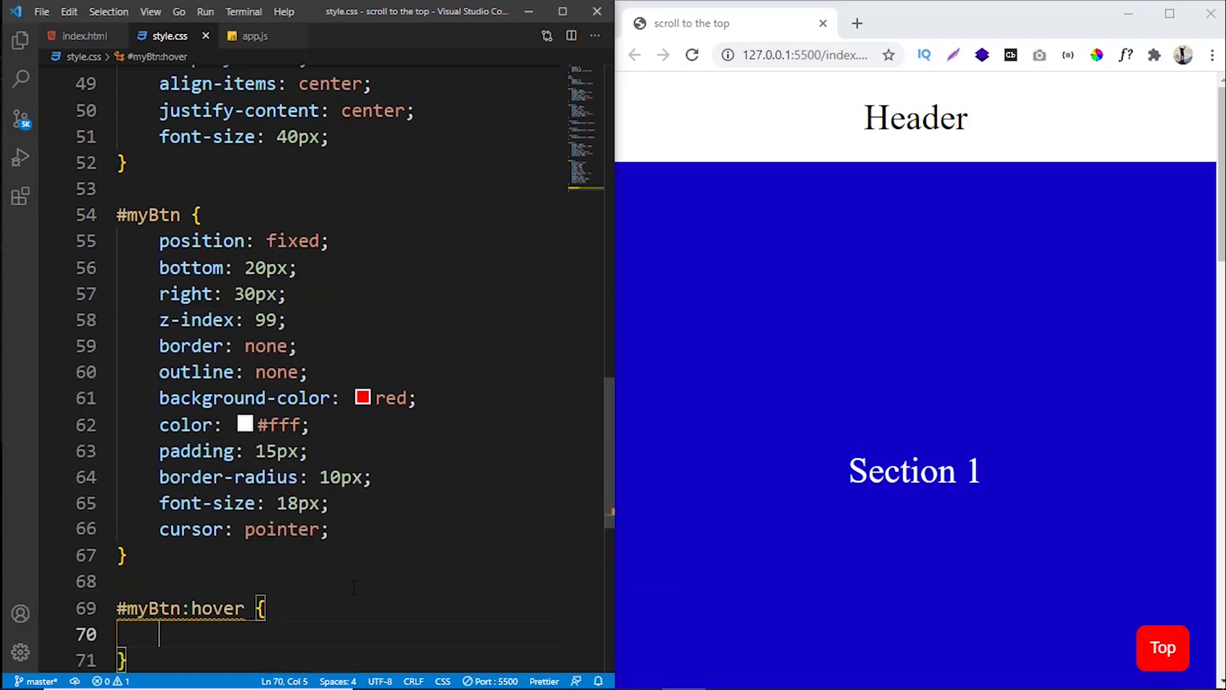
text(bac)
key(Return)
text(#555;)
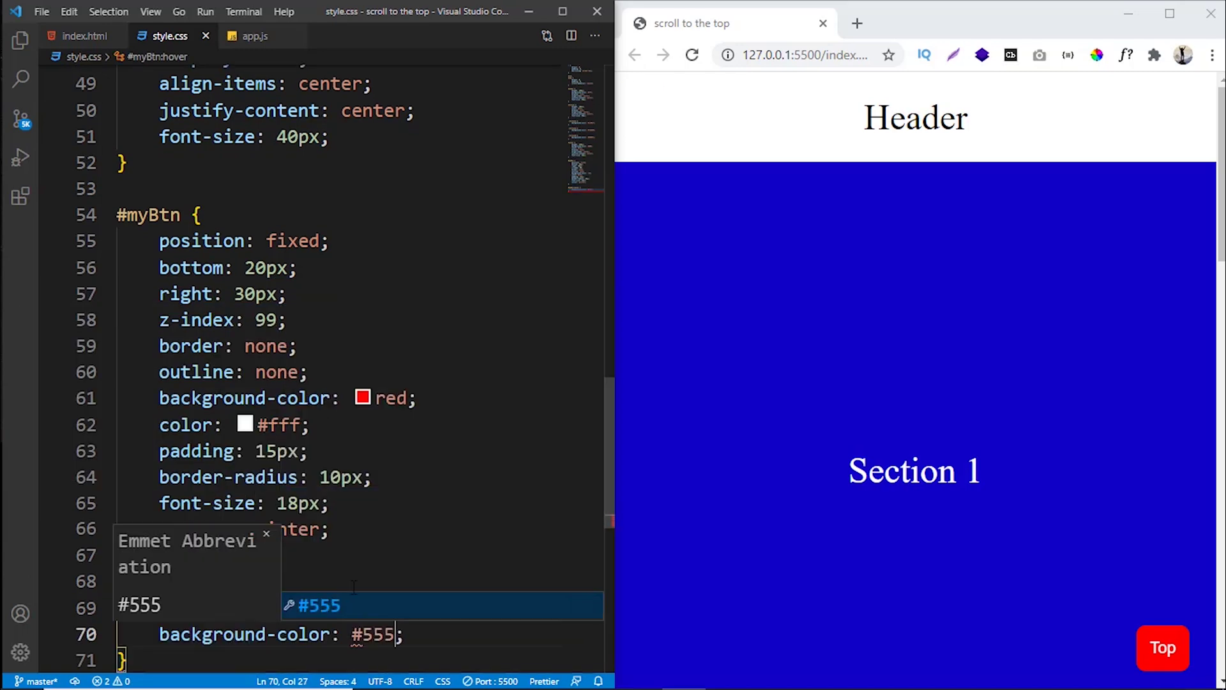
key(Up)
key(Up)
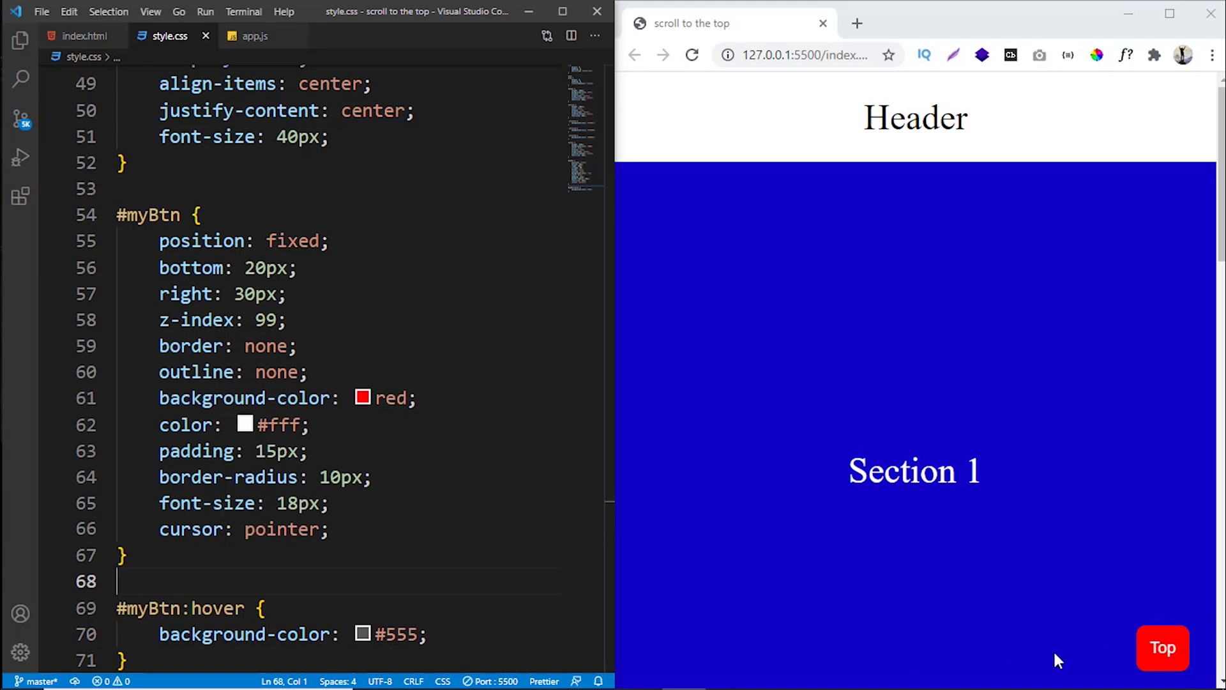
Add display none to the #myBtn rule to hide the Top button
key(Up)
key(End)
key(Return)
text(dis)
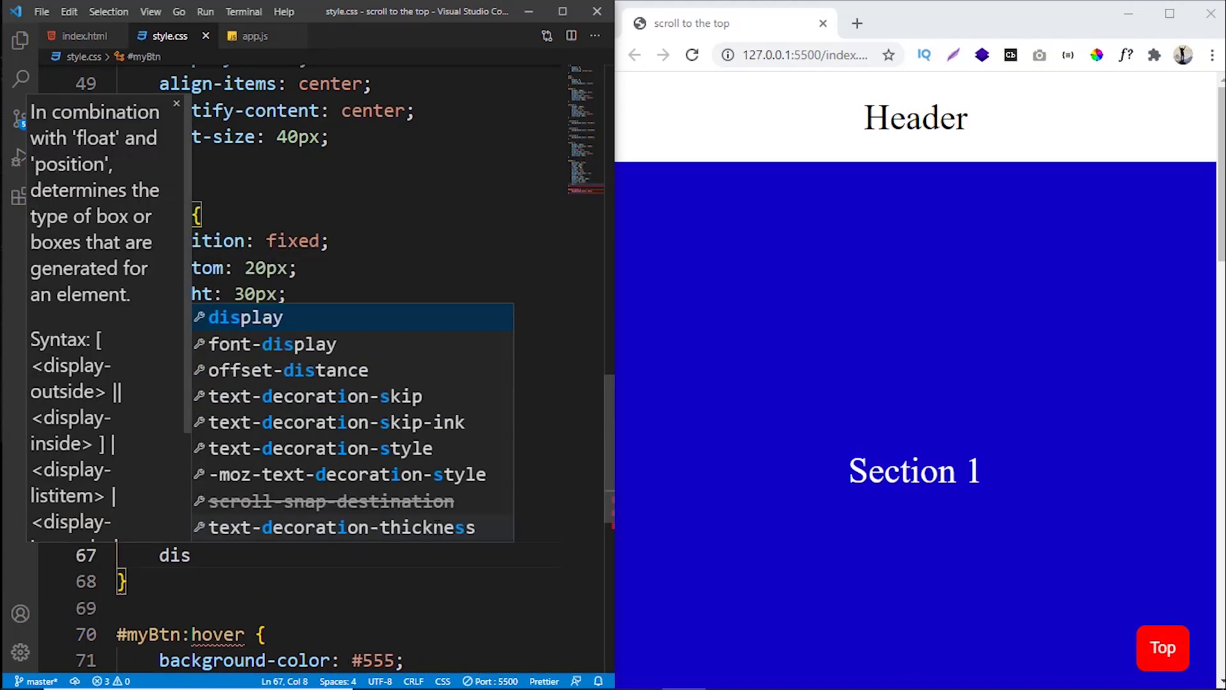
key(Return)
text(none;)
scroll(910, 470, down, 5)
scroll(910, 469, up, 5)
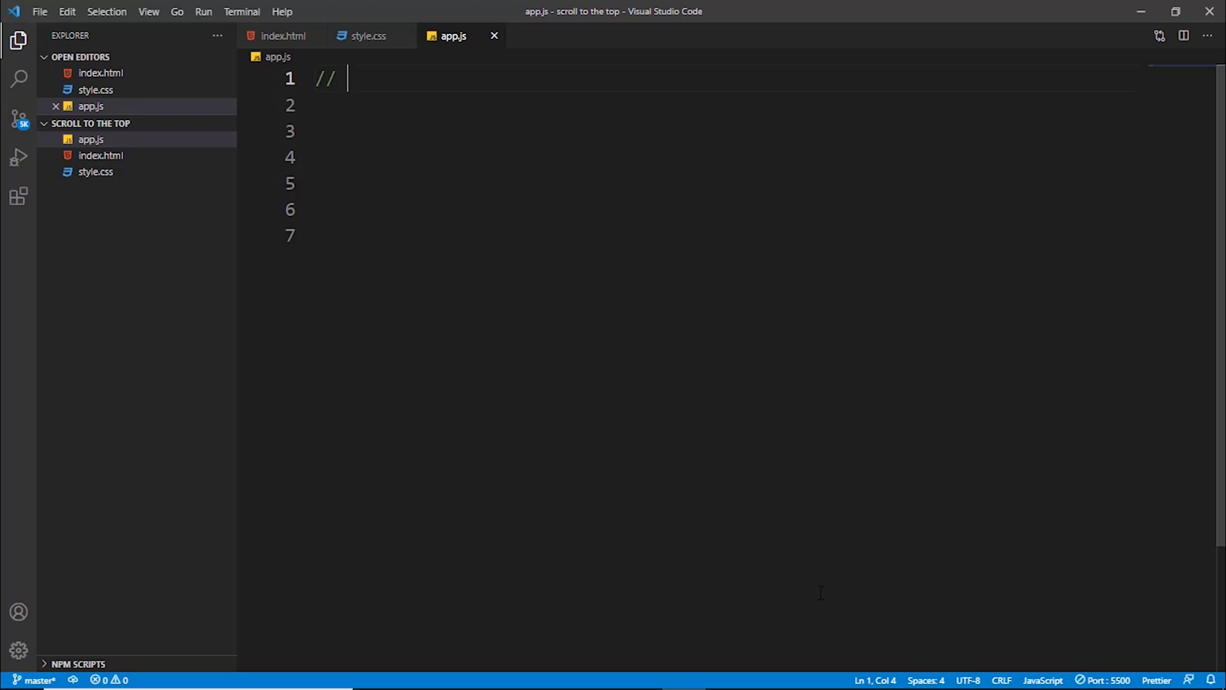
text(Get the bu)
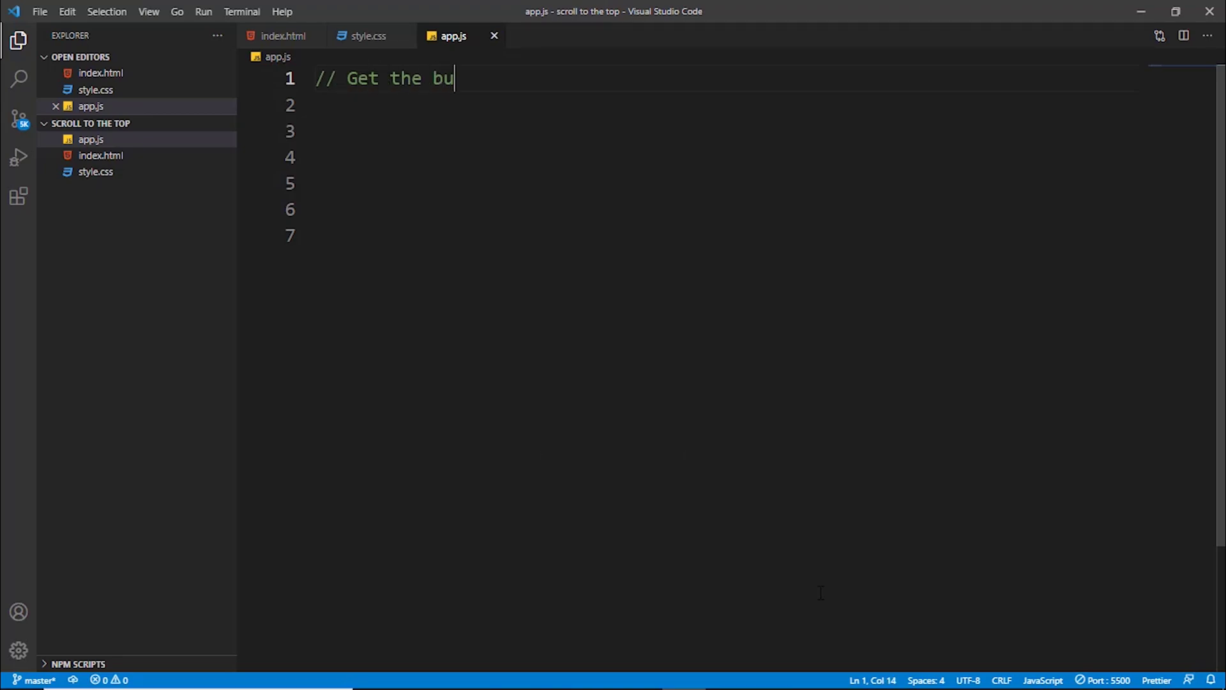
Under the comment, write const myButton = document.getElementById('myBtn');
key(Return)
key(Return)
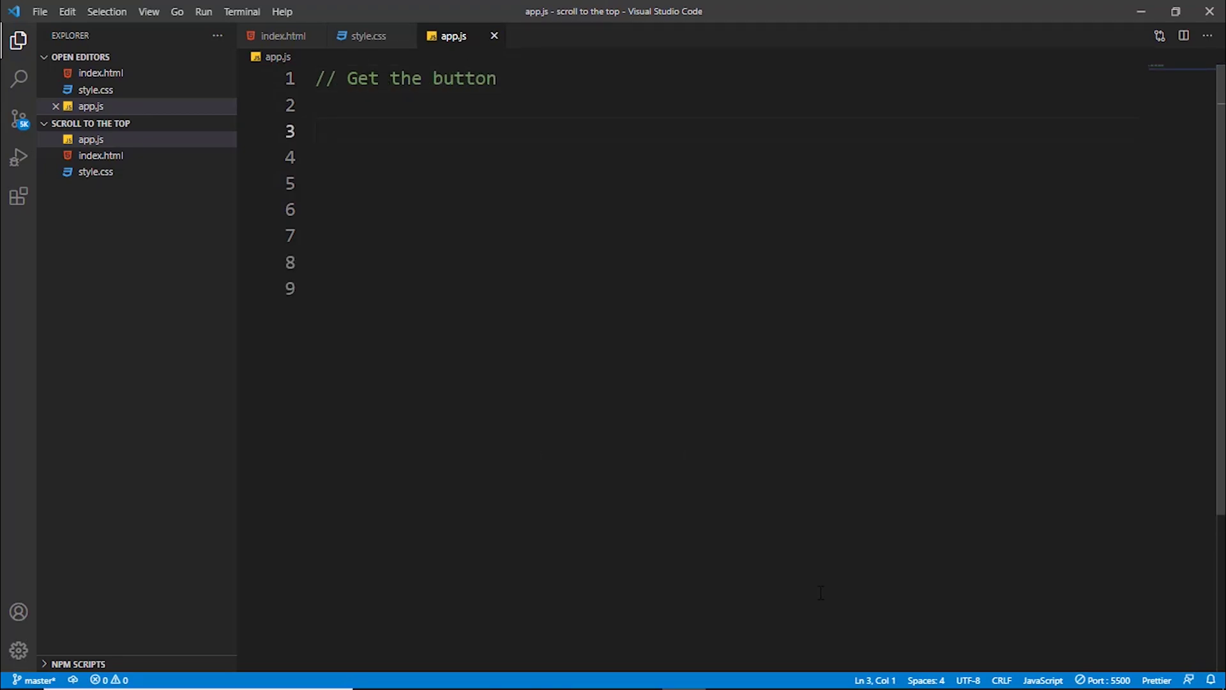
text(const my)
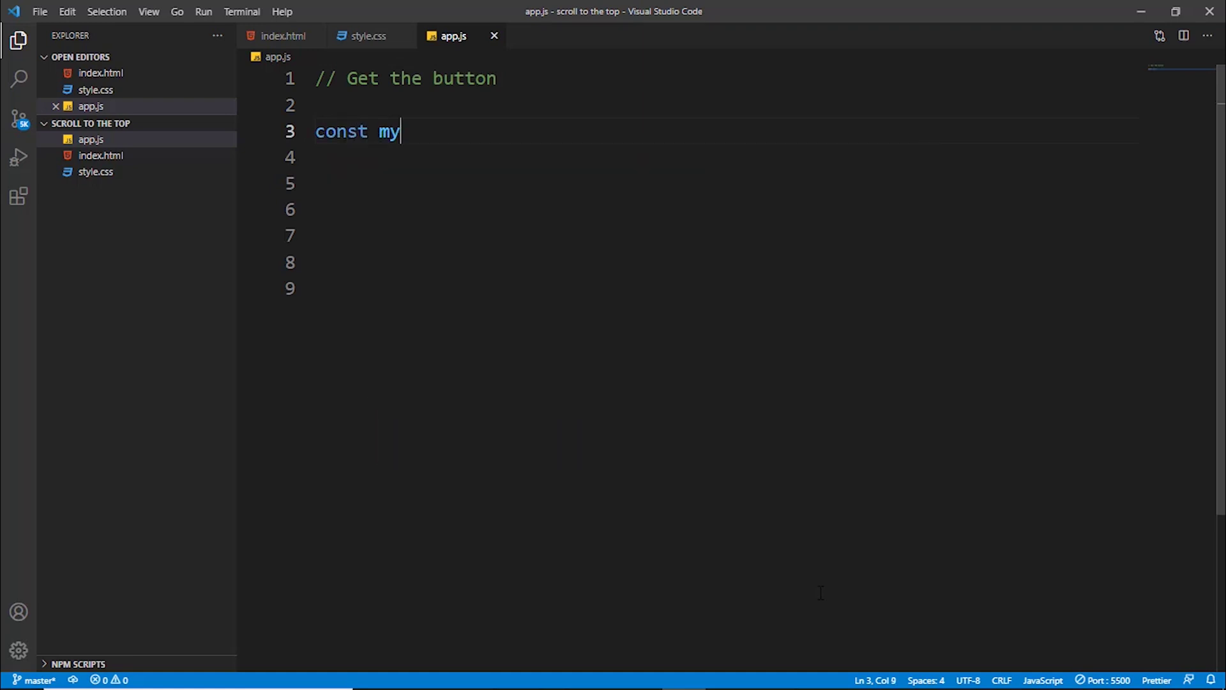
text(Button = )
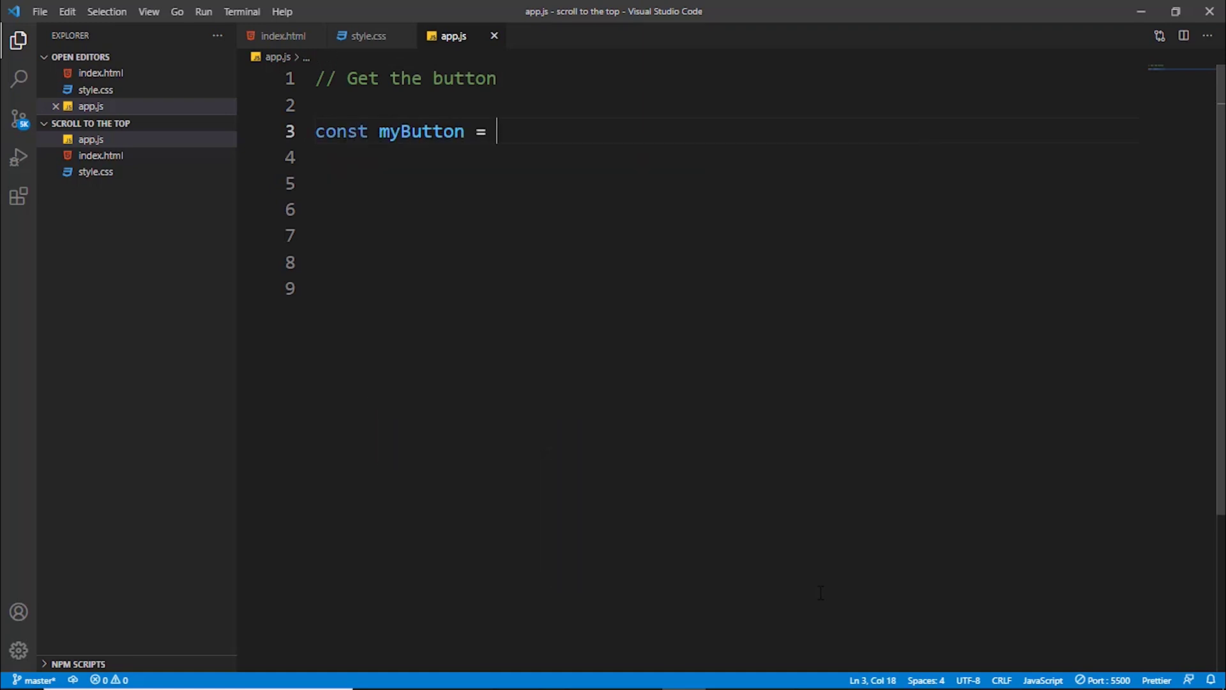
text(doc)
key(Tab)
text(.grt)
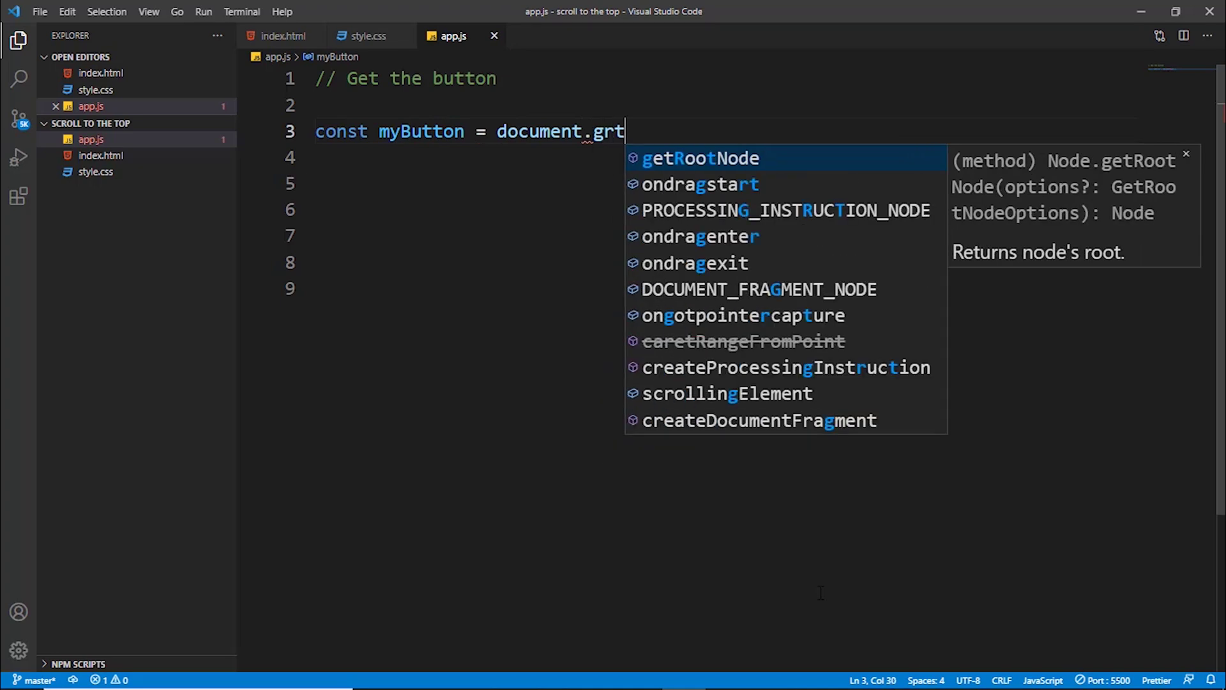
key(BackSpace)
key(BackSpace)
text(et)
key(Tab)
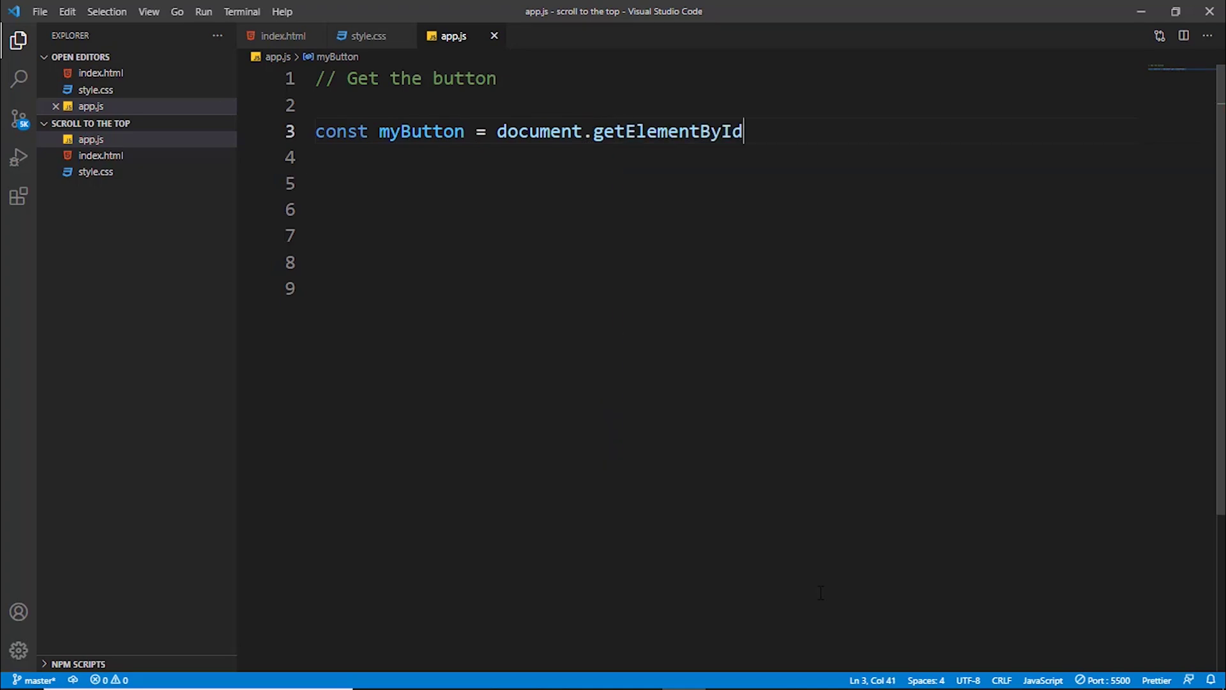
text((')
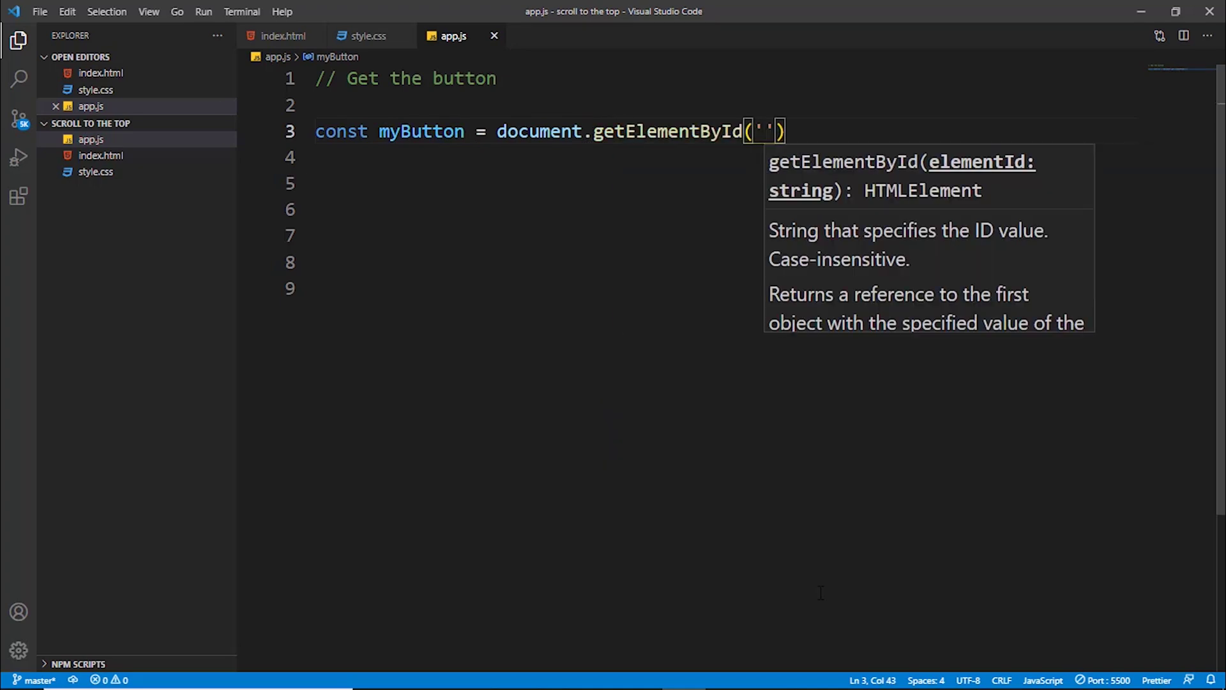
text(myB)
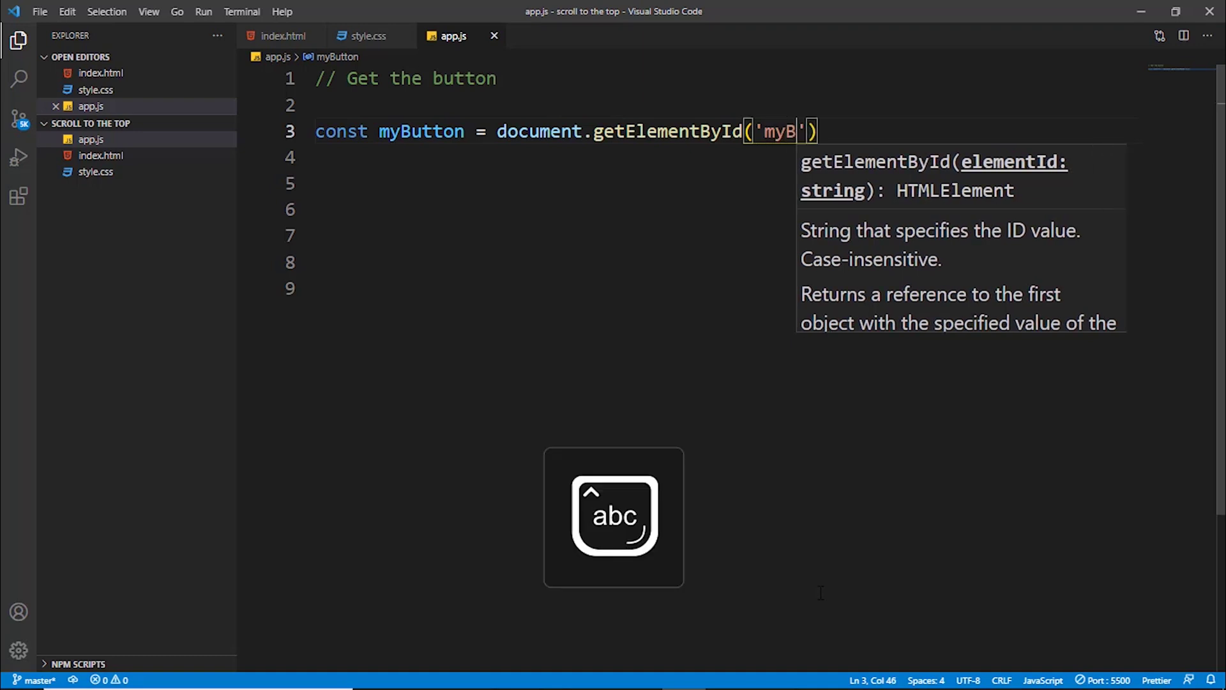
text(tn)
key(End)
text(;)
Write the 100px scroll-down comment and window.onscroll = function() {scrollFunction()};
key(Return)
key(Return)
key(Return)
text(// )
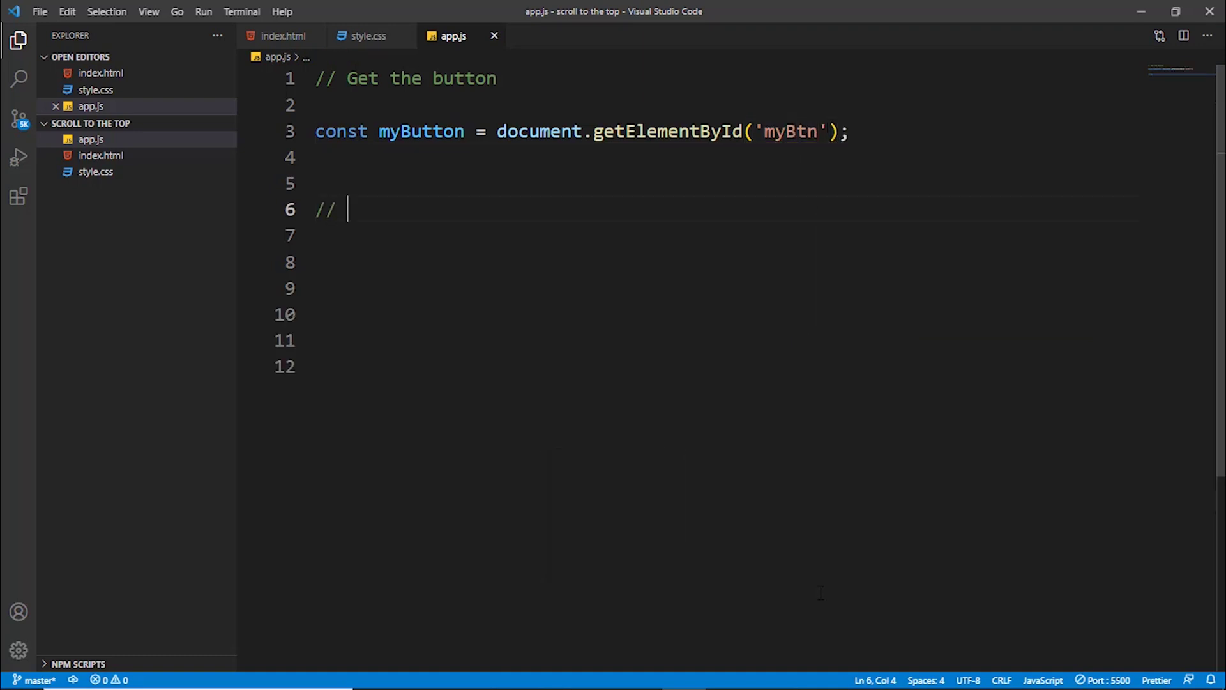
text(when the user scroll down 100 px from the top of the document, shows th)
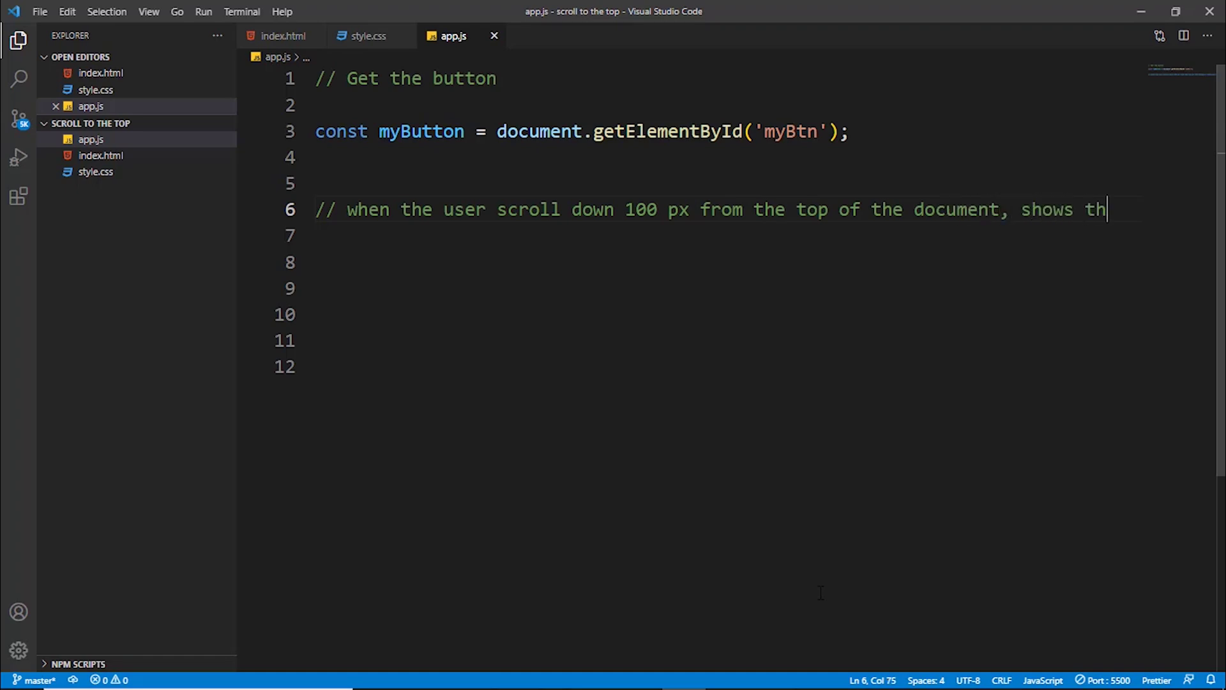
text(e button)
key(Return)
key(Return)
text(w)
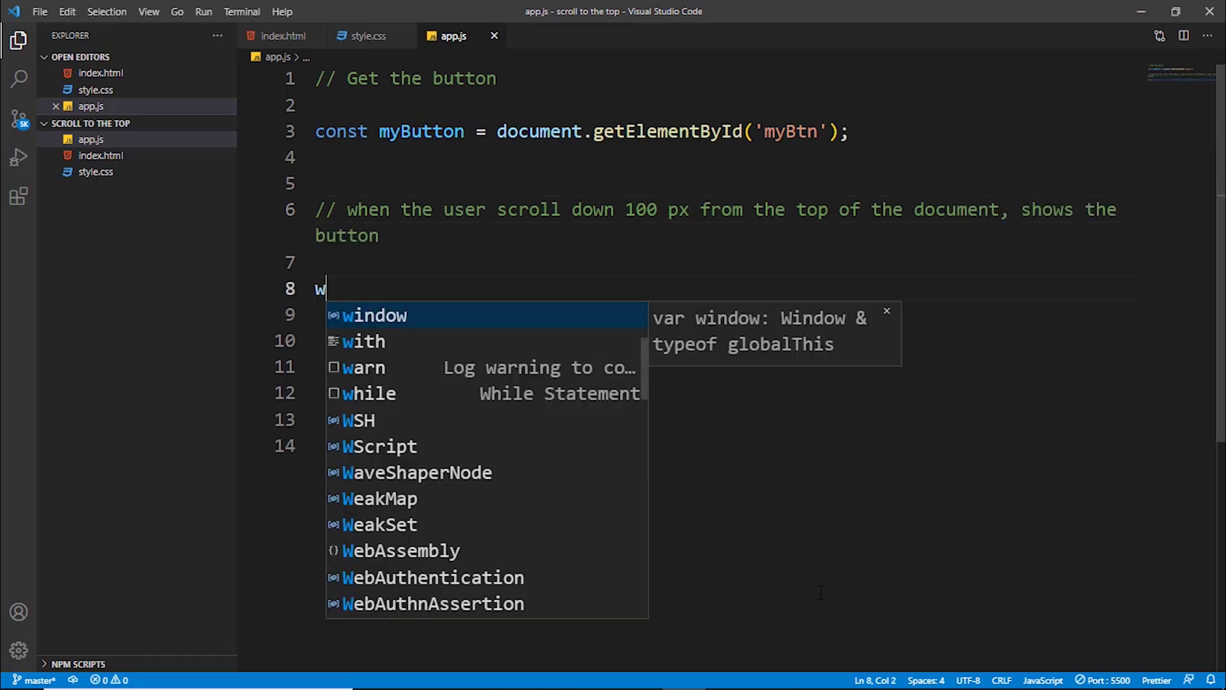
text(indow.ons)
key(Tab)
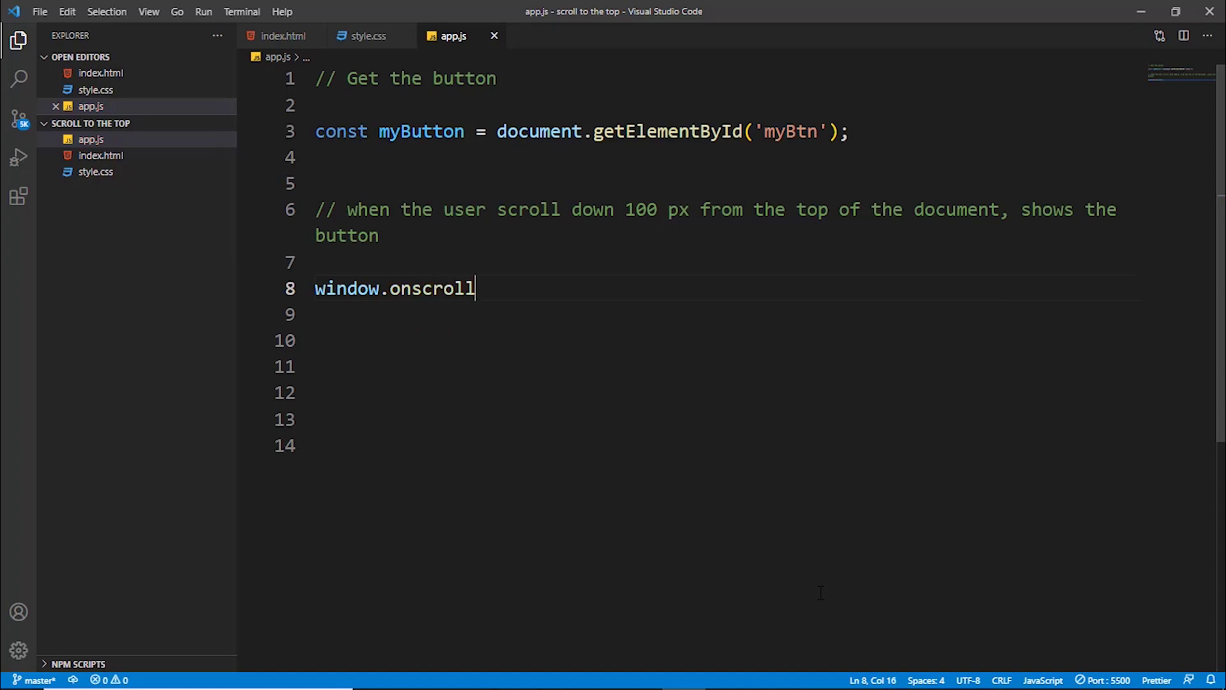
text(function() )
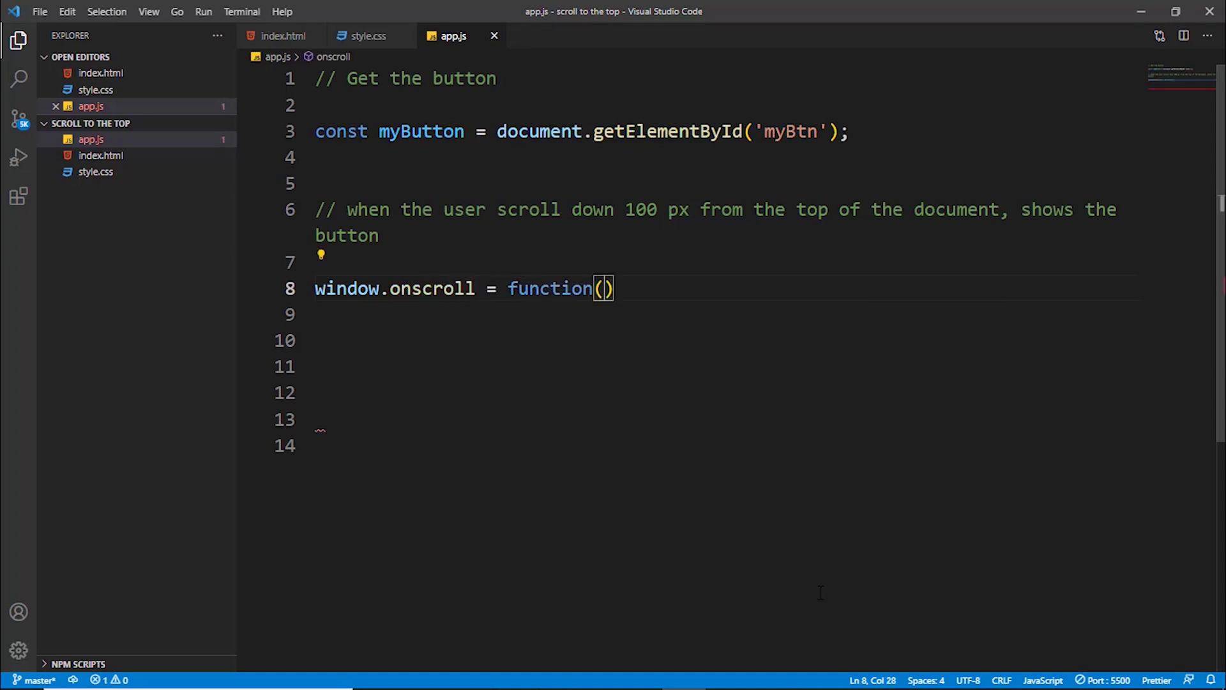
text({)
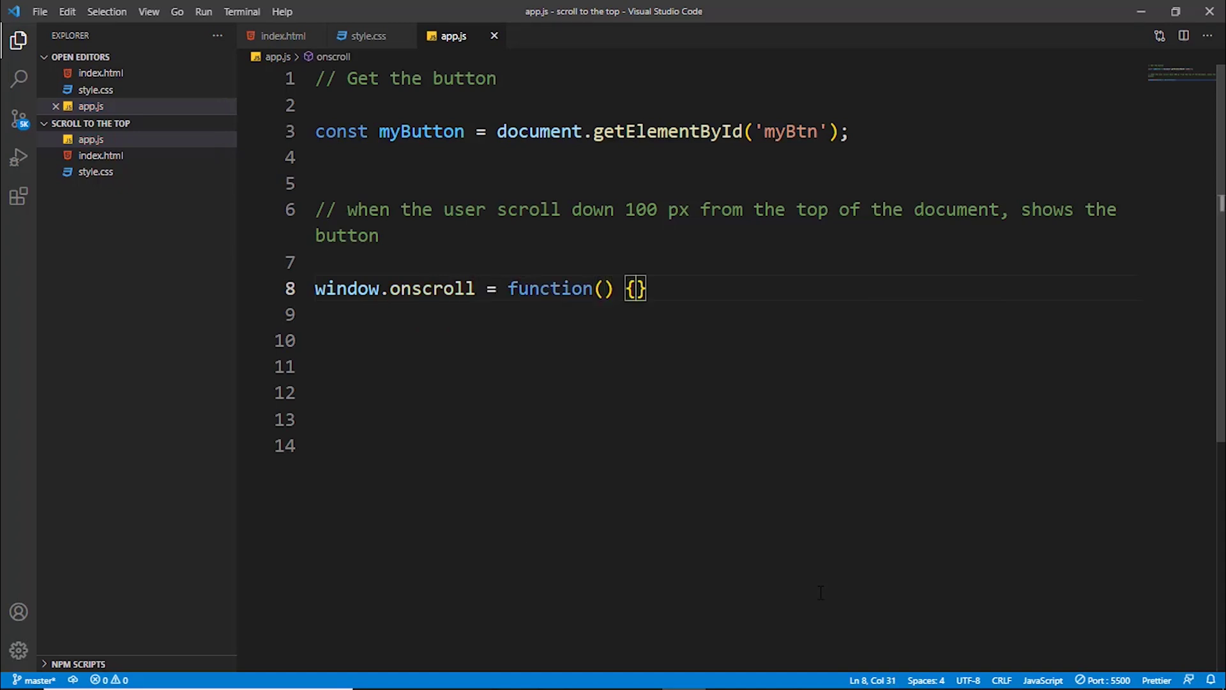
text(scrollFunctio)
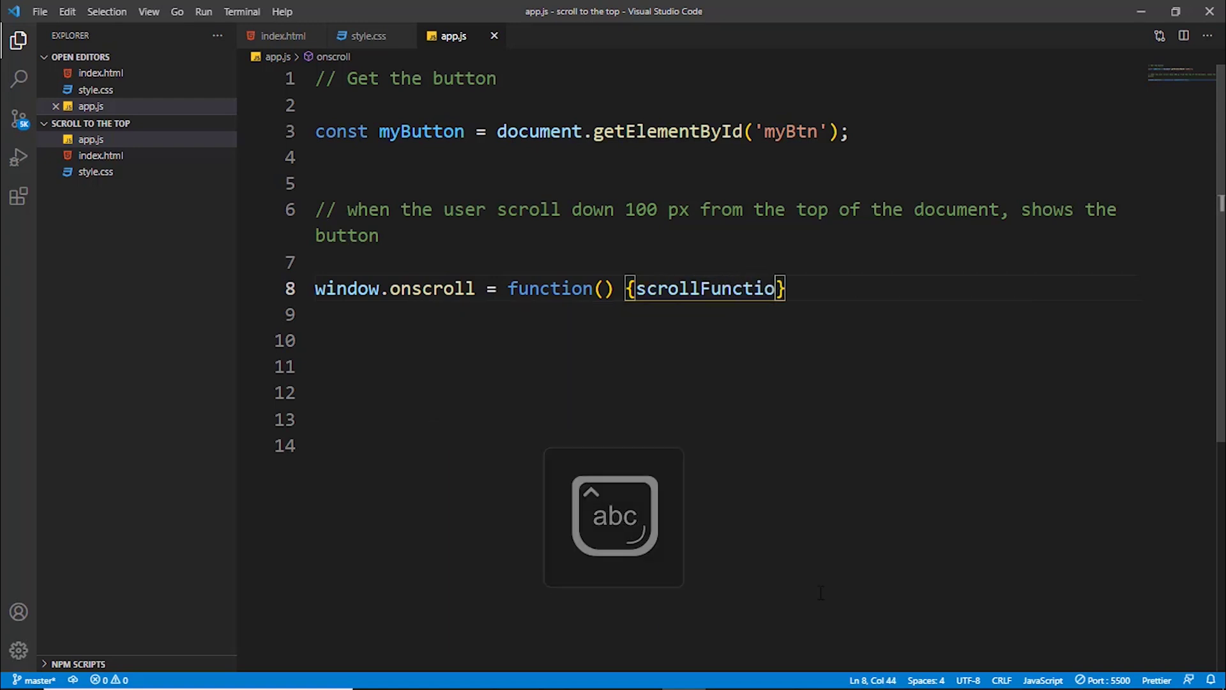
text(n())
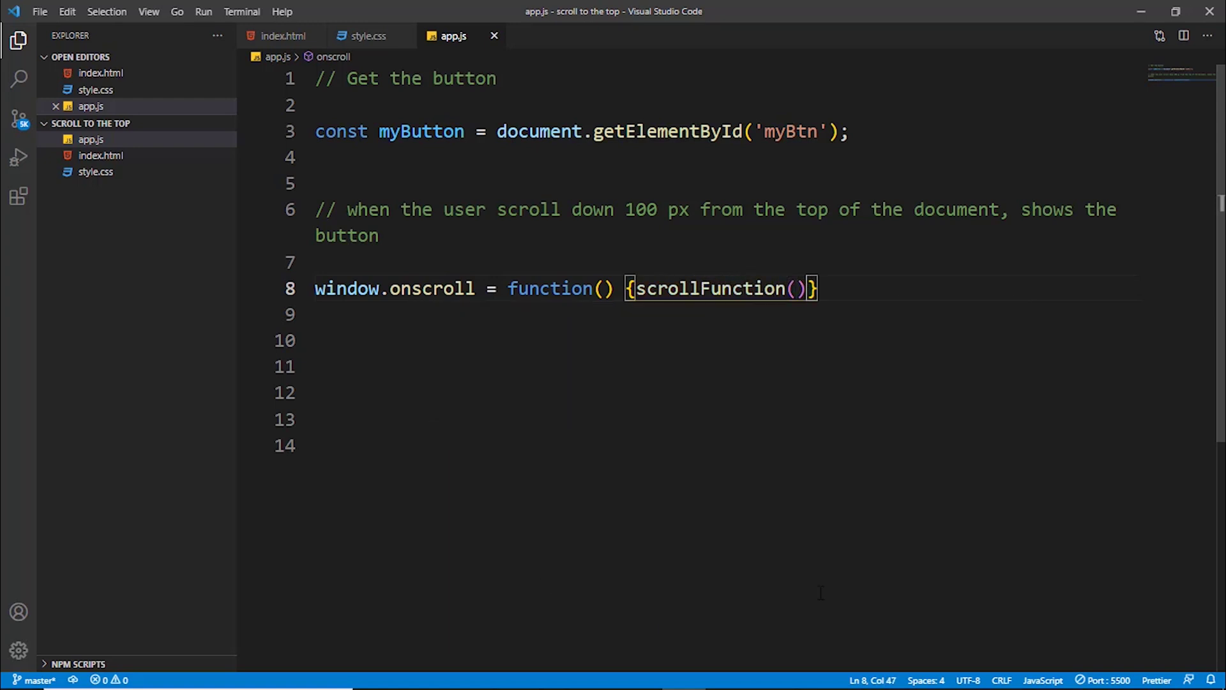
text(;)
key(BackSpace)
text(};)
Declare scrollFunction() with an if testing body or documentElement scrollTop past 100px
key(Return)
key(Return)
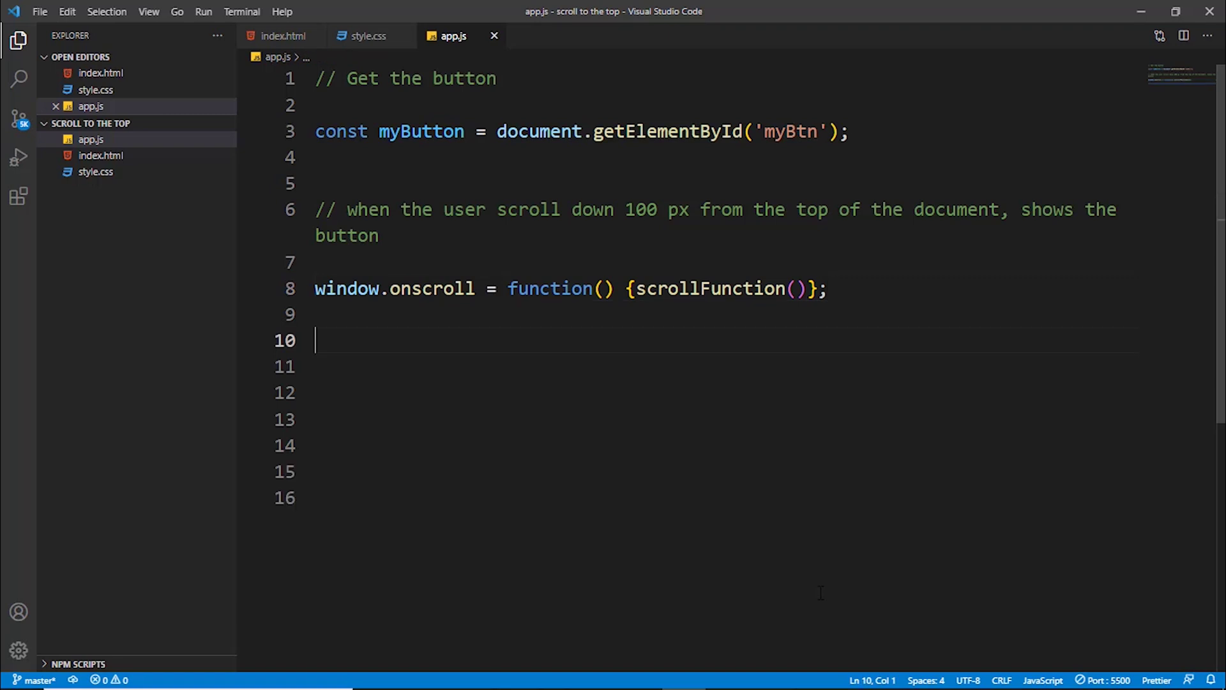
text(function scro)
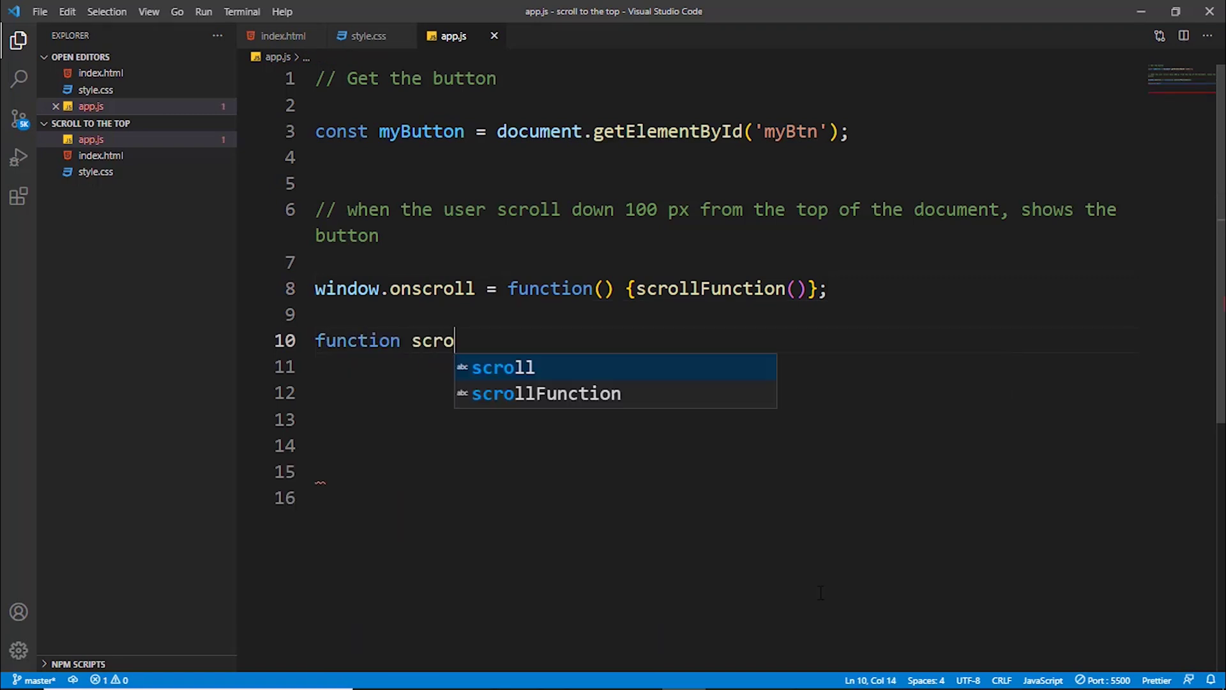
text(l)
key(Tab)
text(()
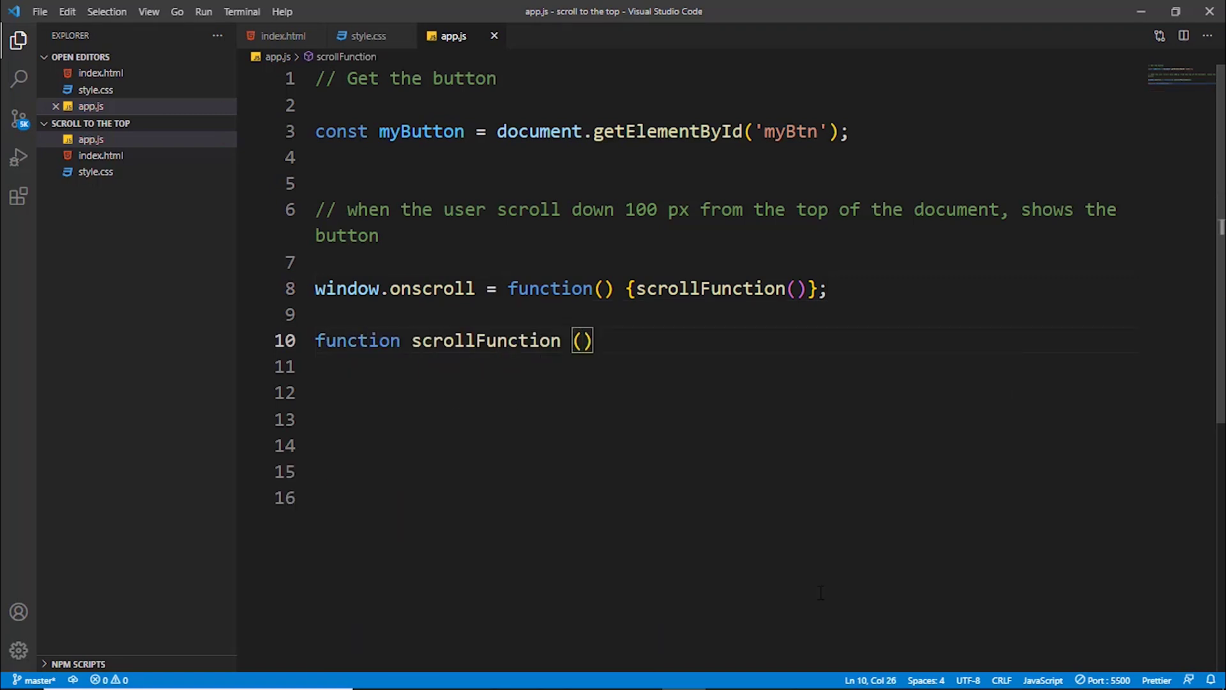
key(Right)
text({)
key(Return)
text(if)
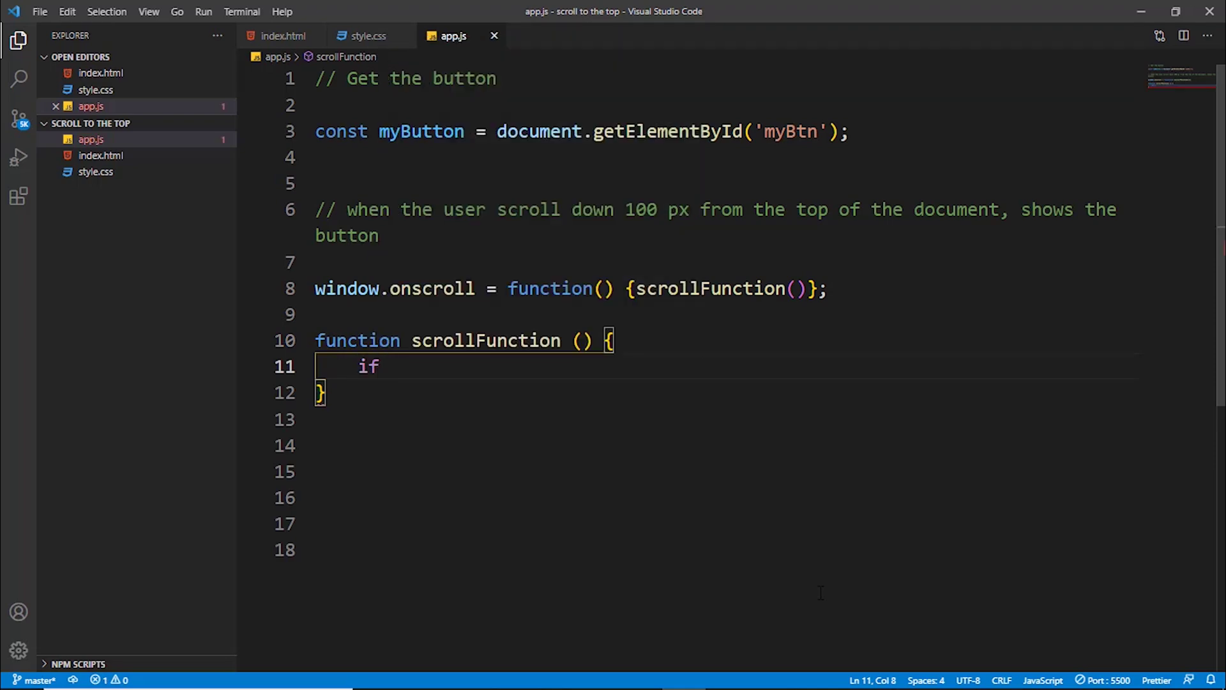
text( (doc)
key(Tab)
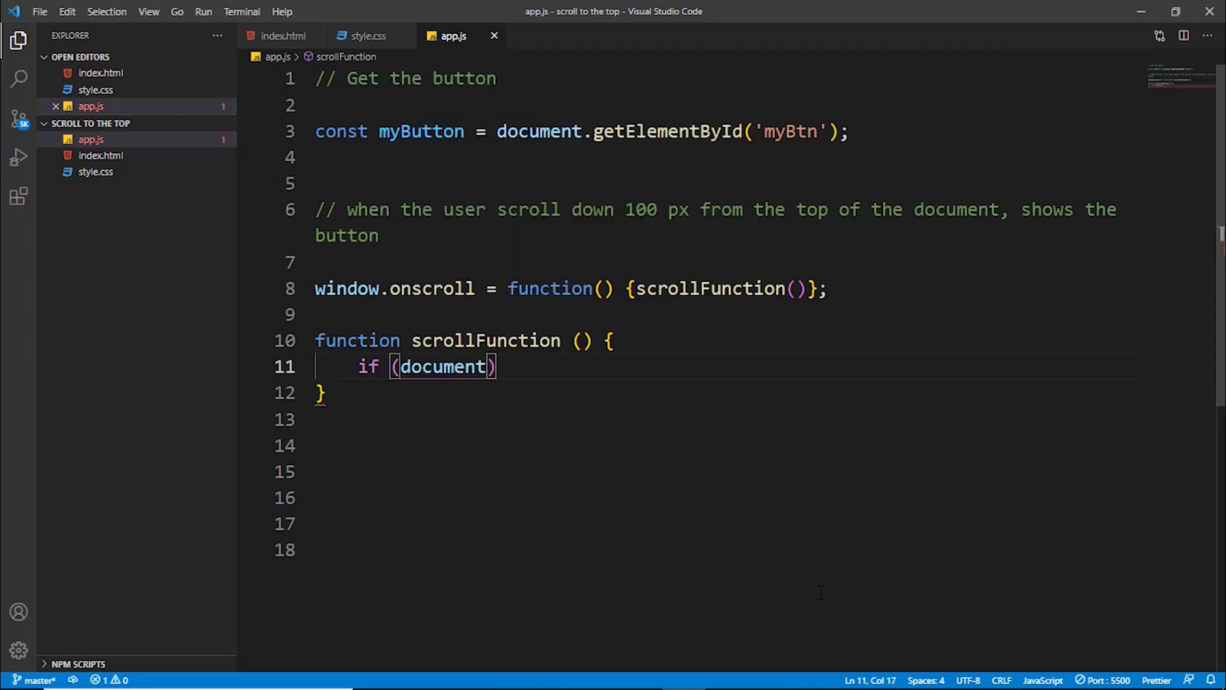
text(.body.)
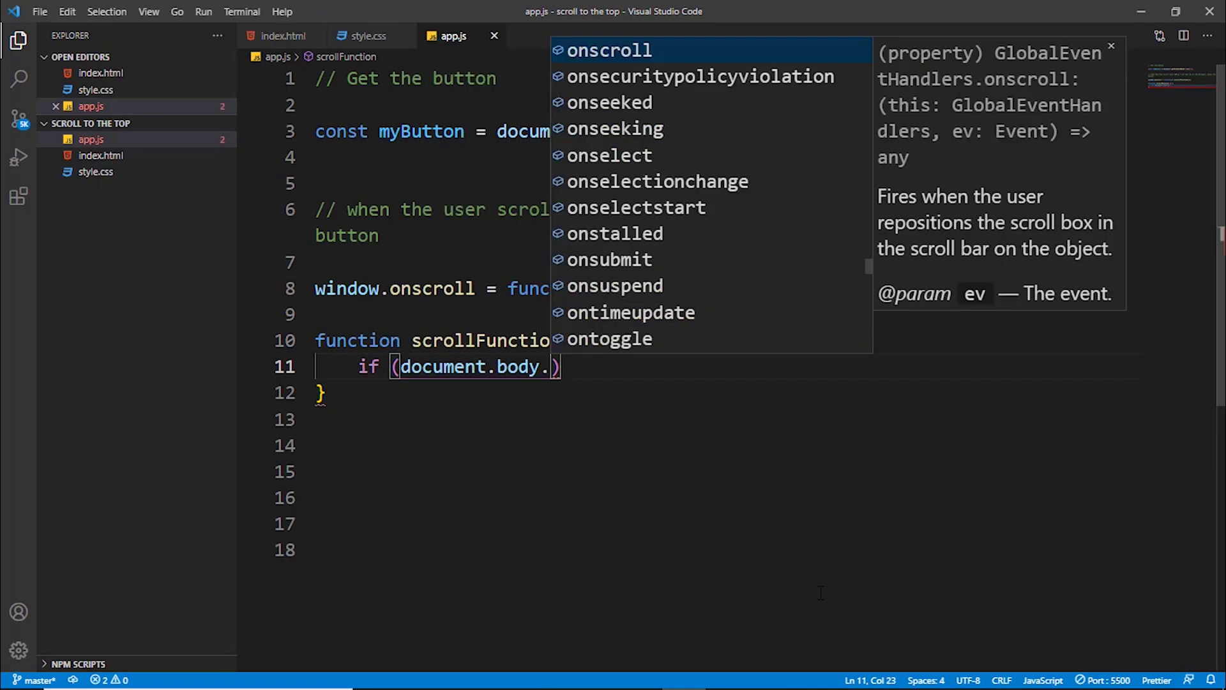
text(scr)
key(Tab)
text(=)
key(BackSpace)
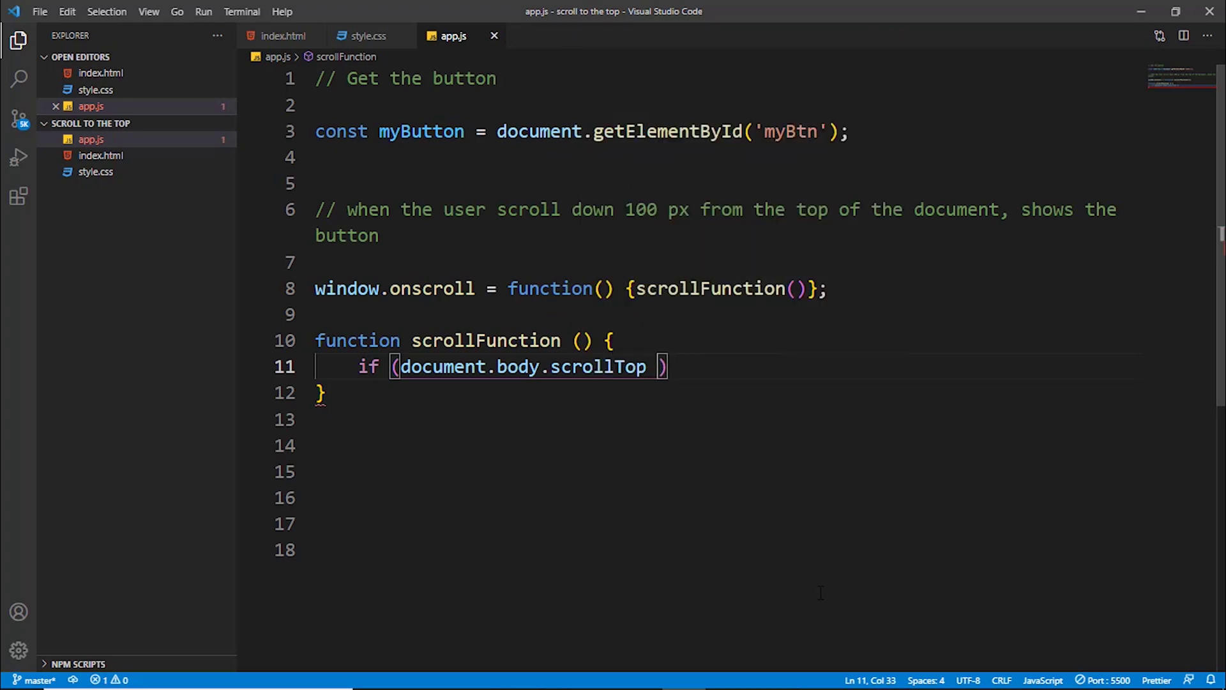
text(> 100 || )
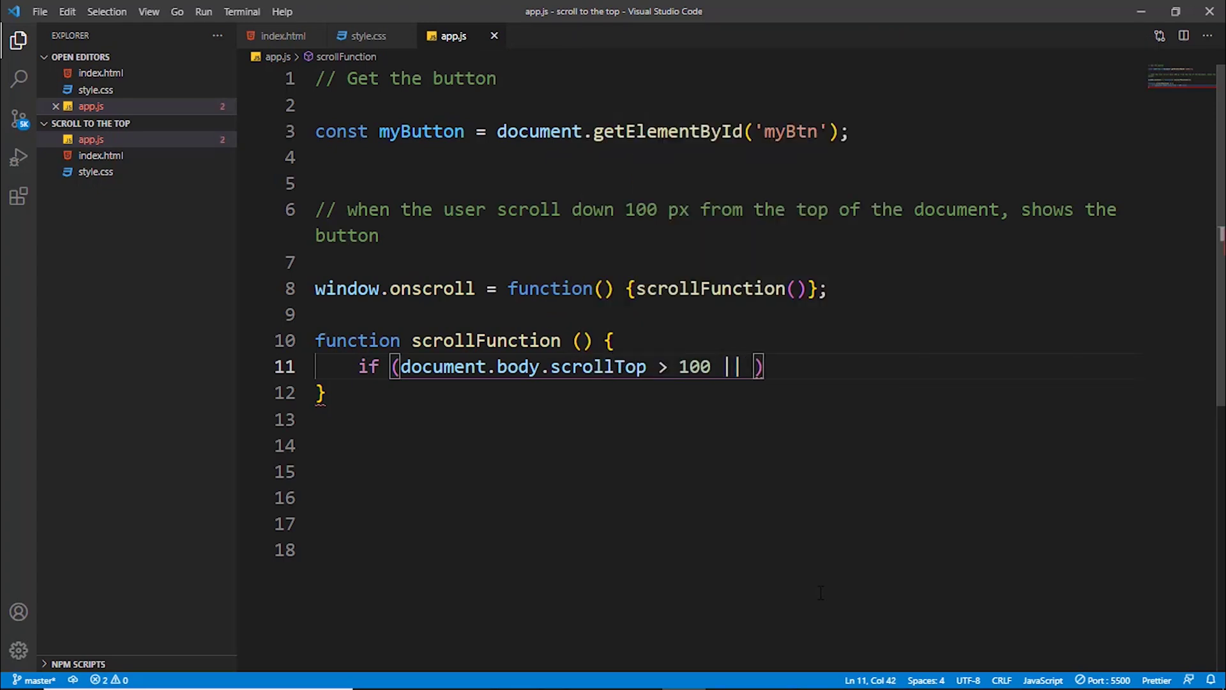
text(do)
key(Tab)
text(.)
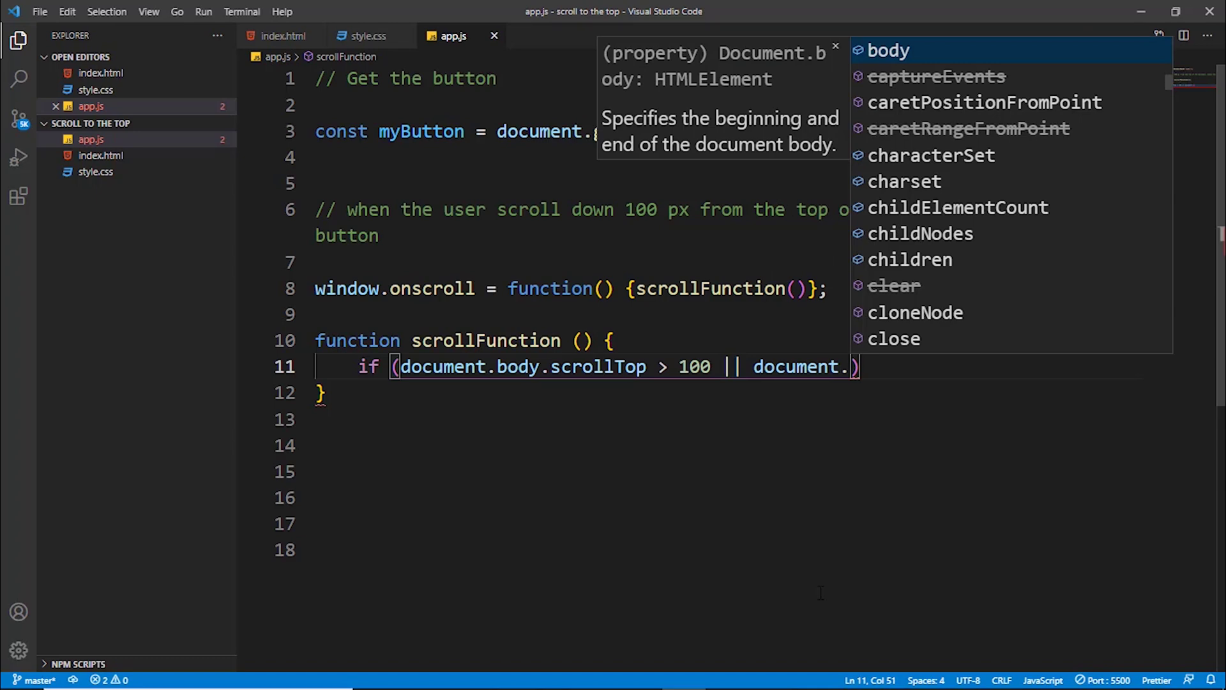
text(doc)
key(Tab)
text(>)
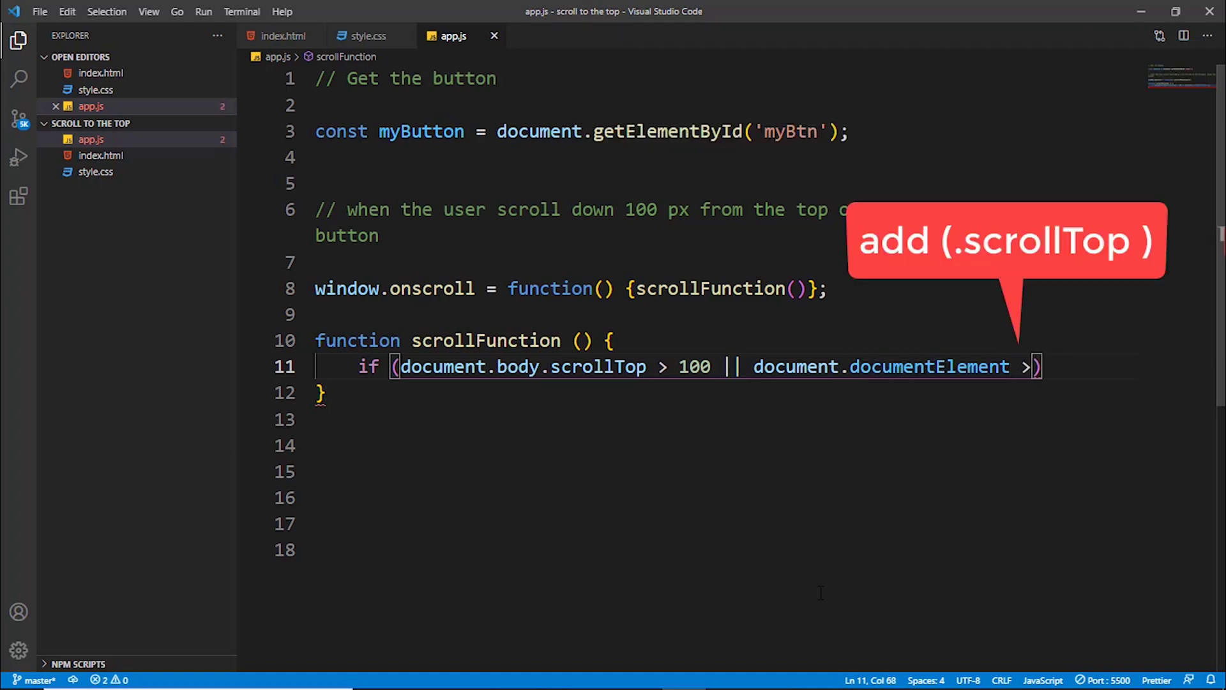
text( 100)
key(End)
text({)
key(Return)
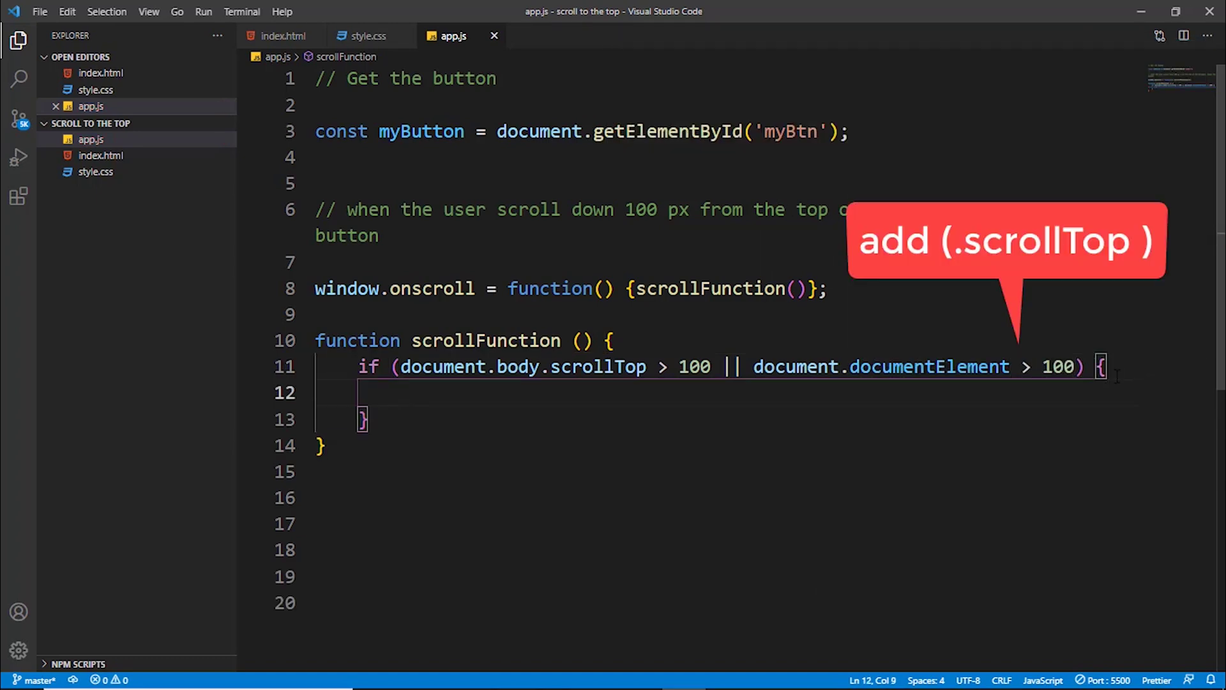
text(myButton.style.dis)
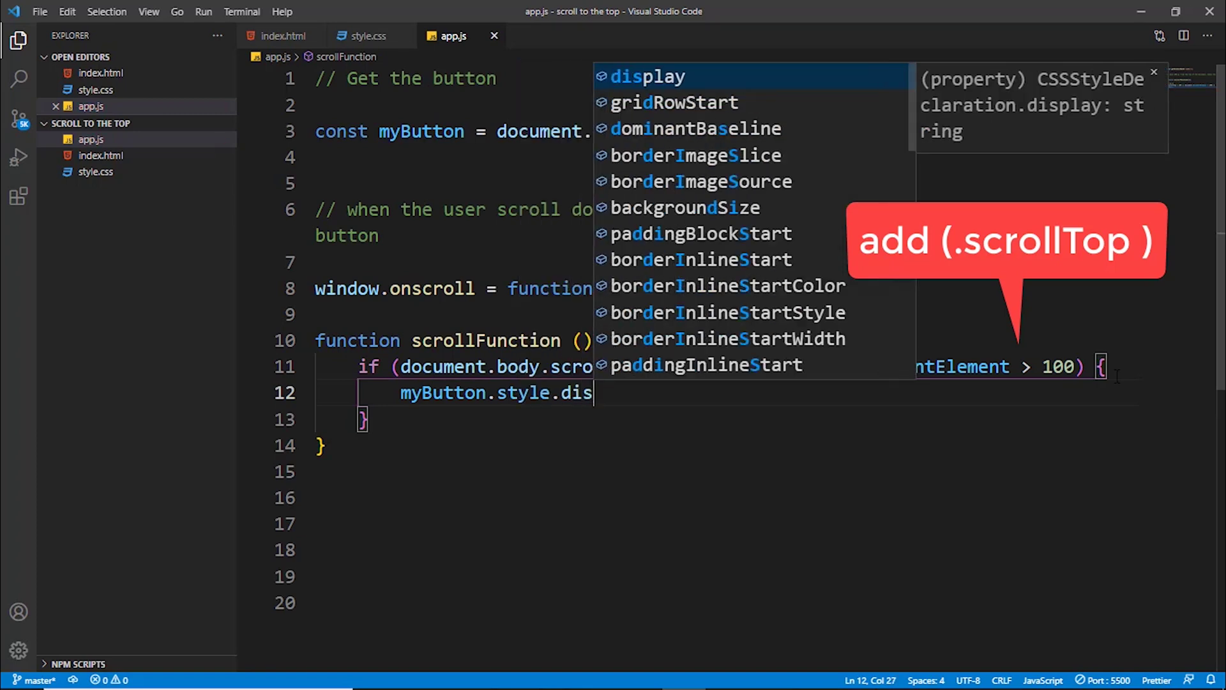
text(play = ""block";)
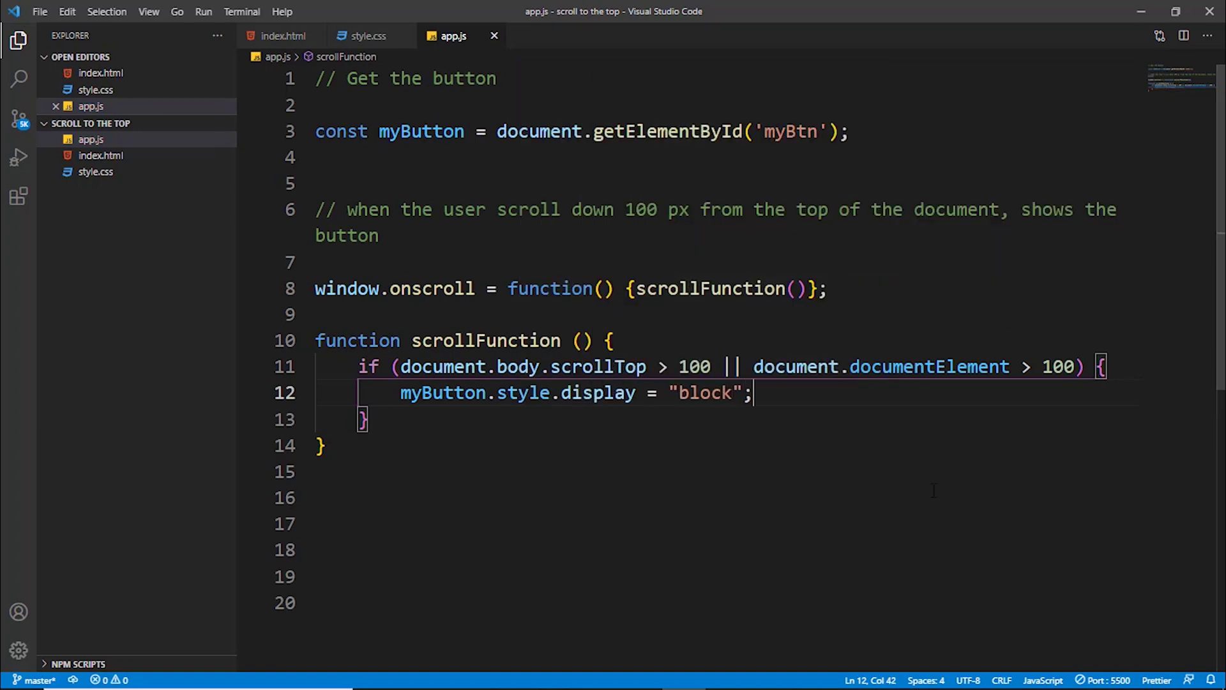
Set myButton.style.display to "block" in the if branch and "none" in the else
key(End)
key(Down)
key(End)
key(Return)
key(Return)
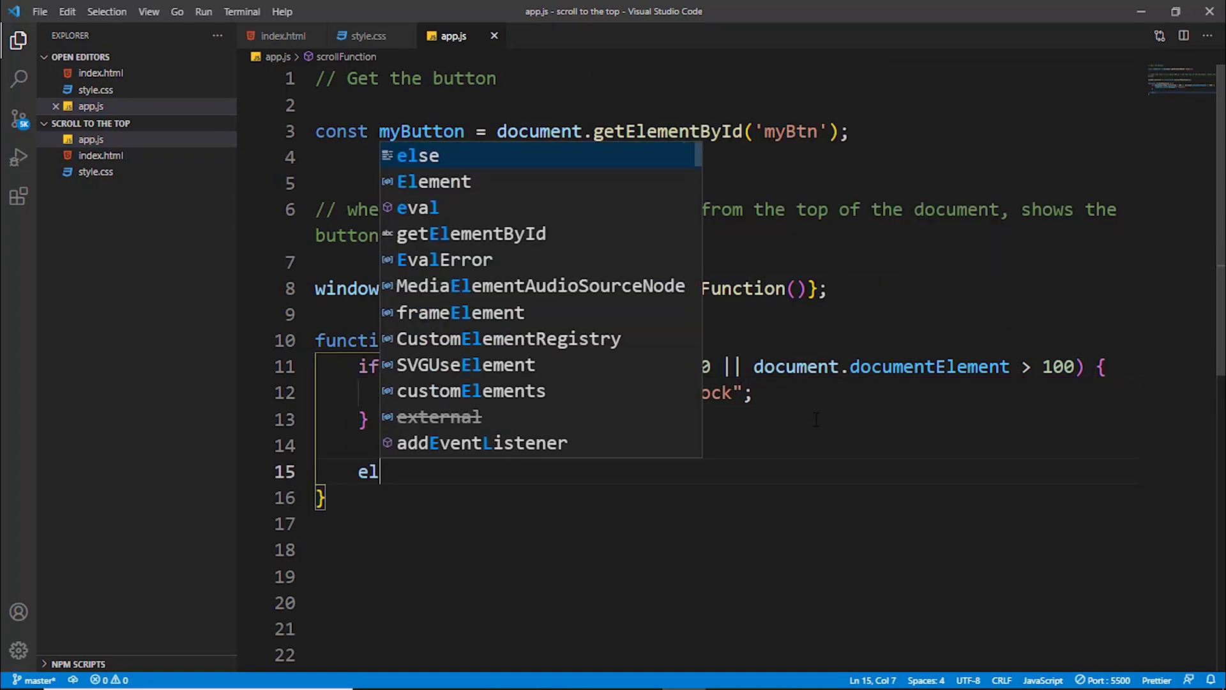
text(else {)
key(Return)
text(my)
key(Tab)
text(.style)
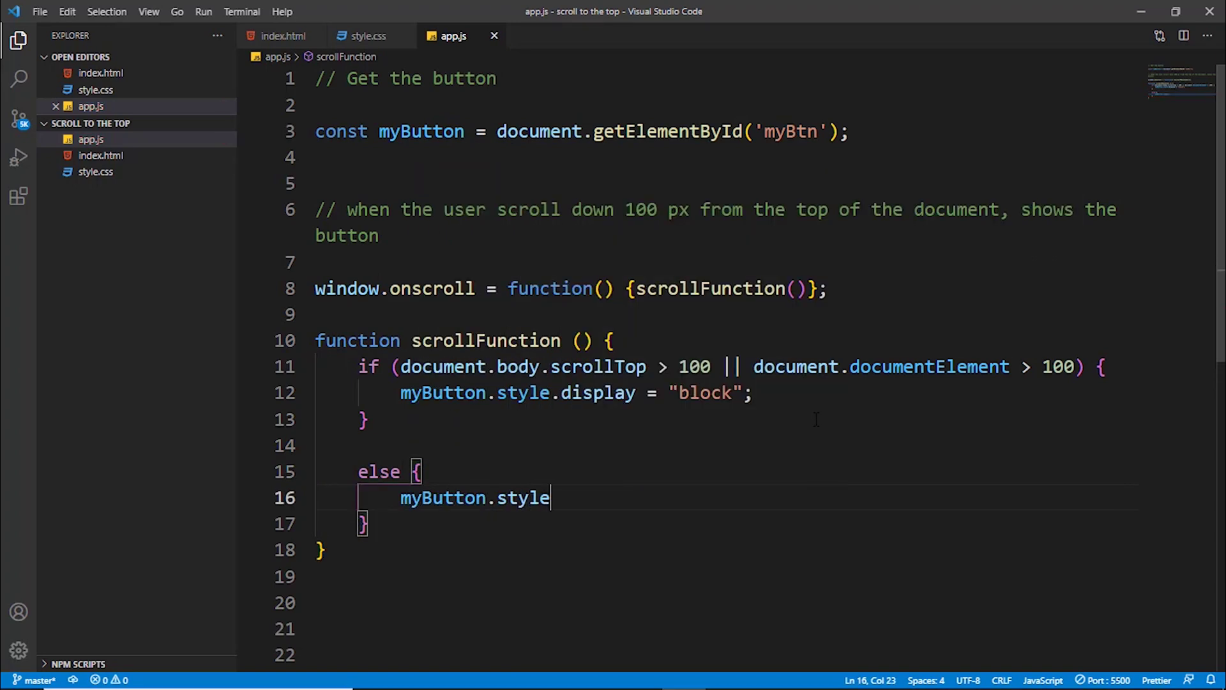
text(.d)
key(Tab)
text(= ")
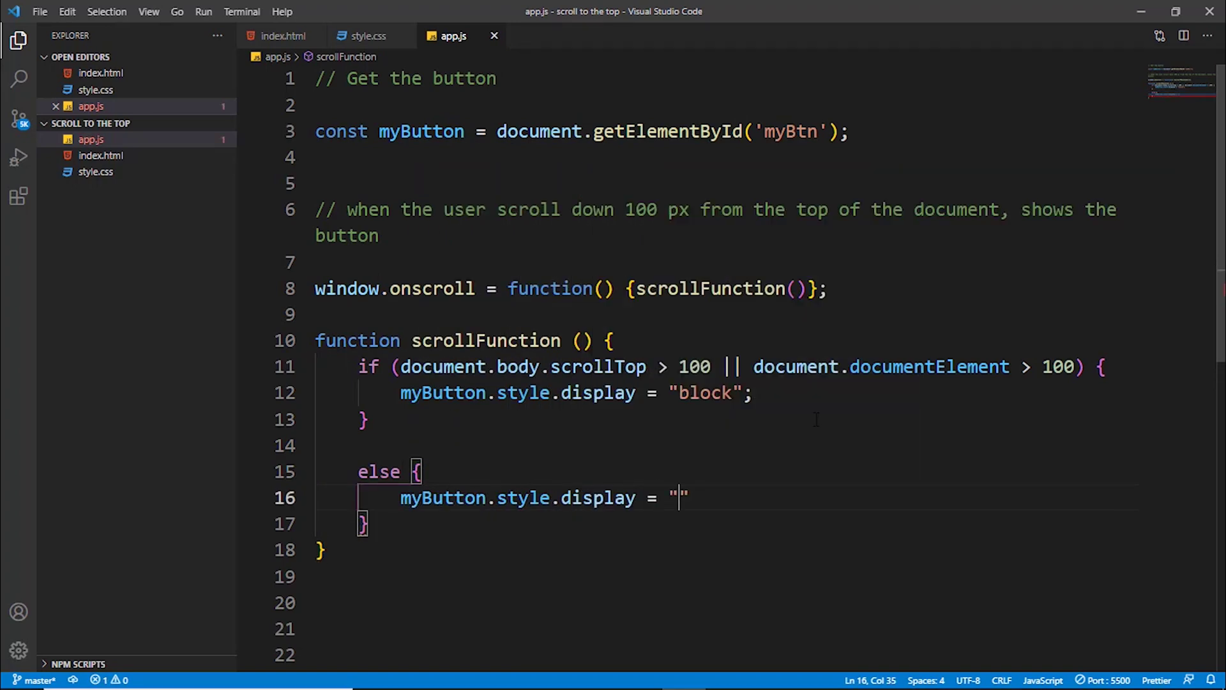
text(mno)
key(BackSpace)
key(BackSpace)
key(BackSpace)
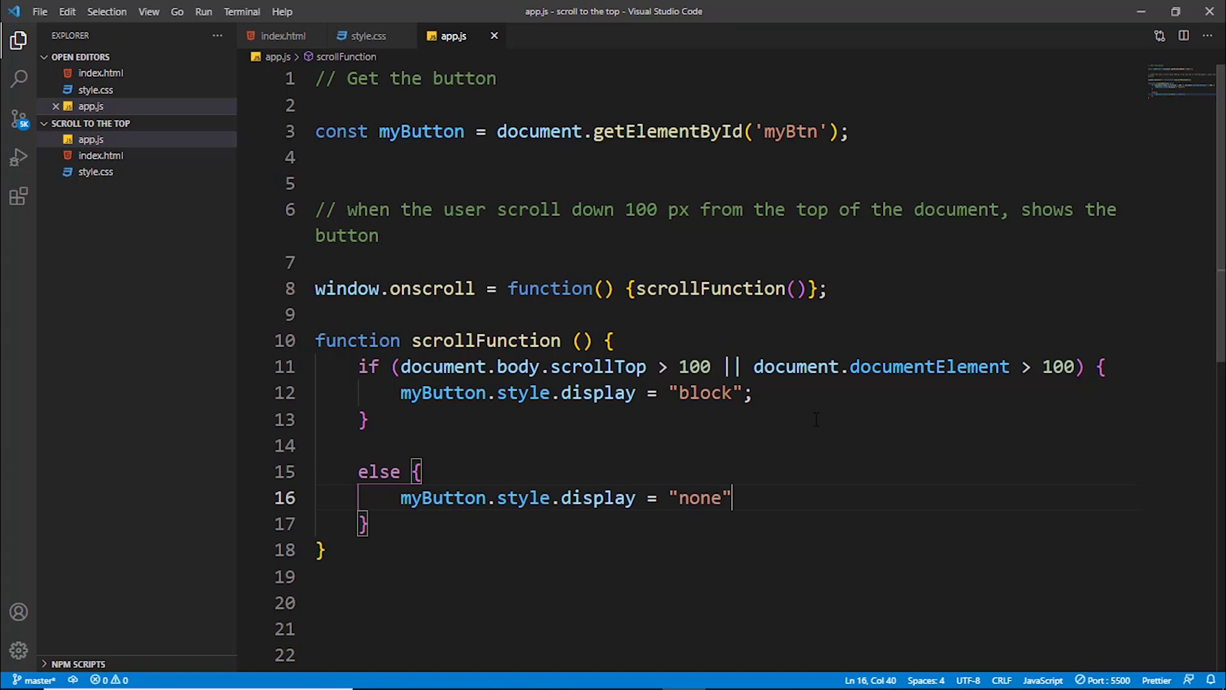
scroll(817, 420, down, 2)
Start a '// when the user clicks on the button' comment below scrollFunction
click(672, 433)
key(Return)
key(Return)
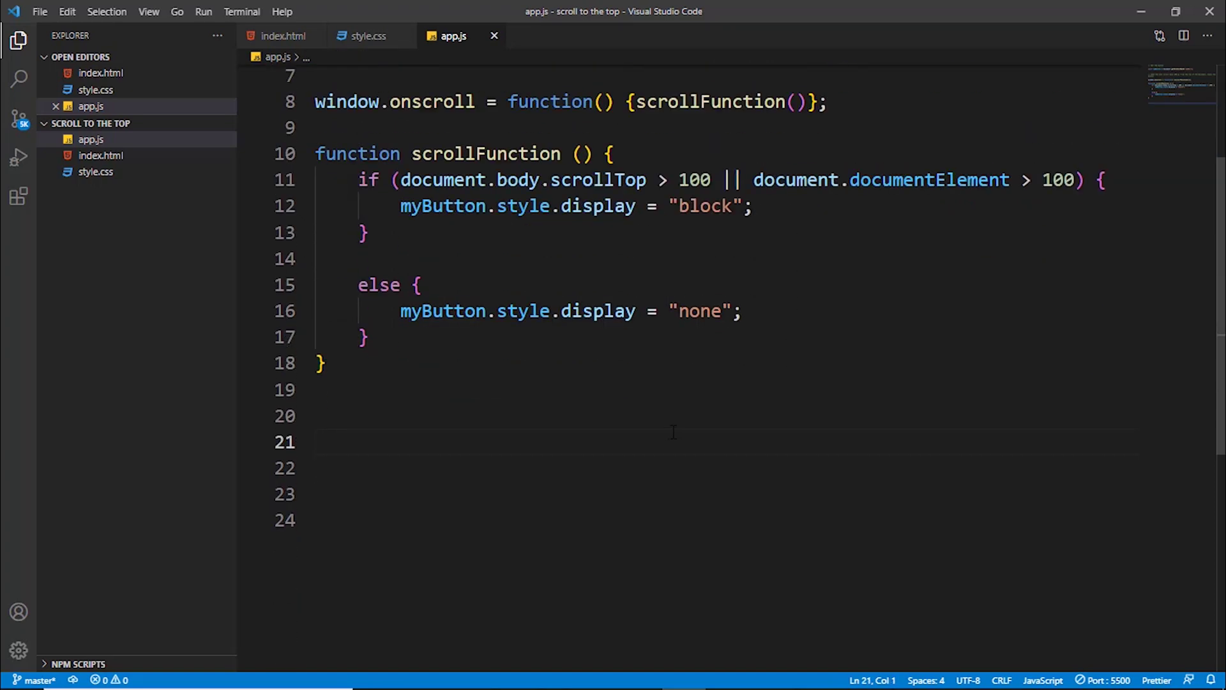
text(// whenthe use)
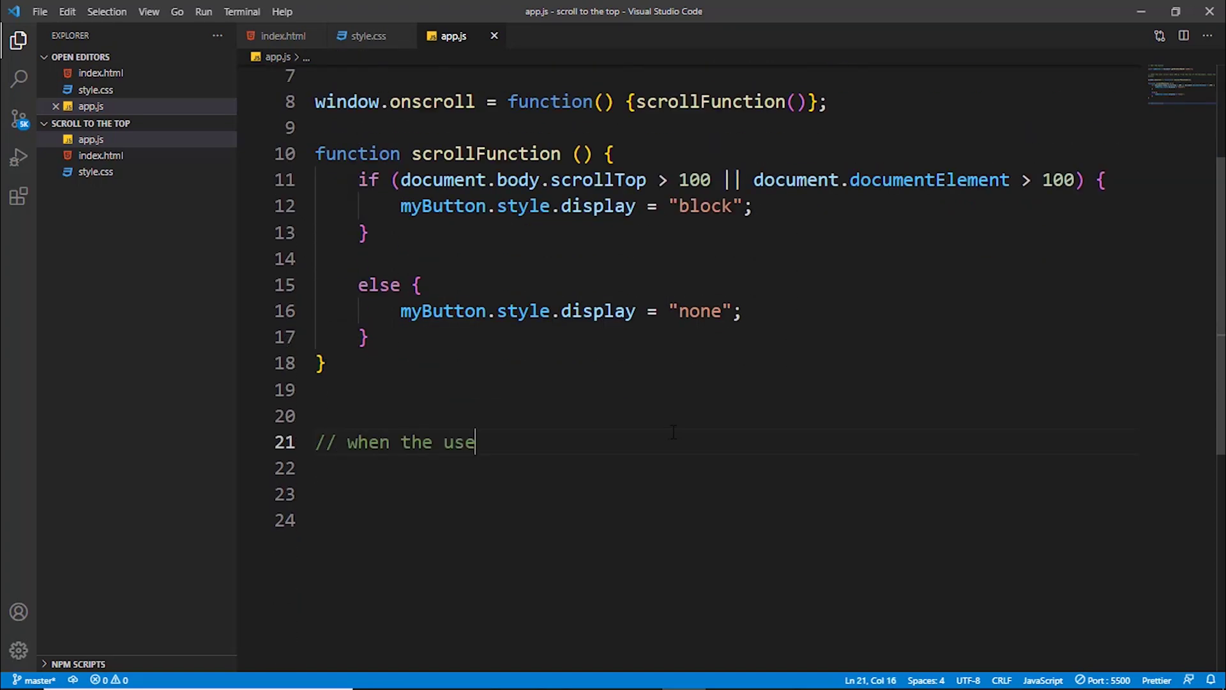
text(icks on the bu)
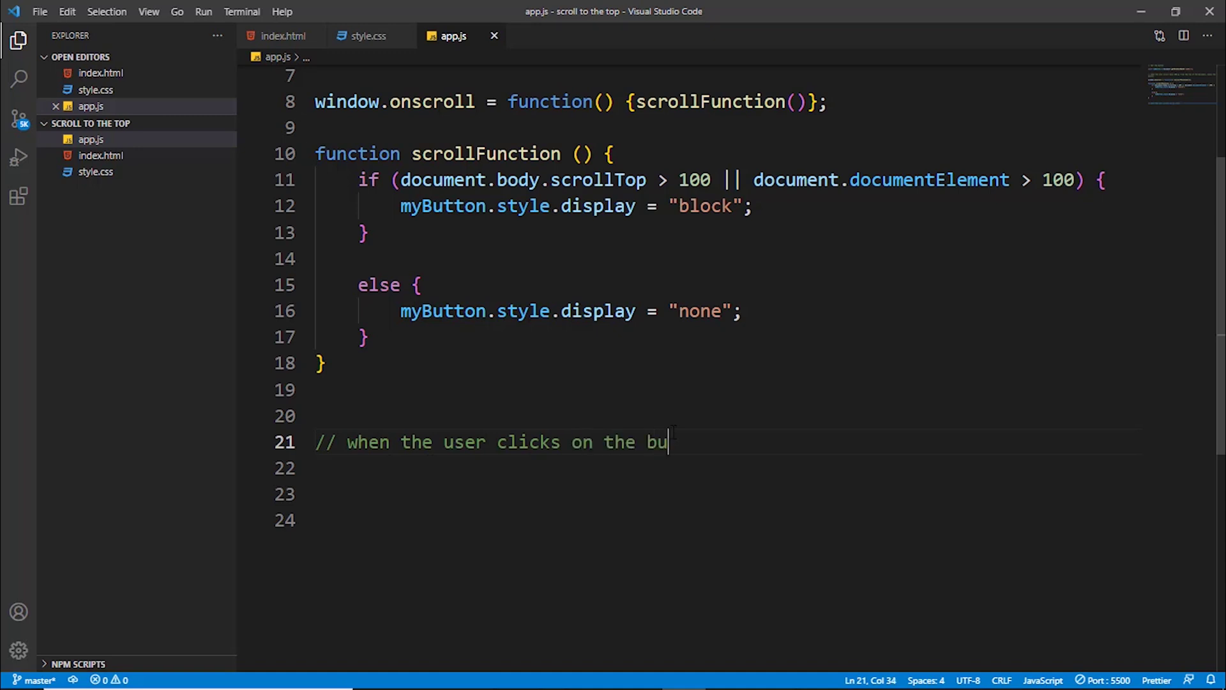
text(tton, scroll to the top pf the document)
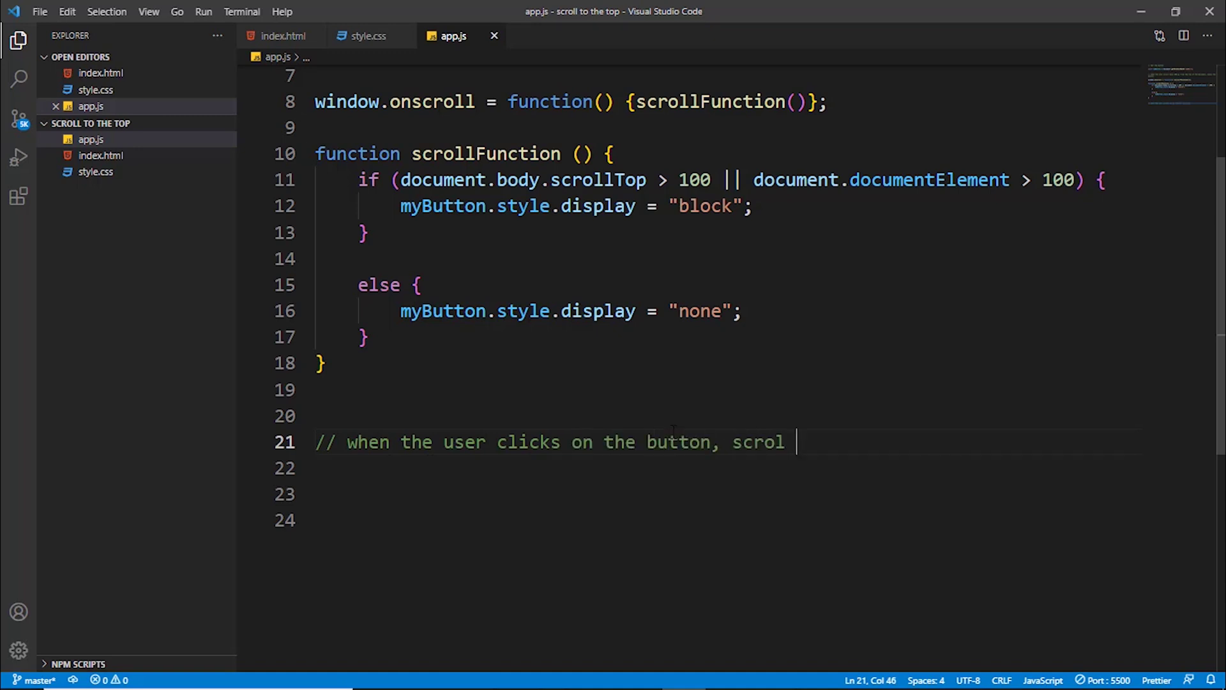